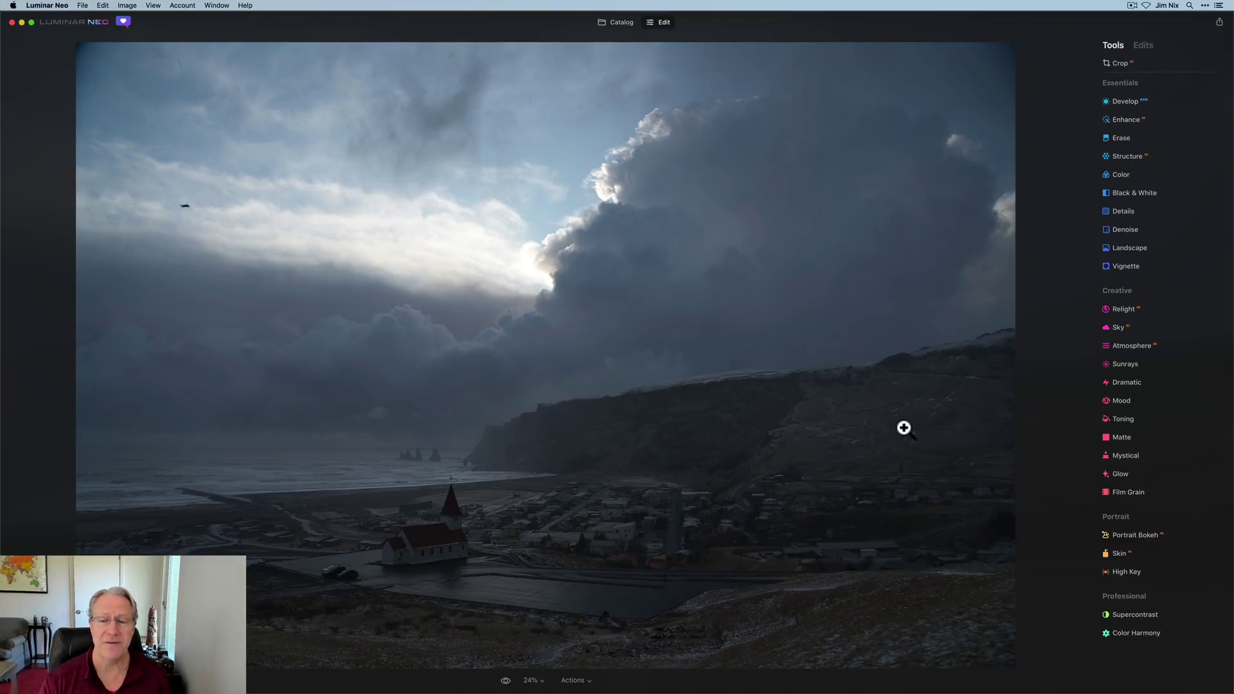
In Develop, set Exposure to 1.16, Highlights to -26 and Shadows to 14, and adjust Temperature and Tint
{"action": "left_click", "coordinate": [1122, 101]}
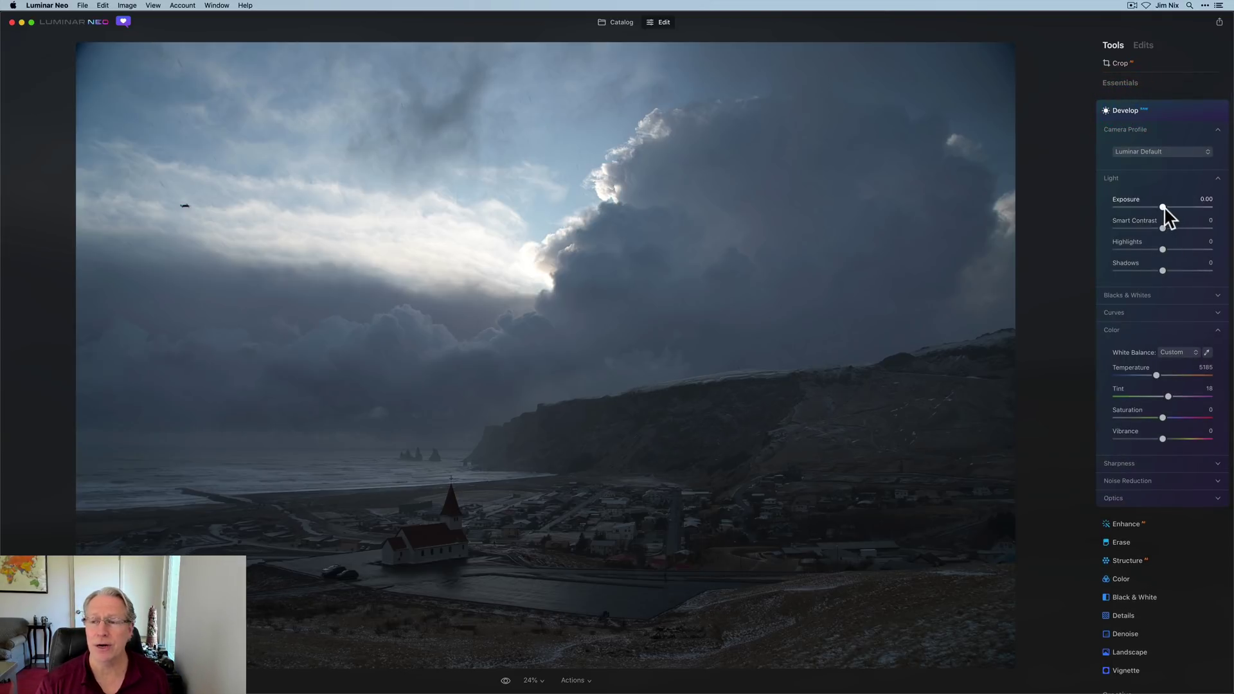
{"action": "left_click_drag", "start_coordinate": [1164, 207], "coordinate": [1174, 206]}
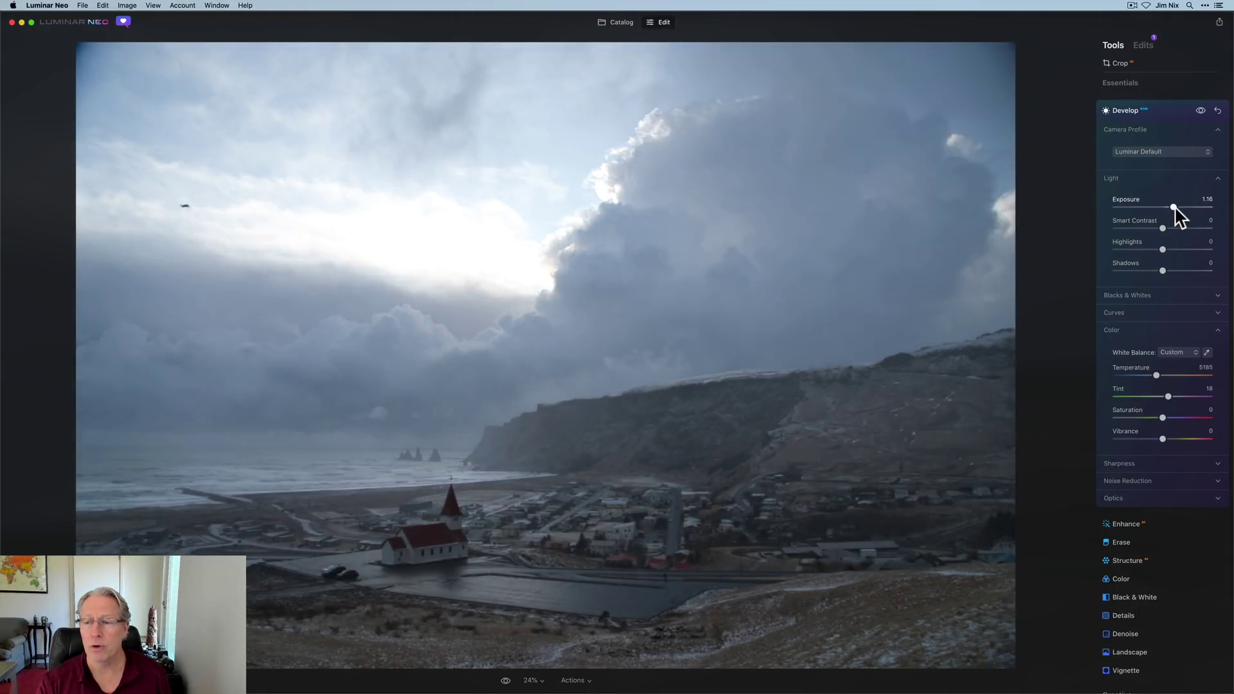
{"action": "left_click", "coordinate": [1166, 229]}
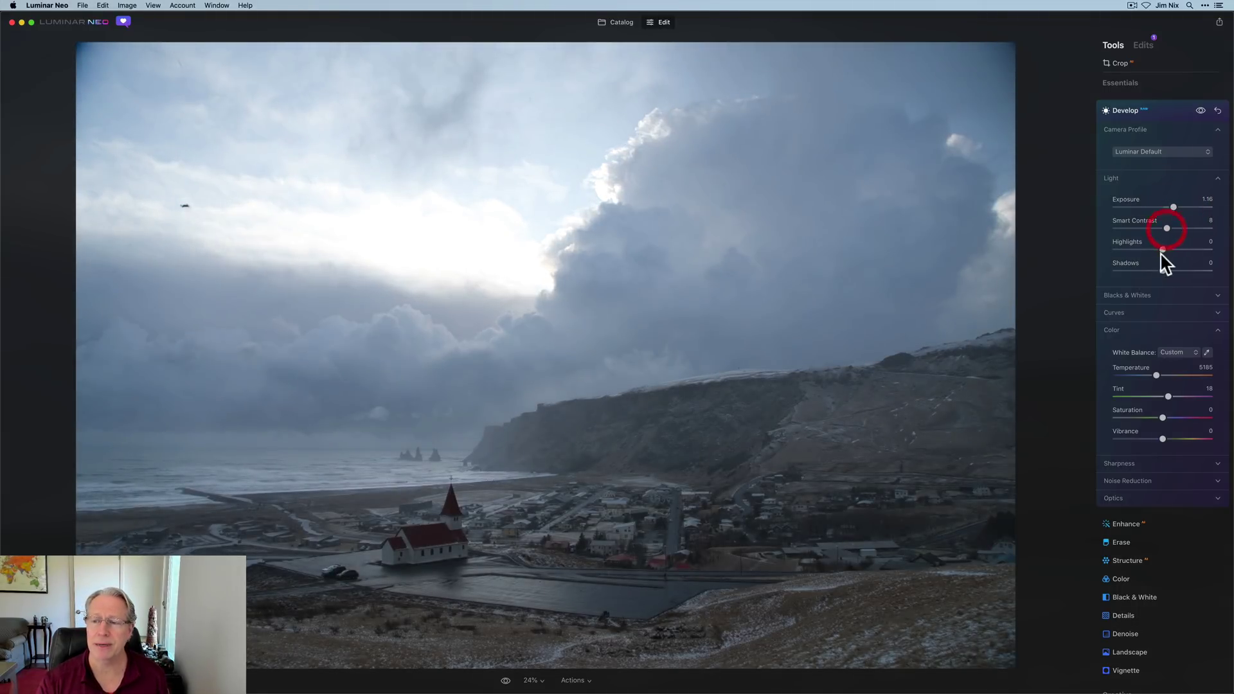
{"action": "left_click_drag", "start_coordinate": [1157, 250], "coordinate": [1170, 270]}
{"action": "left_click_drag", "start_coordinate": [1157, 375], "coordinate": [1164, 387]}
{"action": "left_click_drag", "start_coordinate": [1168, 397], "coordinate": [1171, 440]}
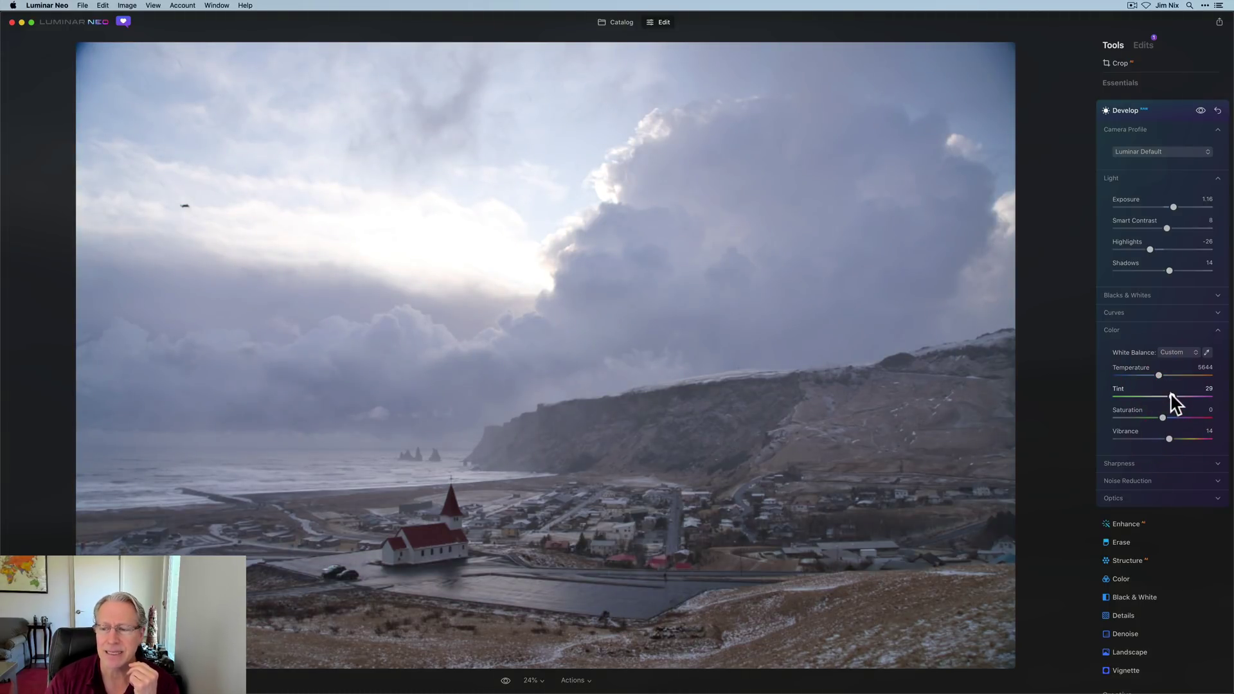
{"action": "left_click_drag", "start_coordinate": [1171, 396], "coordinate": [1170, 396]}
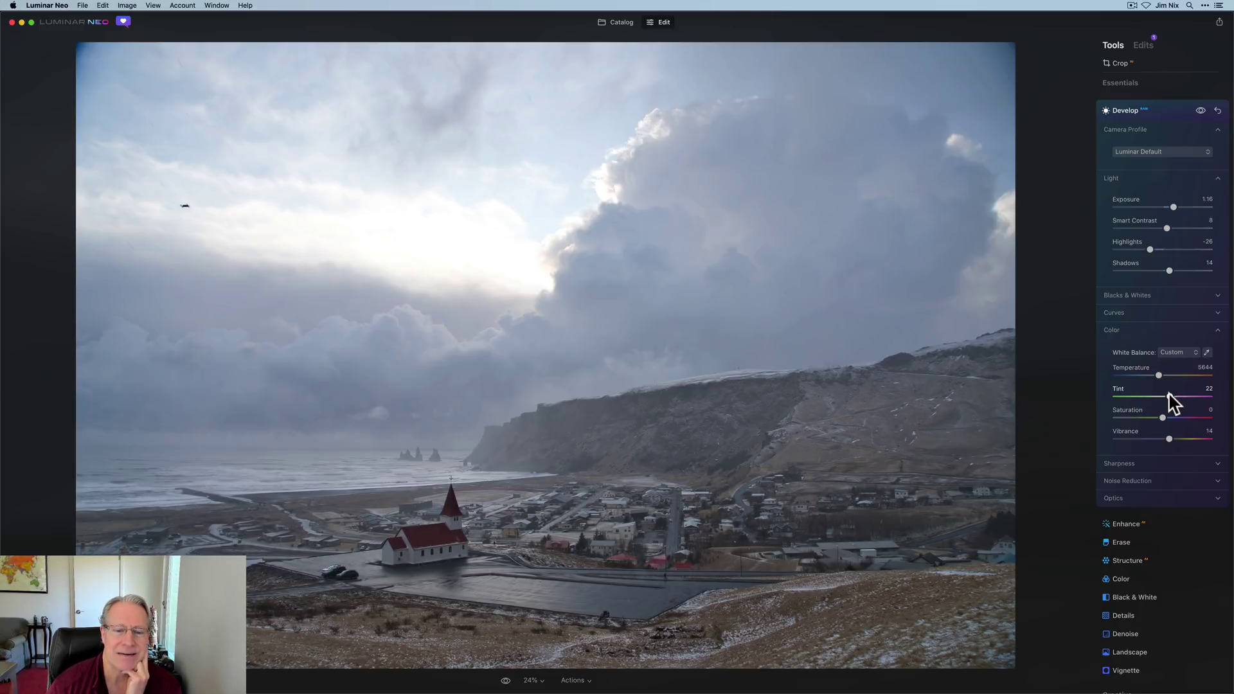
Boost the Enhance Accent slider strongly to 70
{"action": "left_click", "coordinate": [1158, 111]}
{"action": "left_click", "coordinate": [1126, 120]}
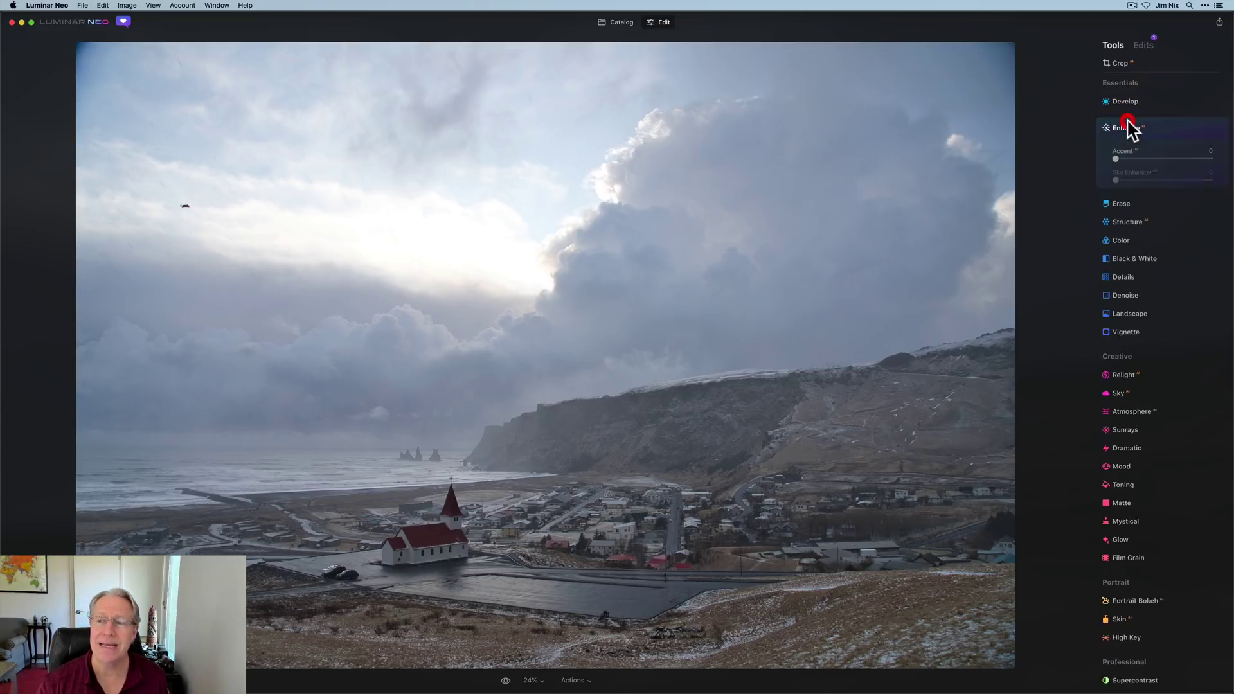
{"action": "left_click_drag", "start_coordinate": [1116, 160], "coordinate": [1185, 159]}
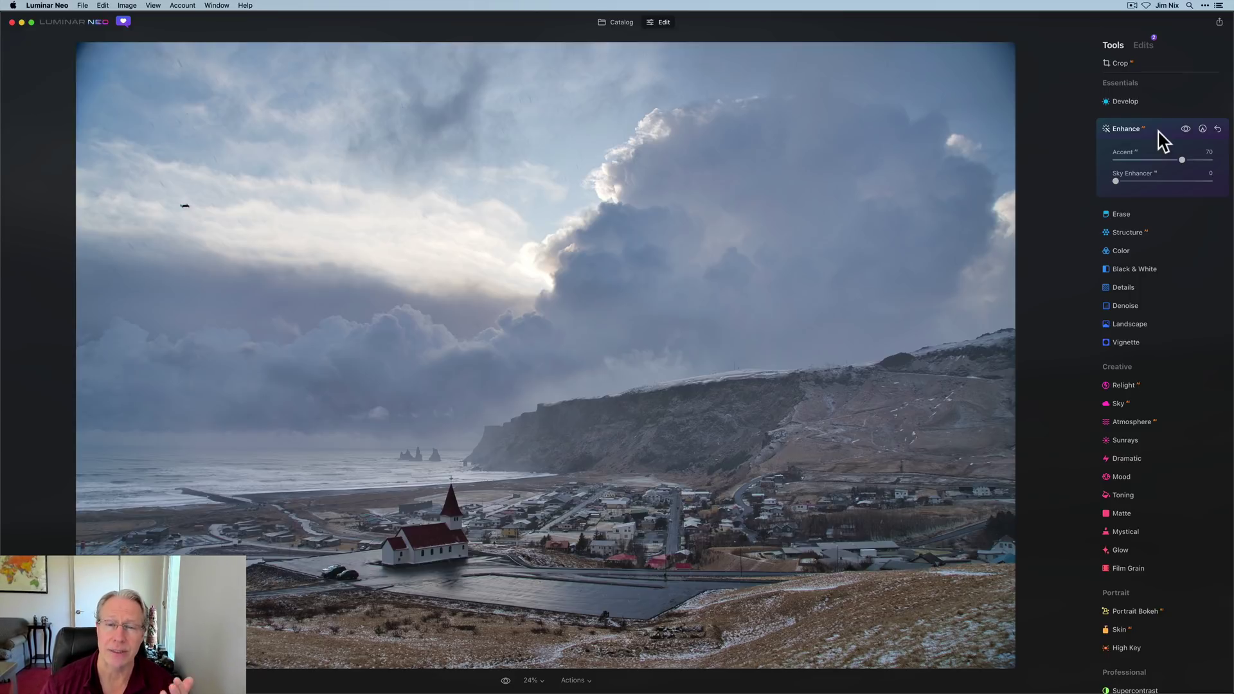
Turn on Auto Distortion Corrections in Develop's Optics settings
{"action": "left_click", "coordinate": [1125, 101]}
{"action": "left_click", "coordinate": [1114, 499]}
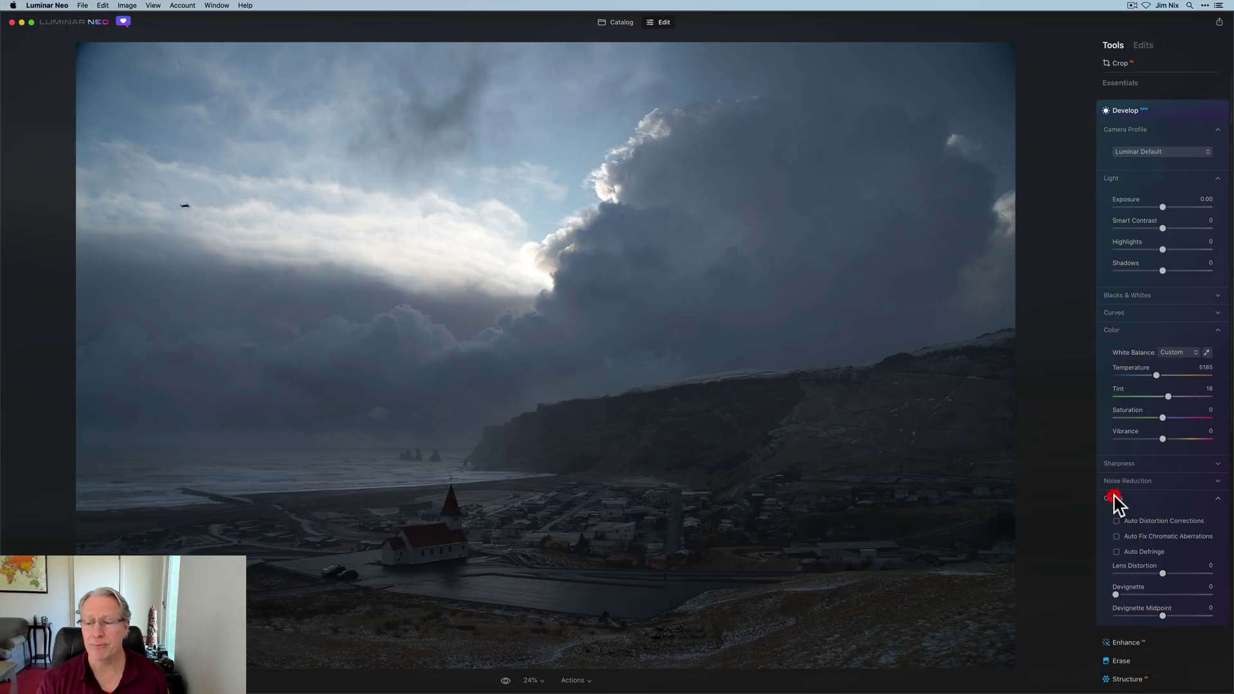
{"action": "scroll", "coordinate": [1115, 500], "scroll_direction": "down", "scroll_amount": 2}
{"action": "left_click", "coordinate": [1116, 474]}
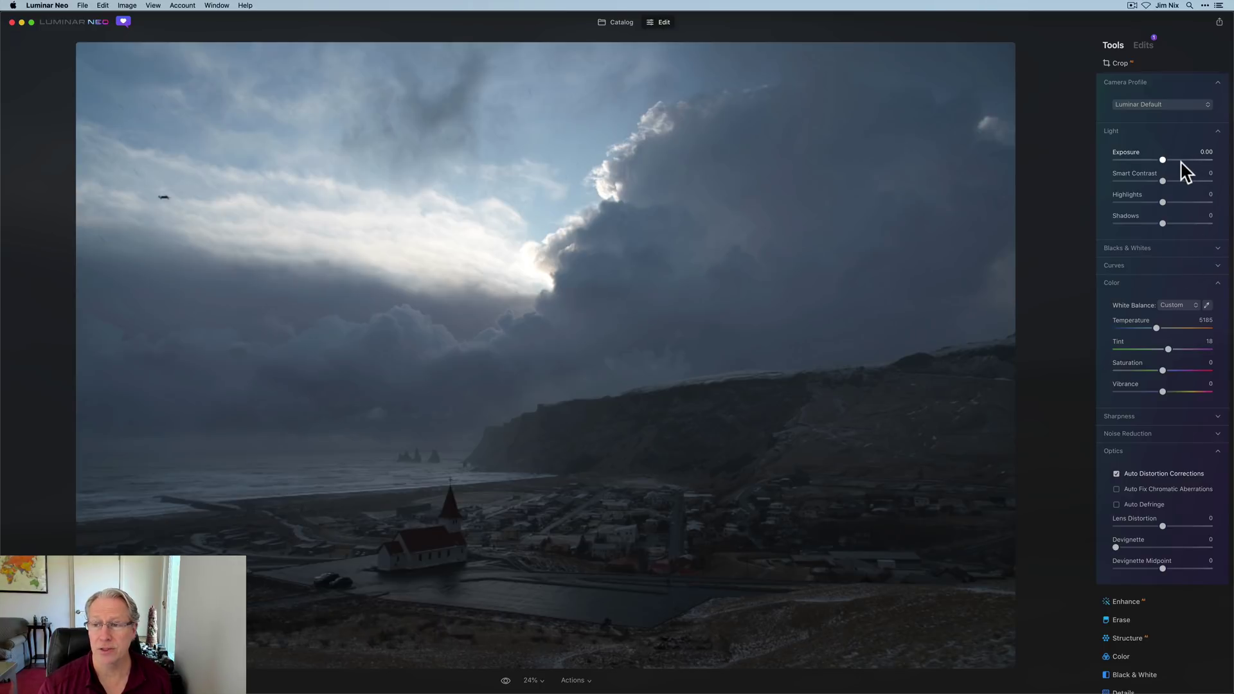
Set Exposure 0.84, Smart Contrast 27, Highlights -100 and Shadows 32, comparing against the original
{"action": "left_click_drag", "start_coordinate": [1163, 159], "coordinate": [1170, 159]}
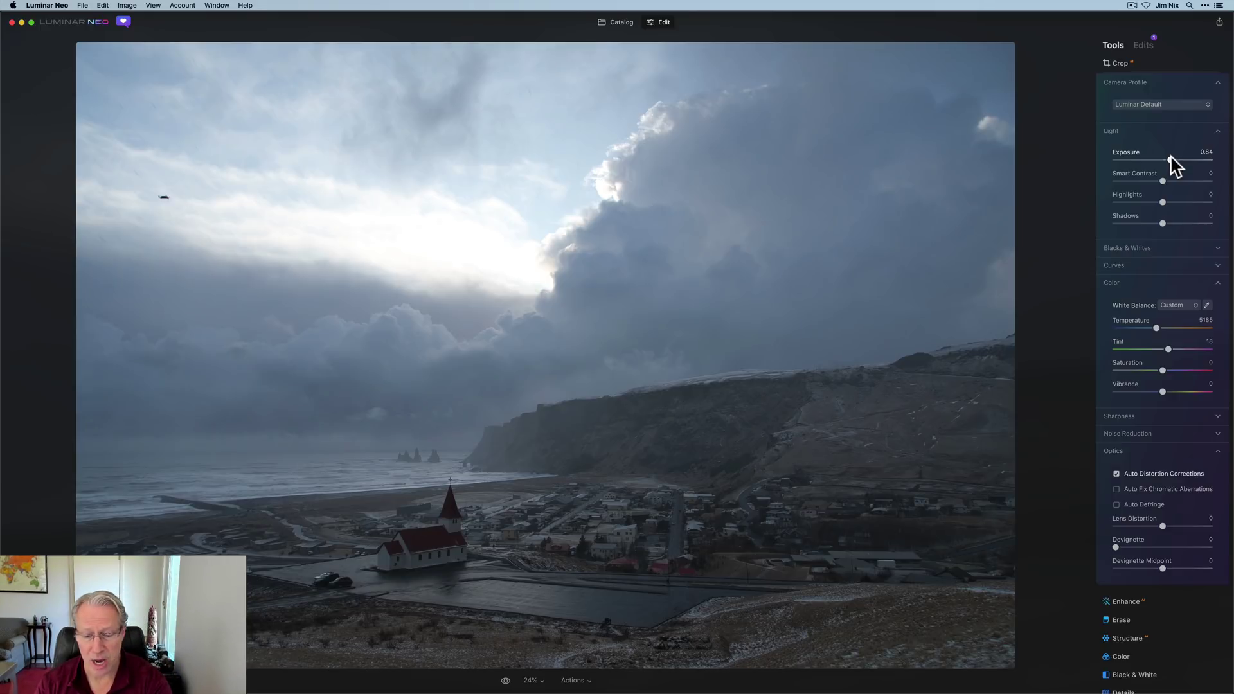
{"action": "left_click_drag", "start_coordinate": [1163, 181], "coordinate": [1061, 215]}
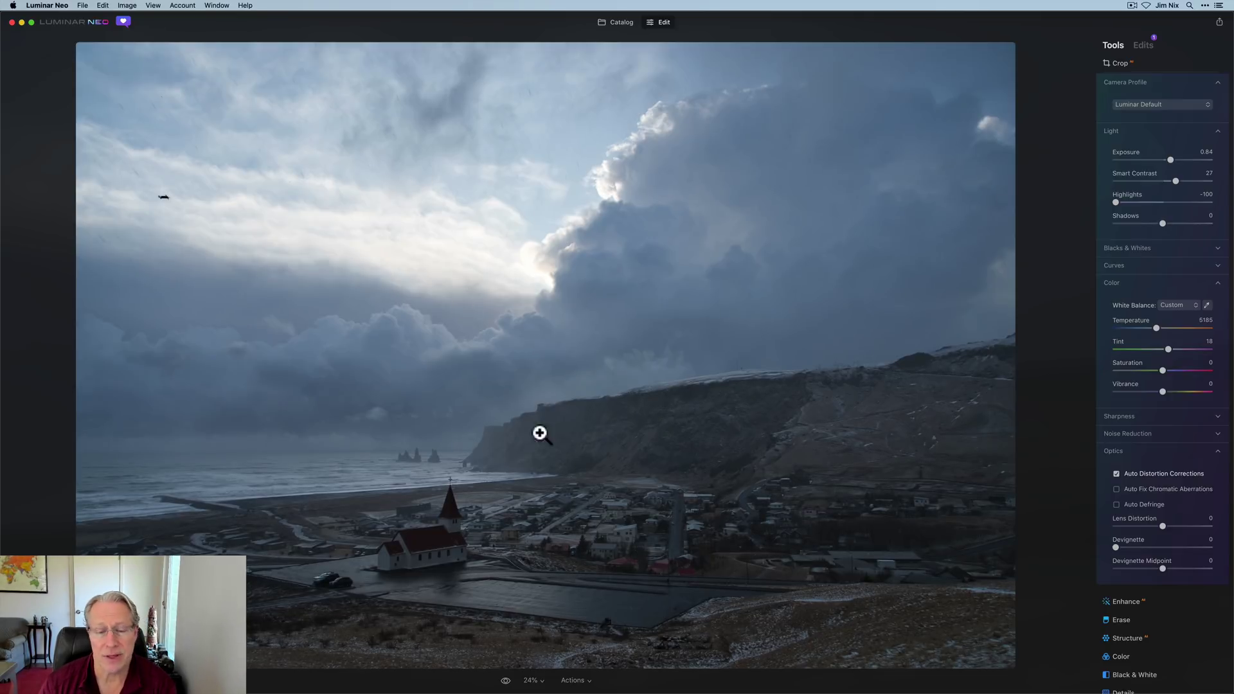
{"action": "left_click", "coordinate": [506, 683]}
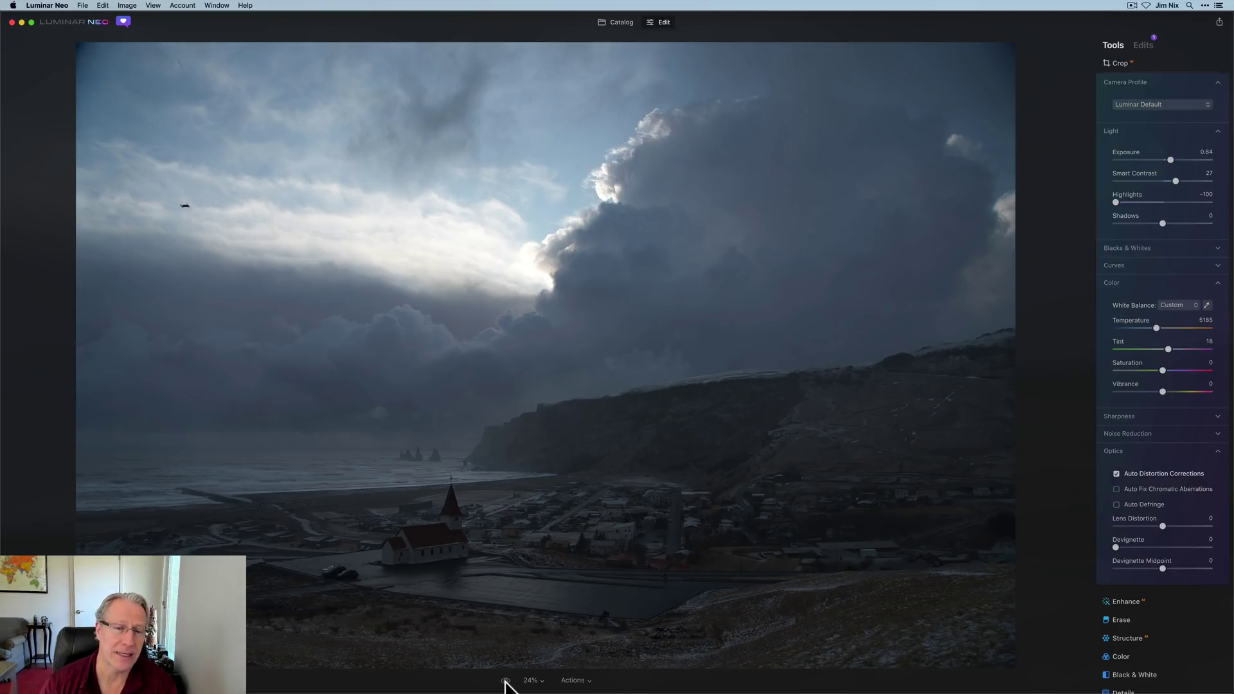
{"action": "left_click", "coordinate": [506, 683]}
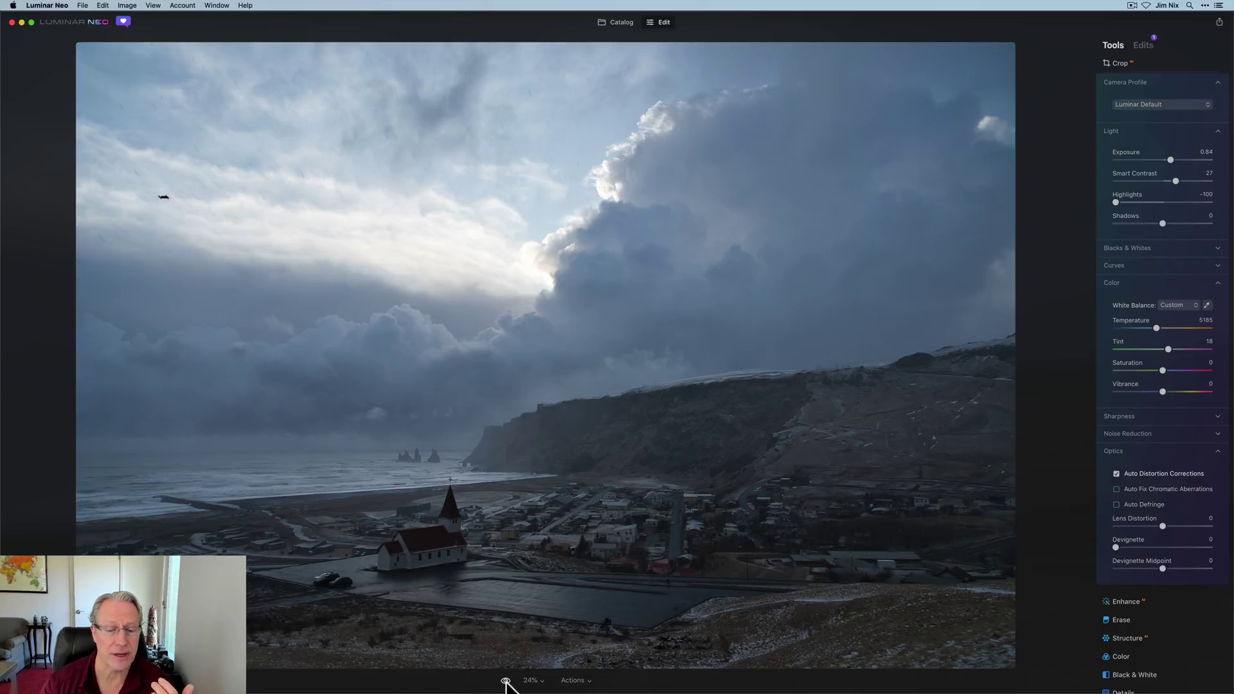
{"action": "left_click", "coordinate": [506, 681]}
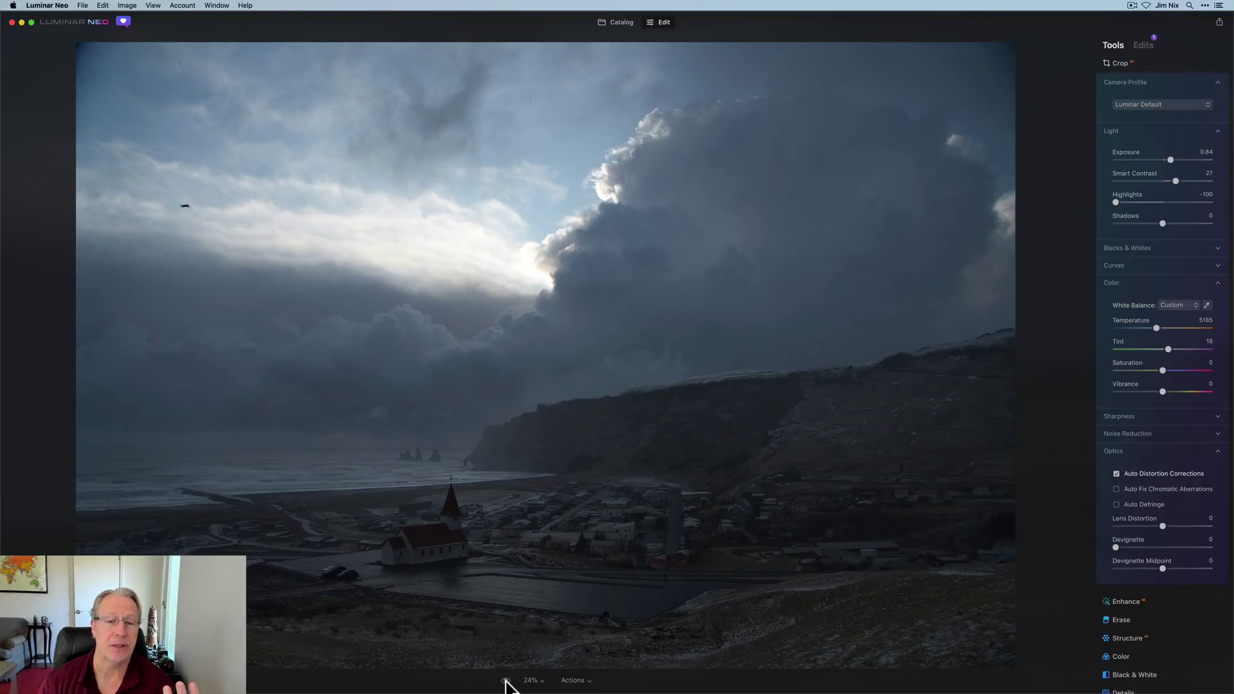
{"action": "left_click", "coordinate": [505, 682]}
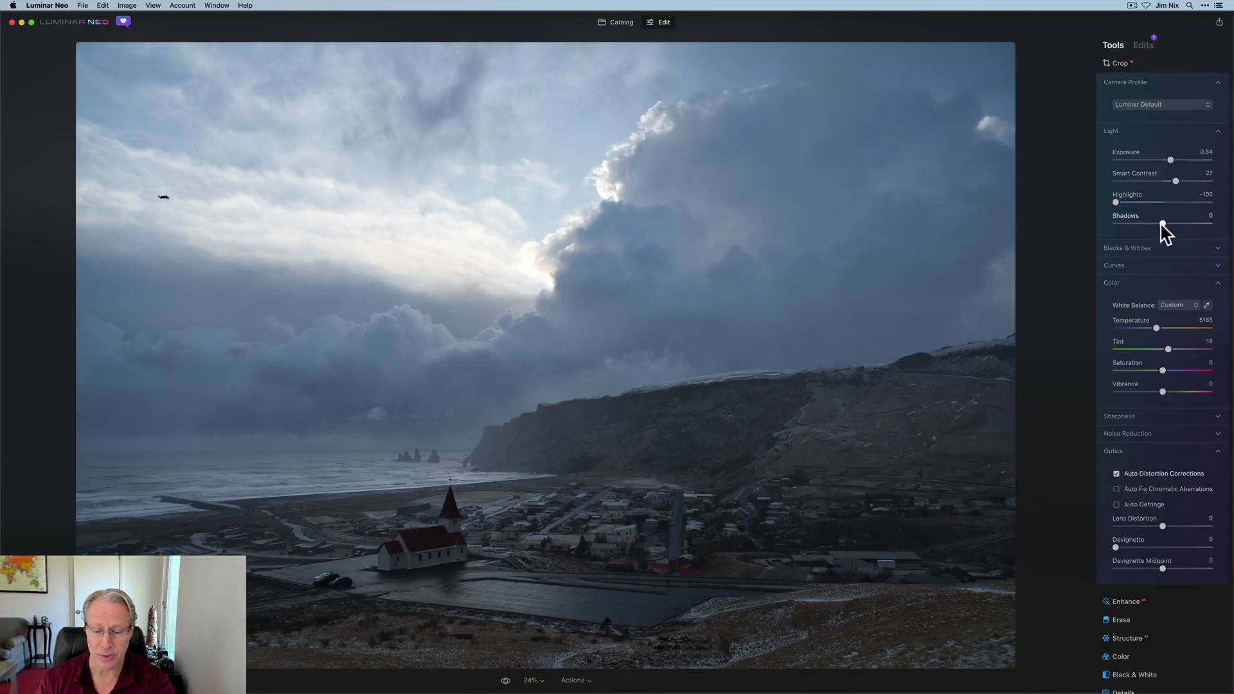
{"action": "left_click_drag", "start_coordinate": [1163, 224], "coordinate": [1178, 224]}
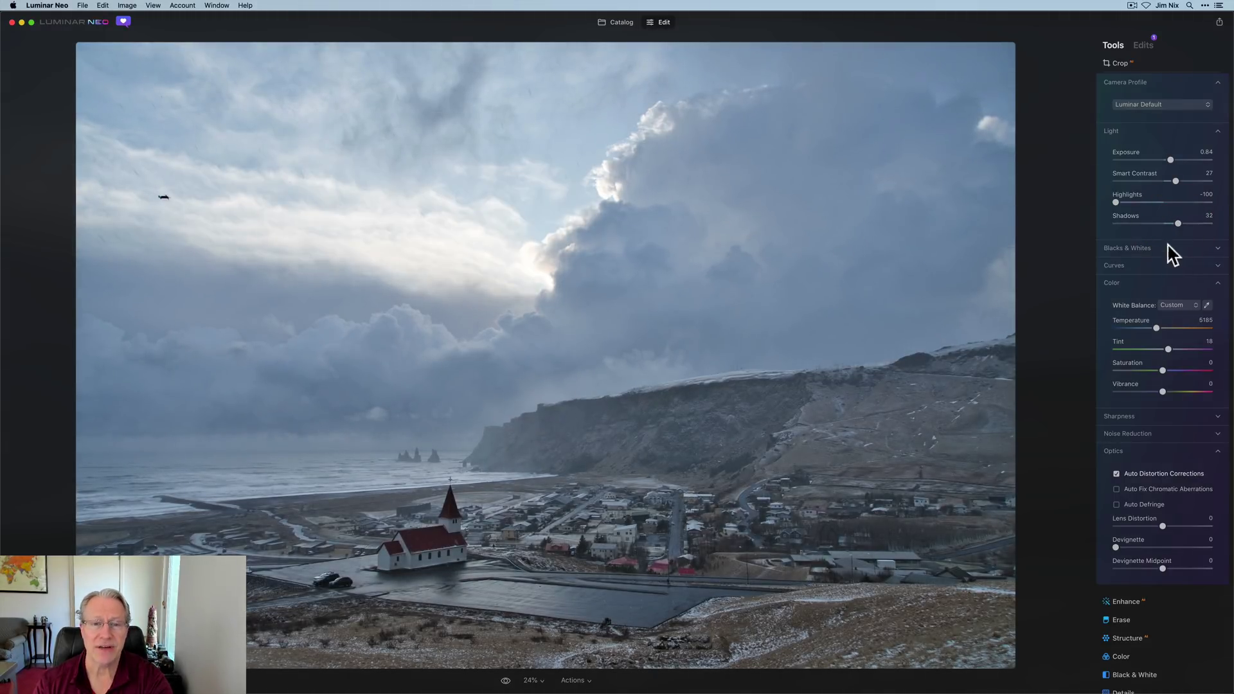
Set Whites to 18 and Blacks to -28
{"action": "left_click", "coordinate": [1133, 252]}
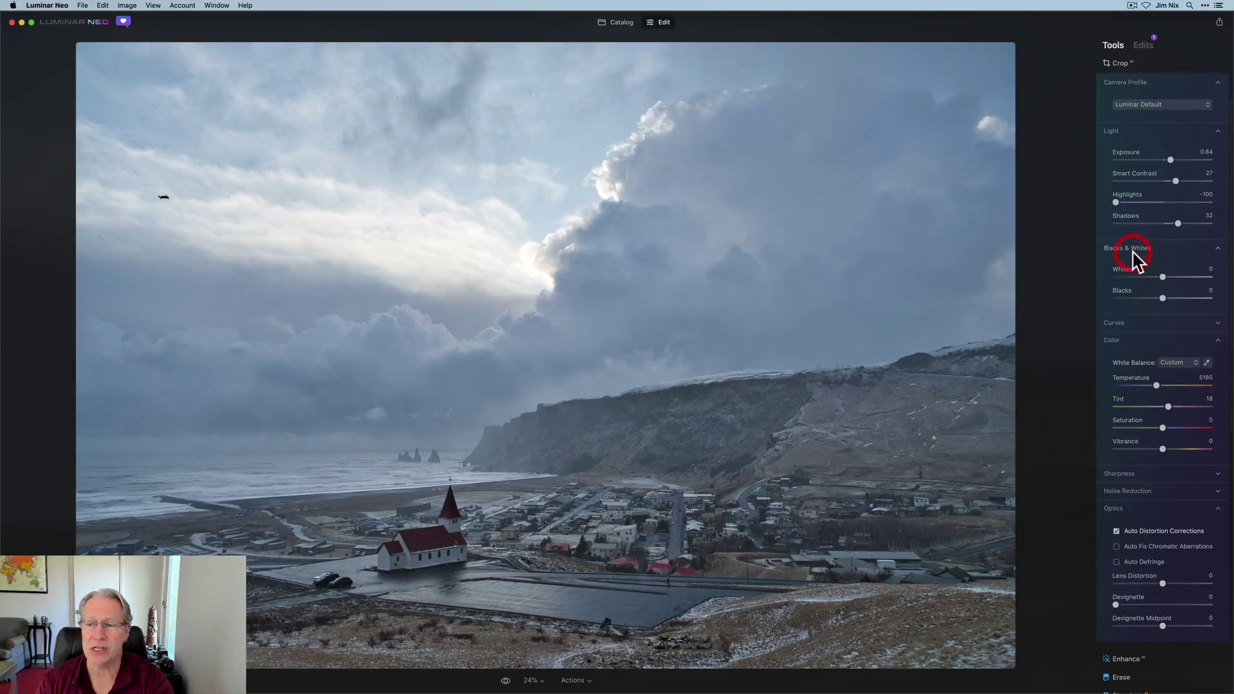
{"action": "scroll", "coordinate": [1136, 260], "scroll_direction": "up", "scroll_amount": 1}
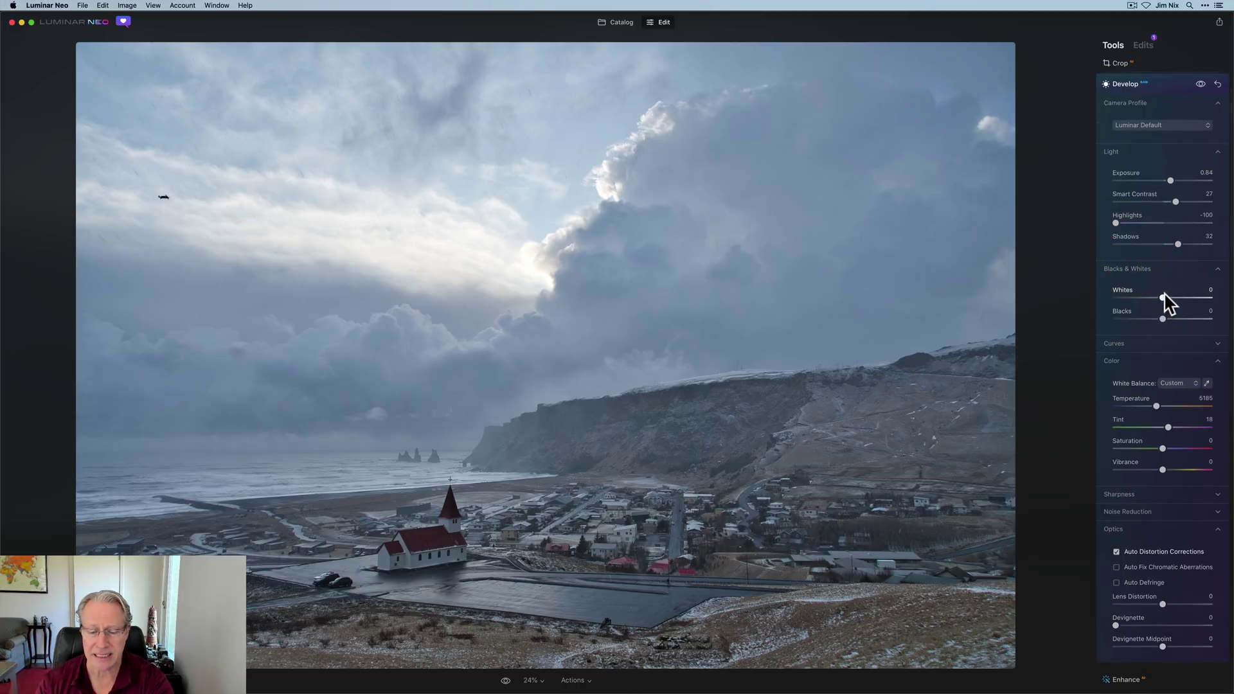
{"action": "mouse_move", "coordinate": [1164, 302]}
{"action": "left_mouse_down"}
{"action": "mouse_move", "coordinate": [1174, 296]}
{"action": "mouse_move", "coordinate": [1149, 319]}
{"action": "left_mouse_up"}
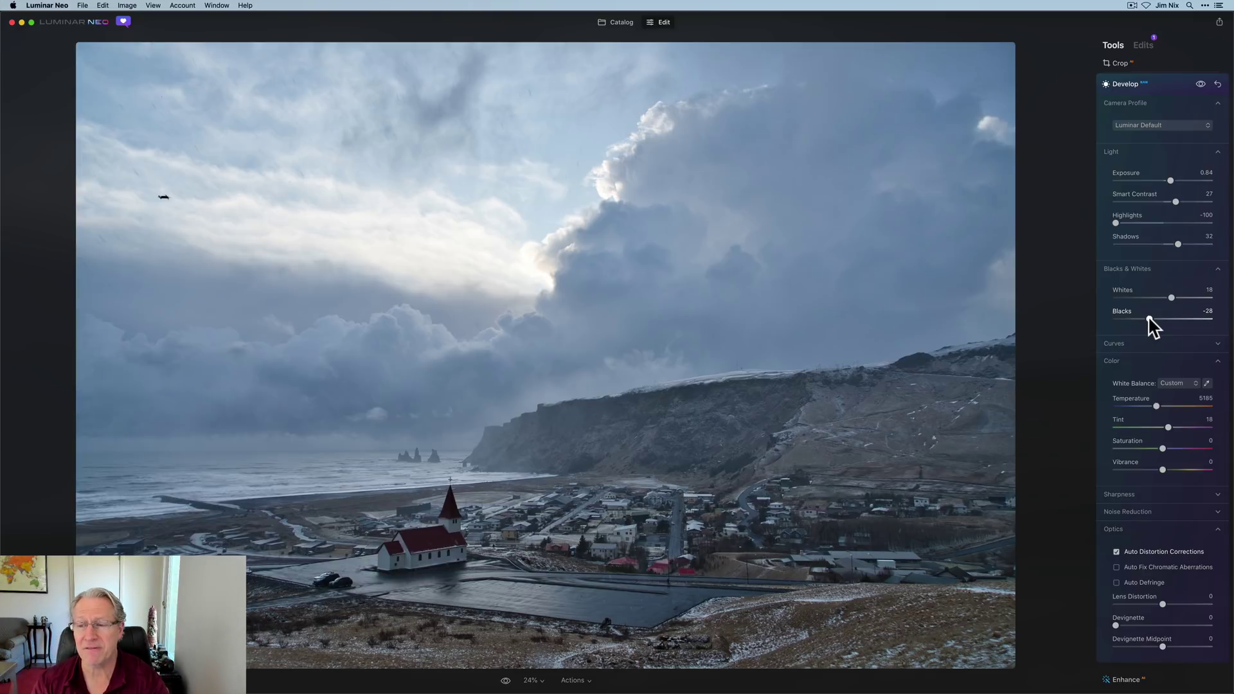
Add two tone-curve points and lift the upper one into a gentle S-curve
{"action": "left_click", "coordinate": [1138, 344]}
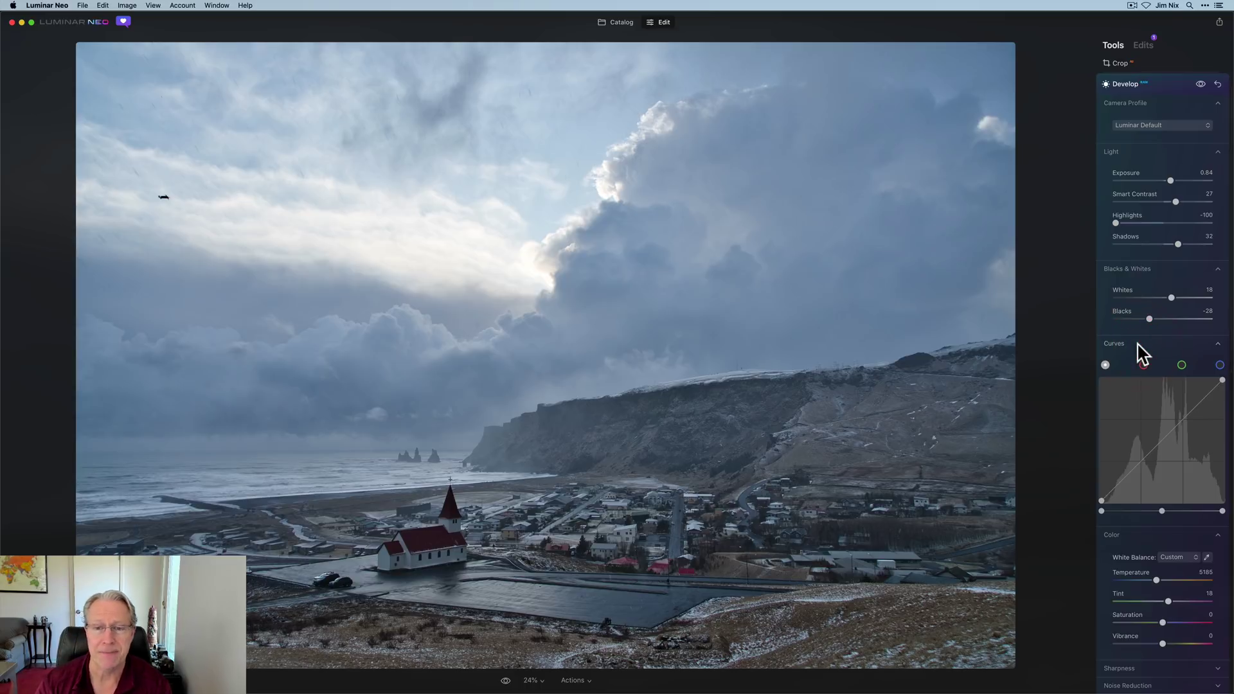
{"action": "left_click", "coordinate": [1185, 417]}
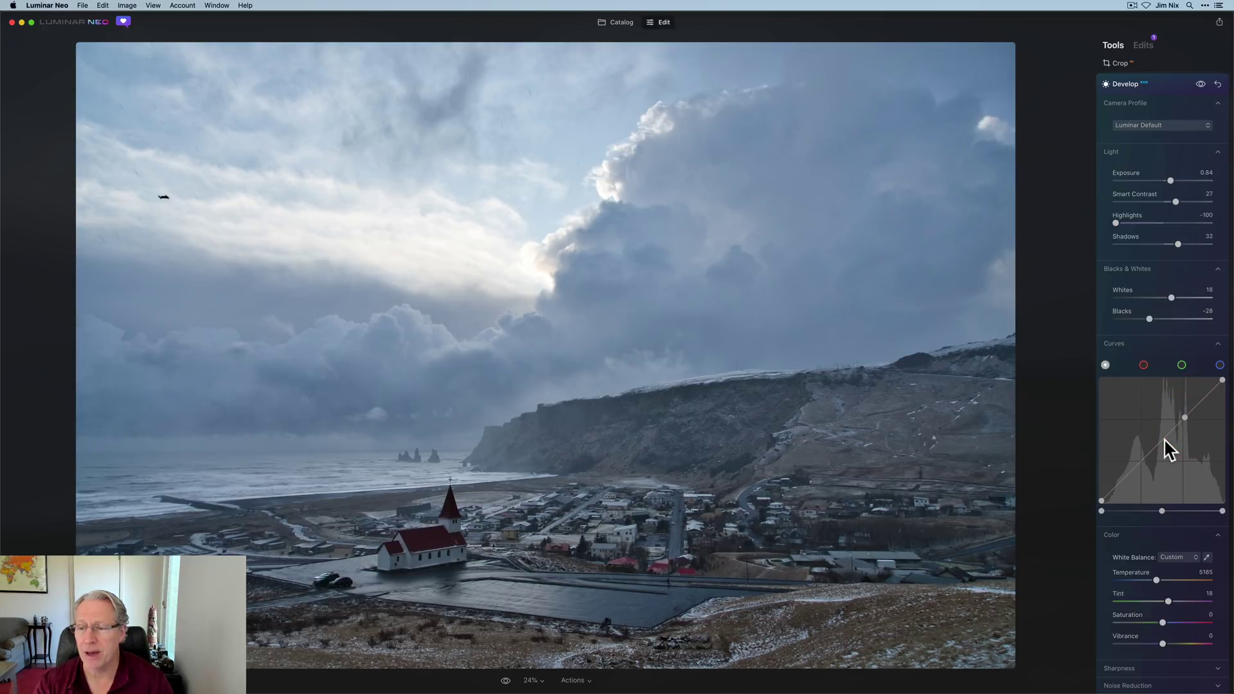
{"action": "left_click", "coordinate": [1162, 441]}
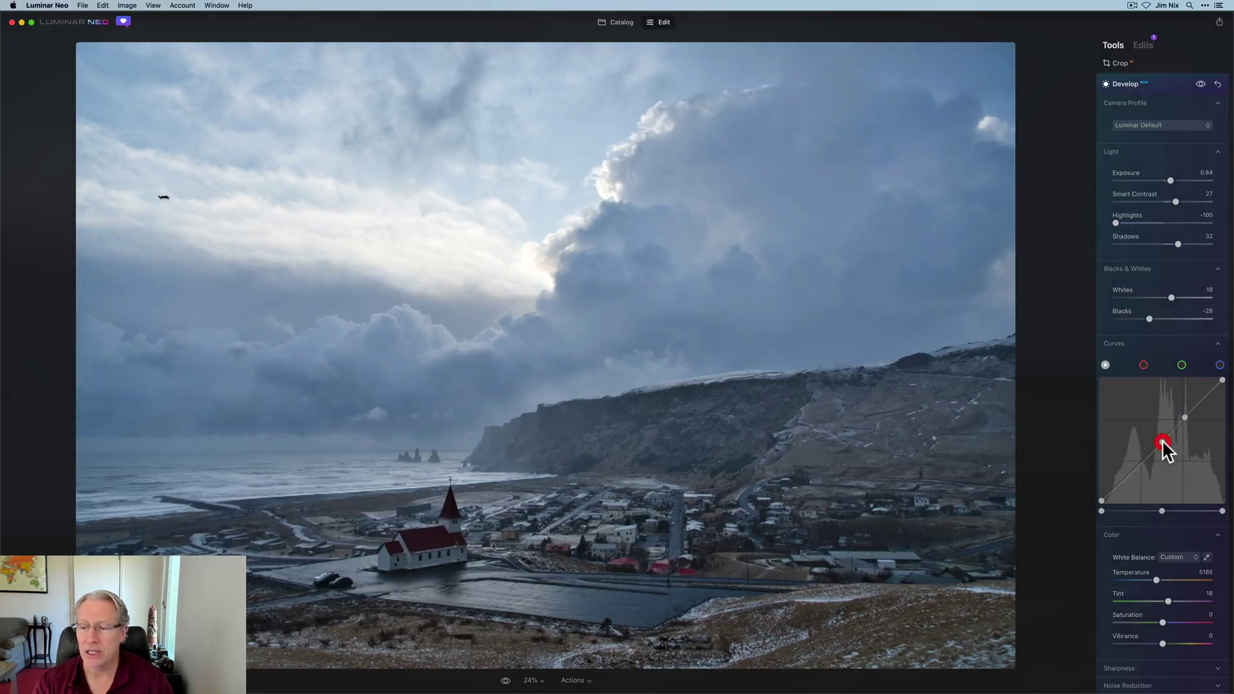
{"action": "left_click", "coordinate": [1134, 467]}
{"action": "left_click", "coordinate": [1136, 471]}
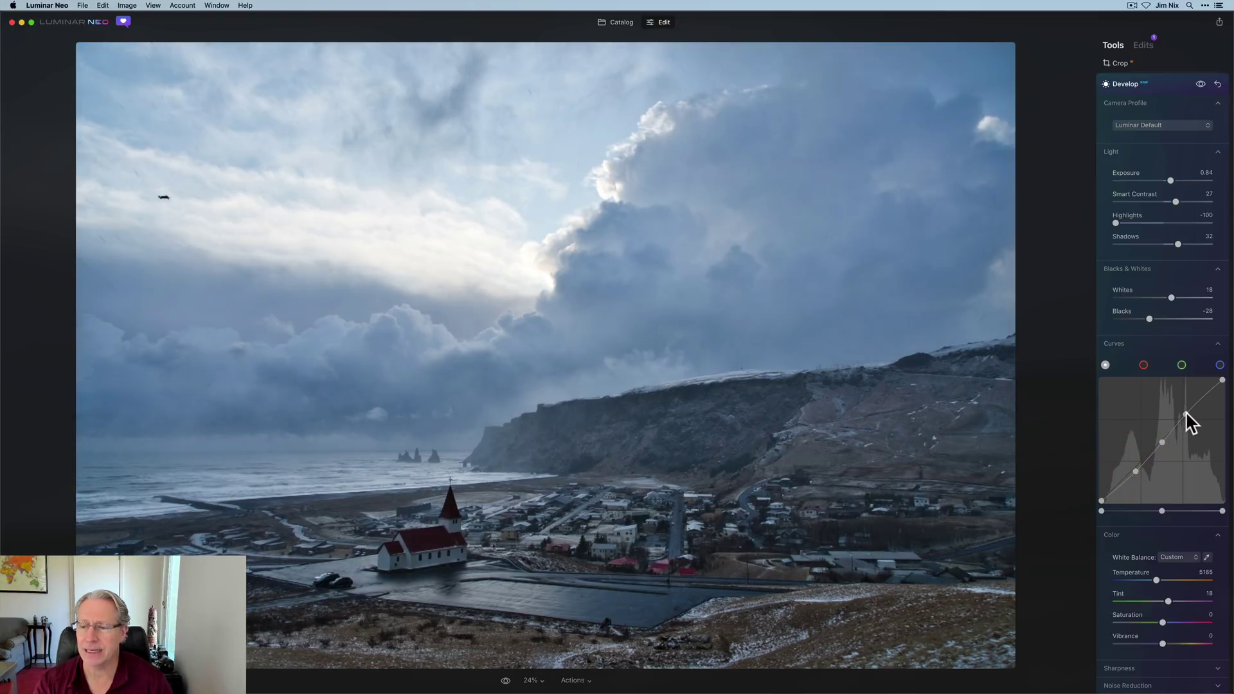
{"action": "left_click_drag", "start_coordinate": [1185, 411], "coordinate": [1186, 406]}
{"action": "left_click", "coordinate": [1186, 408]}
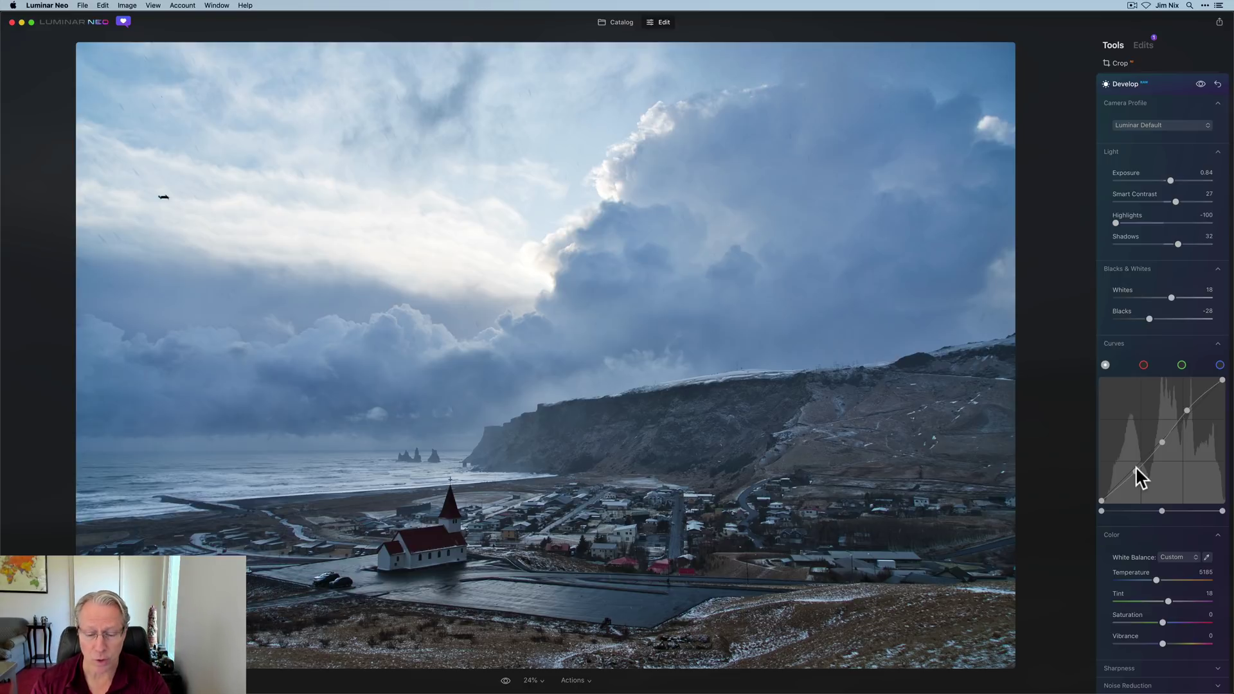
Add a third tone-curve point, then warm Temperature to 5971 and raise Vibrance to 22
{"action": "left_click", "coordinate": [1136, 470]}
{"action": "scroll", "coordinate": [1138, 468], "scroll_direction": "down", "scroll_amount": 3}
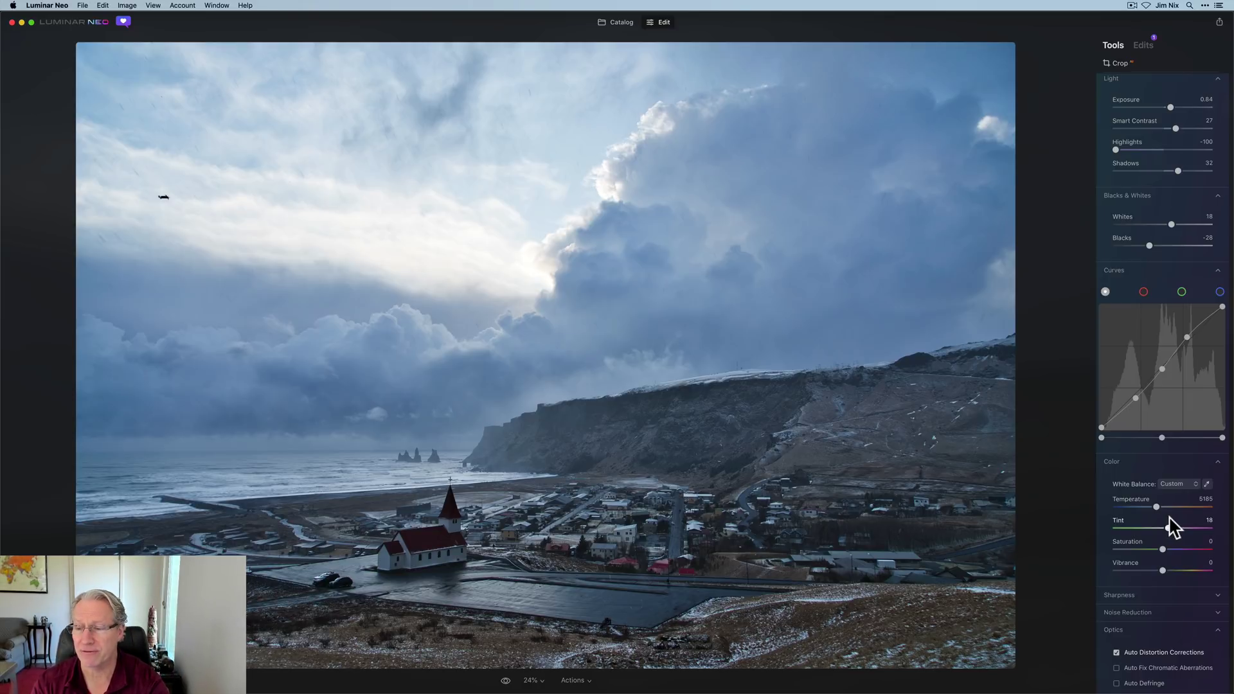
{"action": "left_click_drag", "start_coordinate": [1158, 508], "coordinate": [1162, 506]}
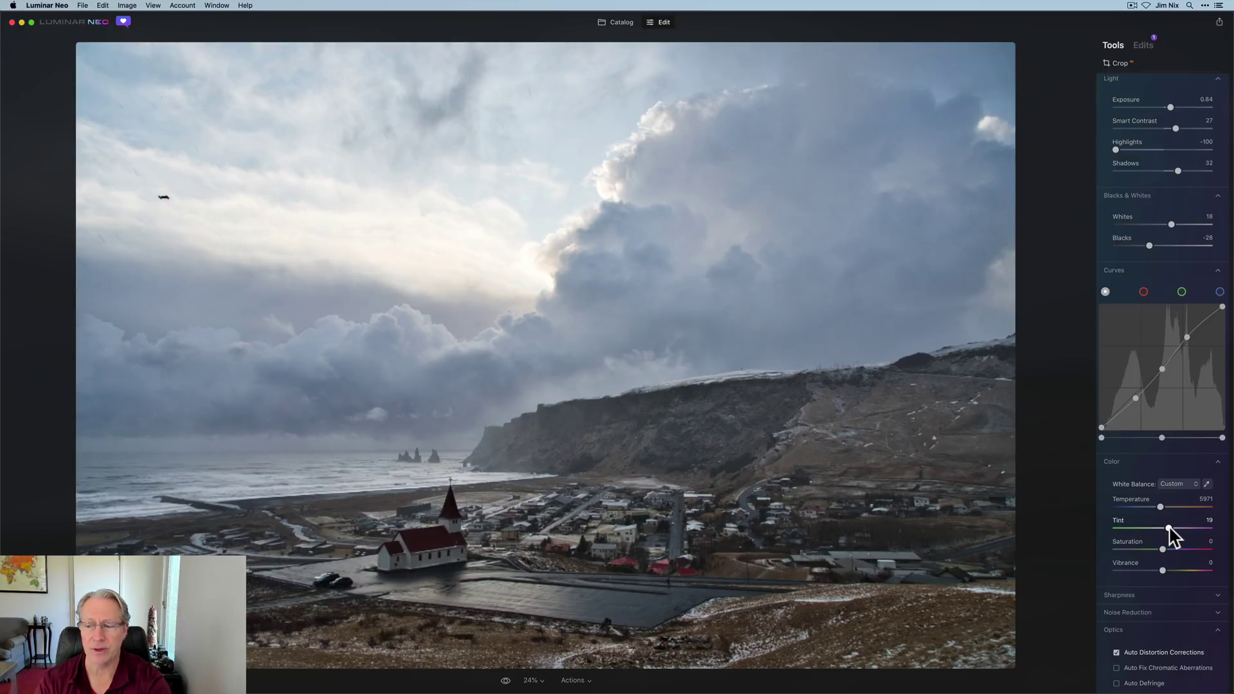
{"action": "left_click", "coordinate": [1169, 527]}
{"action": "left_click_drag", "start_coordinate": [1162, 570], "coordinate": [1174, 570]}
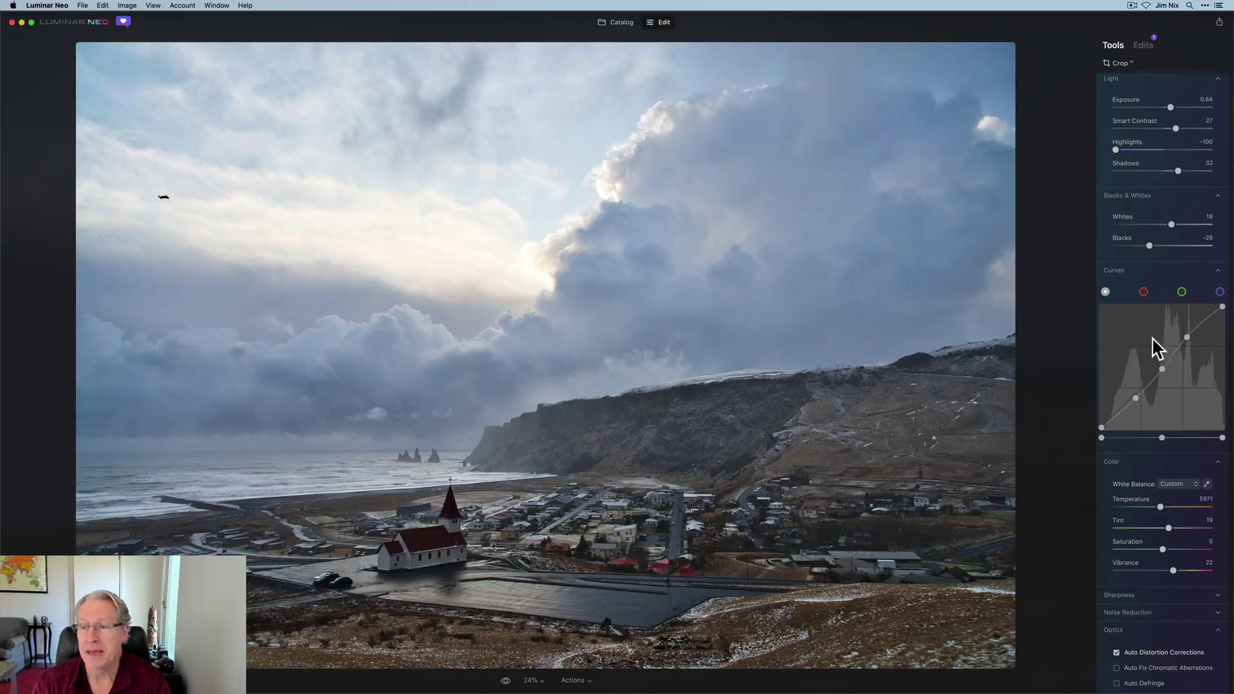
{"action": "scroll", "coordinate": [1152, 284], "scroll_direction": "up", "scroll_amount": 3}
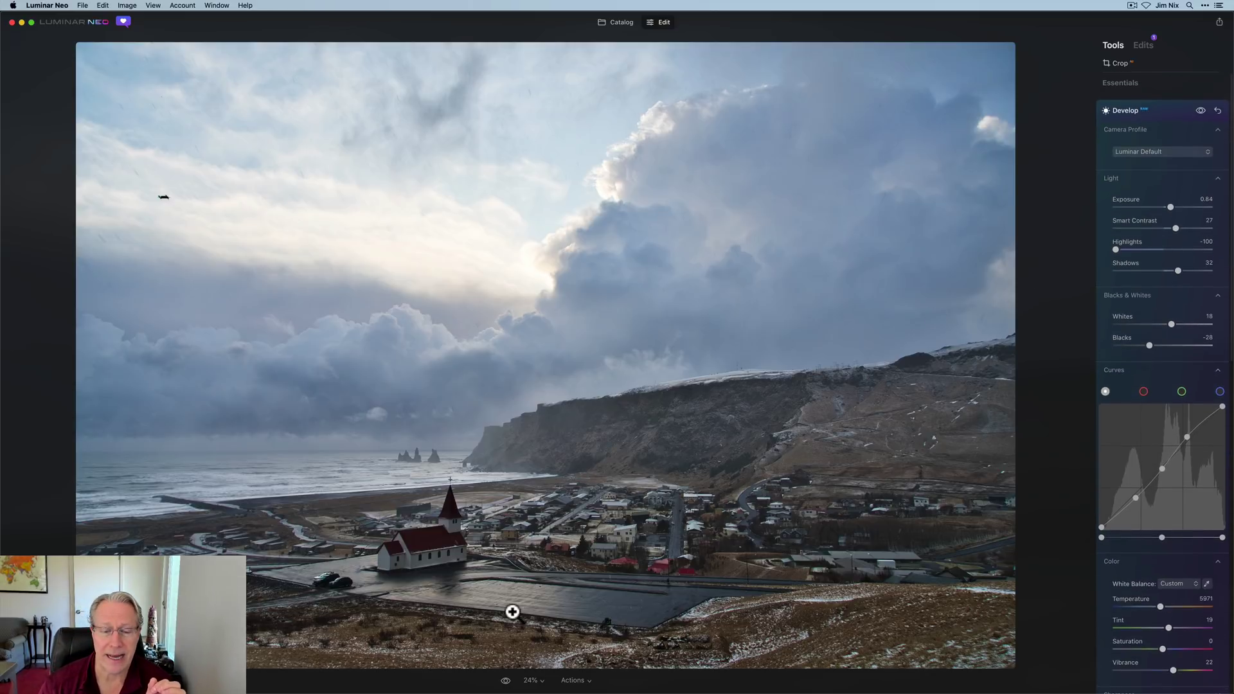
Compare with the original, then set the Enhance Accent slider to 34
{"action": "left_click", "coordinate": [505, 681]}
{"action": "left_click", "coordinate": [506, 681]}
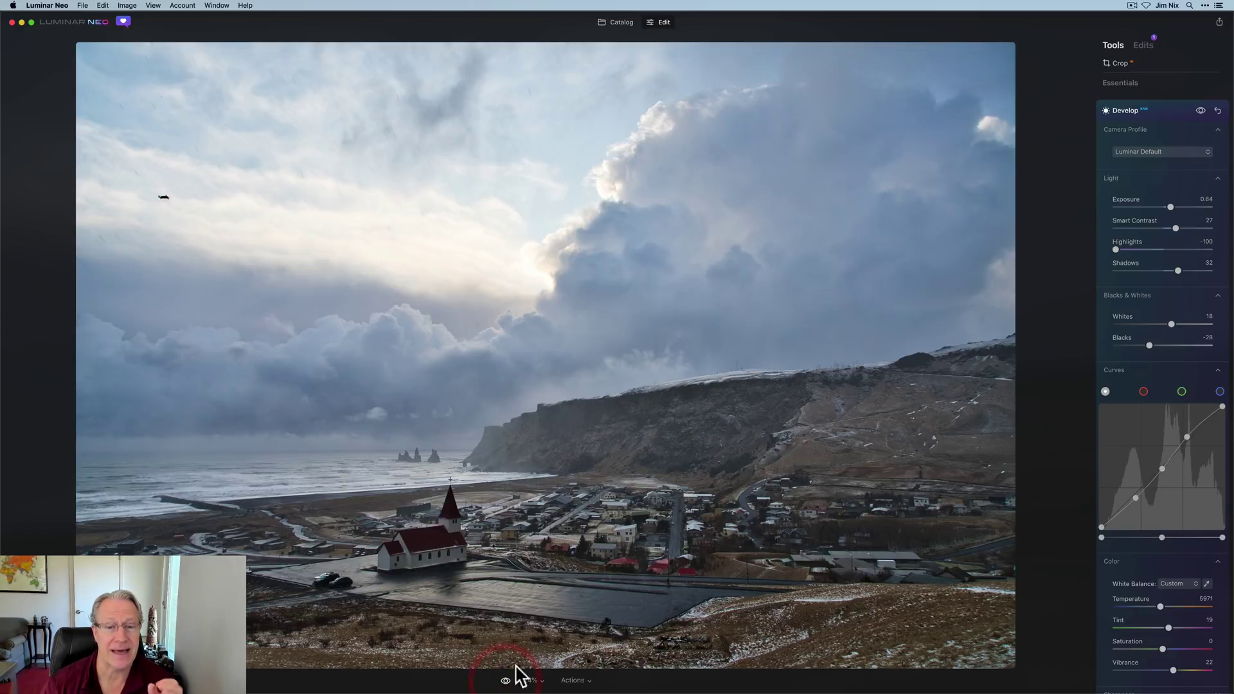
{"action": "left_click", "coordinate": [1167, 113]}
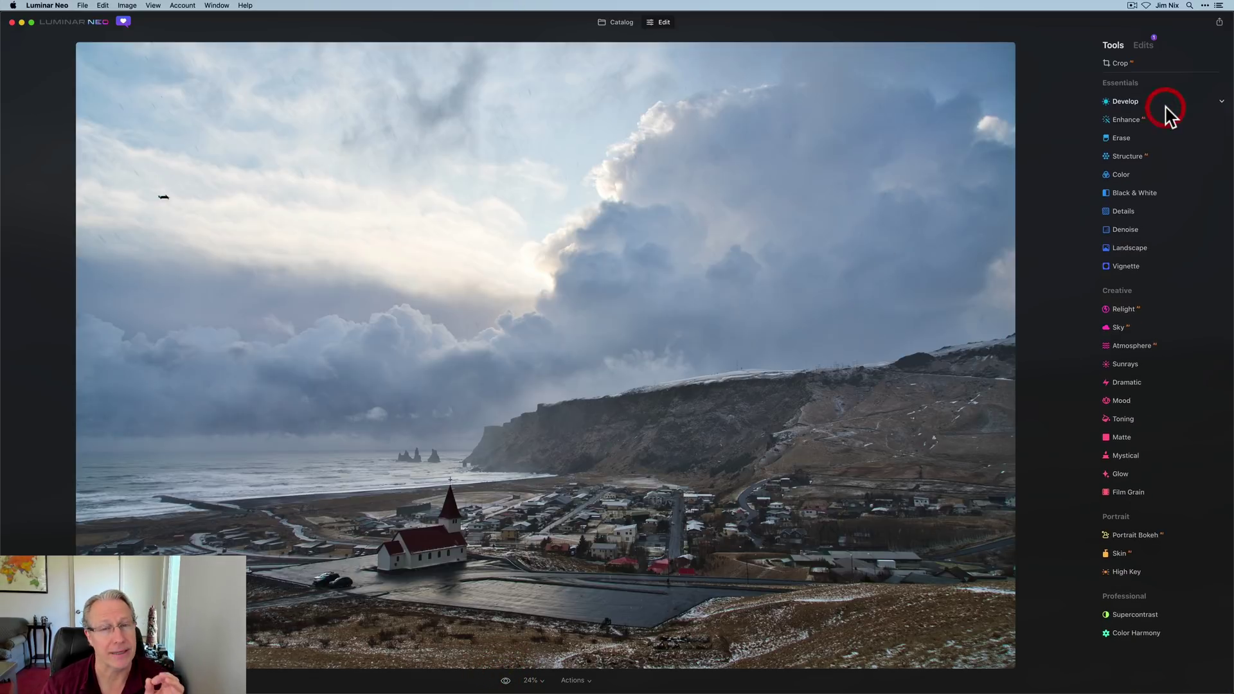
{"action": "left_click", "coordinate": [1132, 121]}
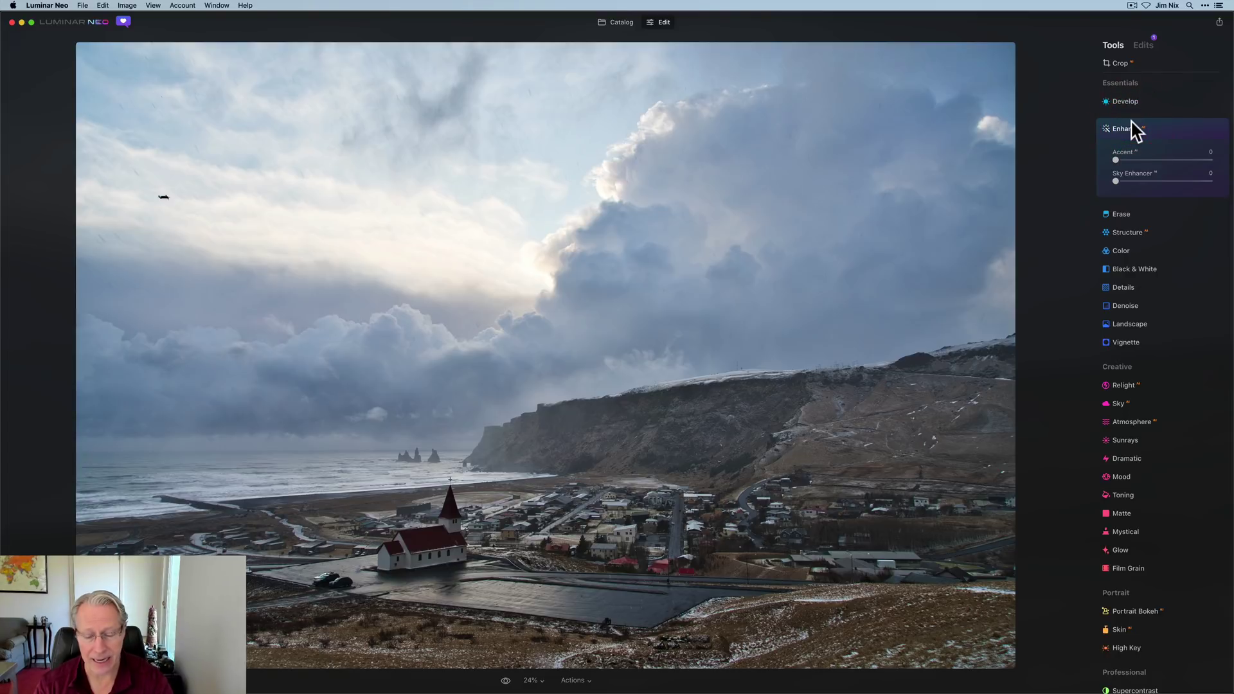
{"action": "left_click_drag", "start_coordinate": [1116, 159], "coordinate": [1149, 160]}
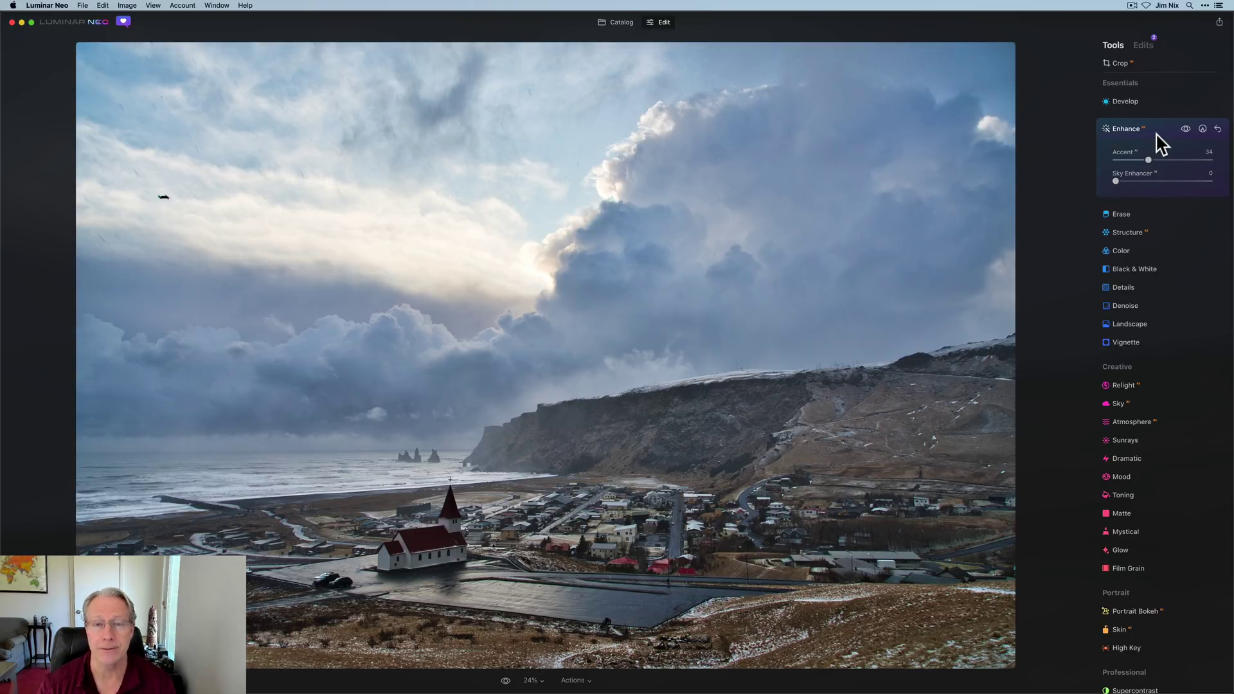
Set the Structure Amount to -40
{"action": "left_click", "coordinate": [1135, 238]}
{"action": "left_click", "coordinate": [1140, 197]}
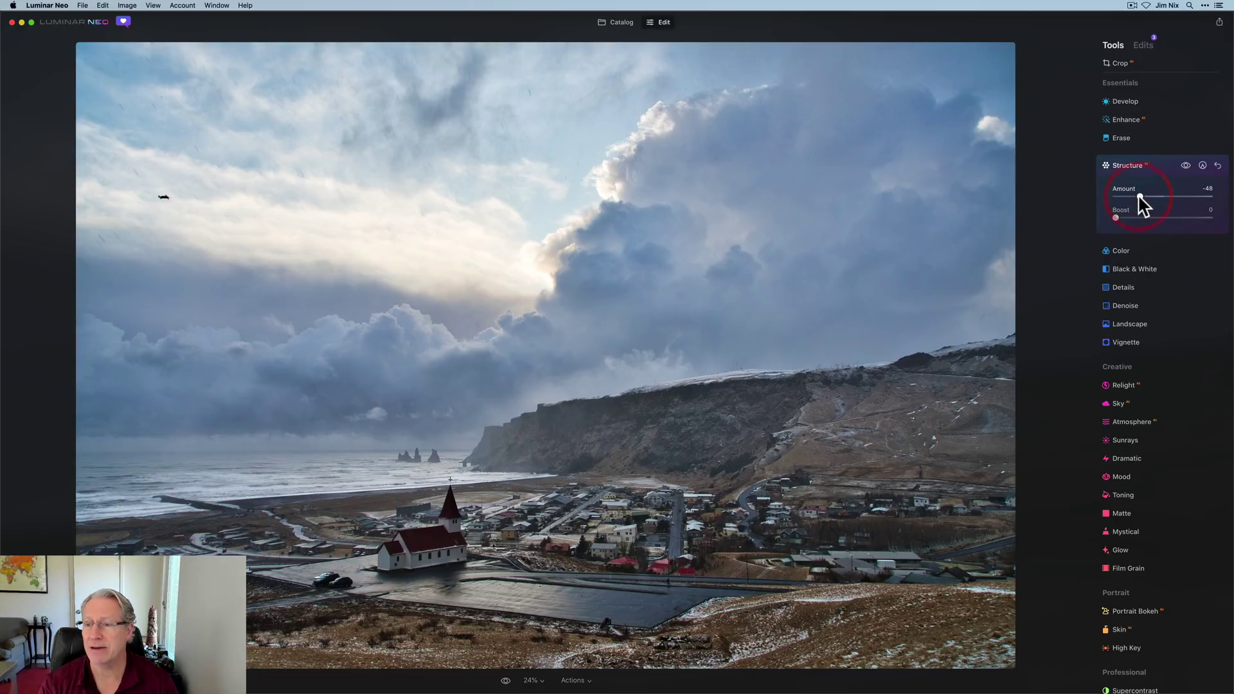
{"action": "left_click", "coordinate": [1144, 197]}
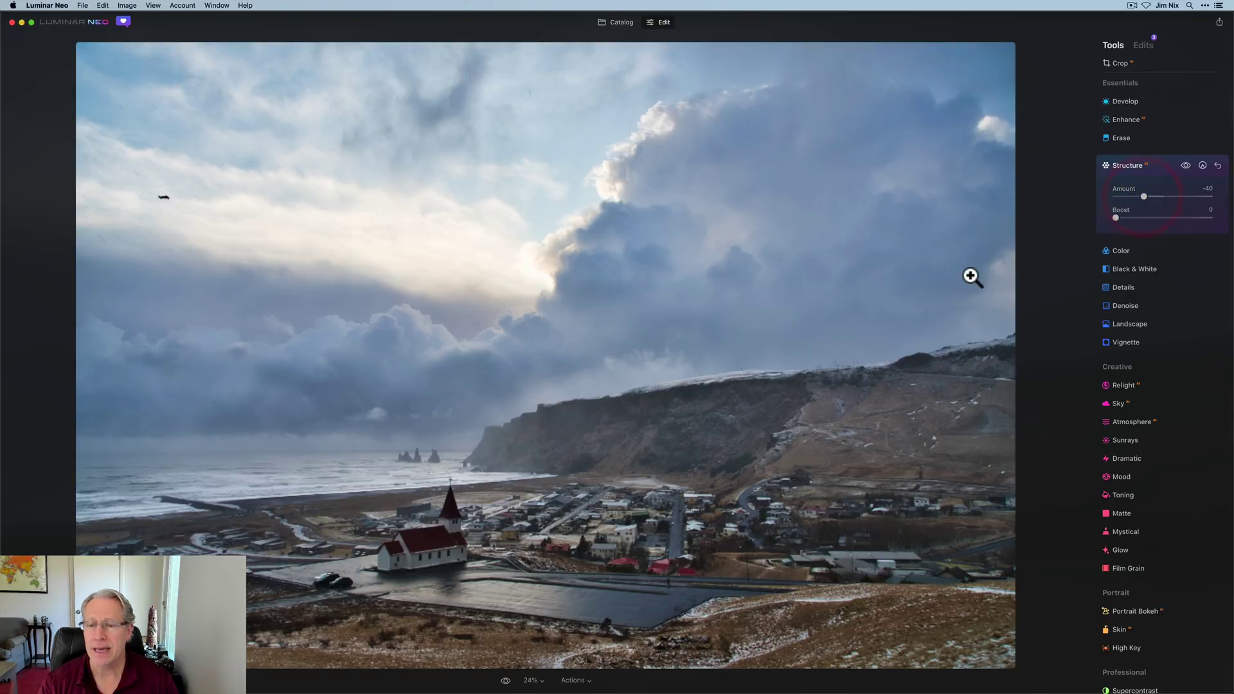
Paint a Structure mask over the upper-right sky clouds with a 292 brush, then ease Amount to -35
{"action": "left_click", "coordinate": [1202, 166]}
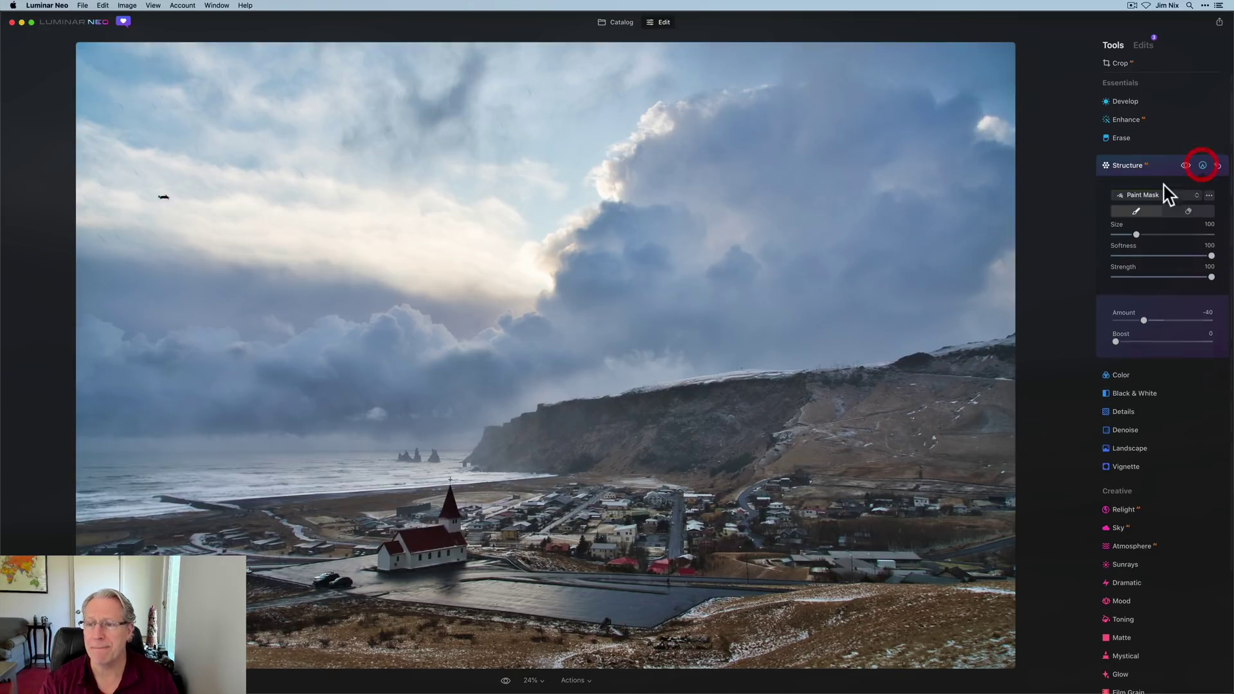
{"action": "left_click", "coordinate": [1136, 212]}
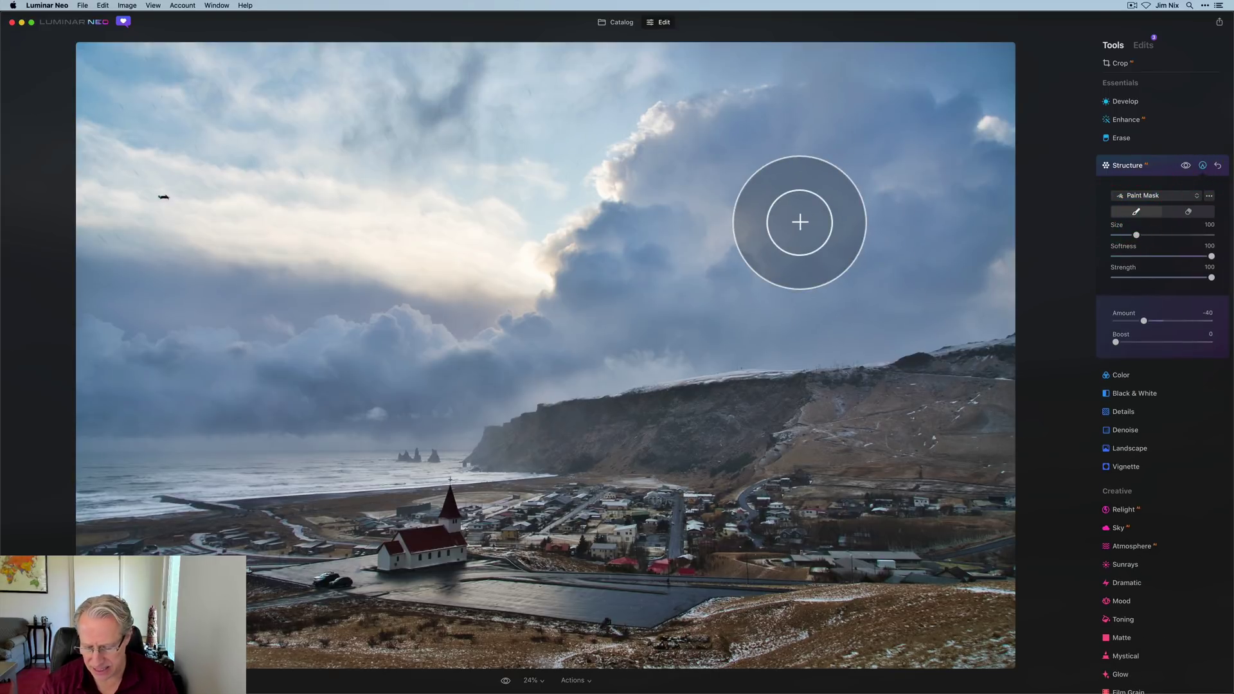
{"action": "key", "text": "bracketright"}
{"action": "key", "text": "bracketright"}
{"action": "key", "text": "bracketright"}
{"action": "key", "text": "bracketright"}
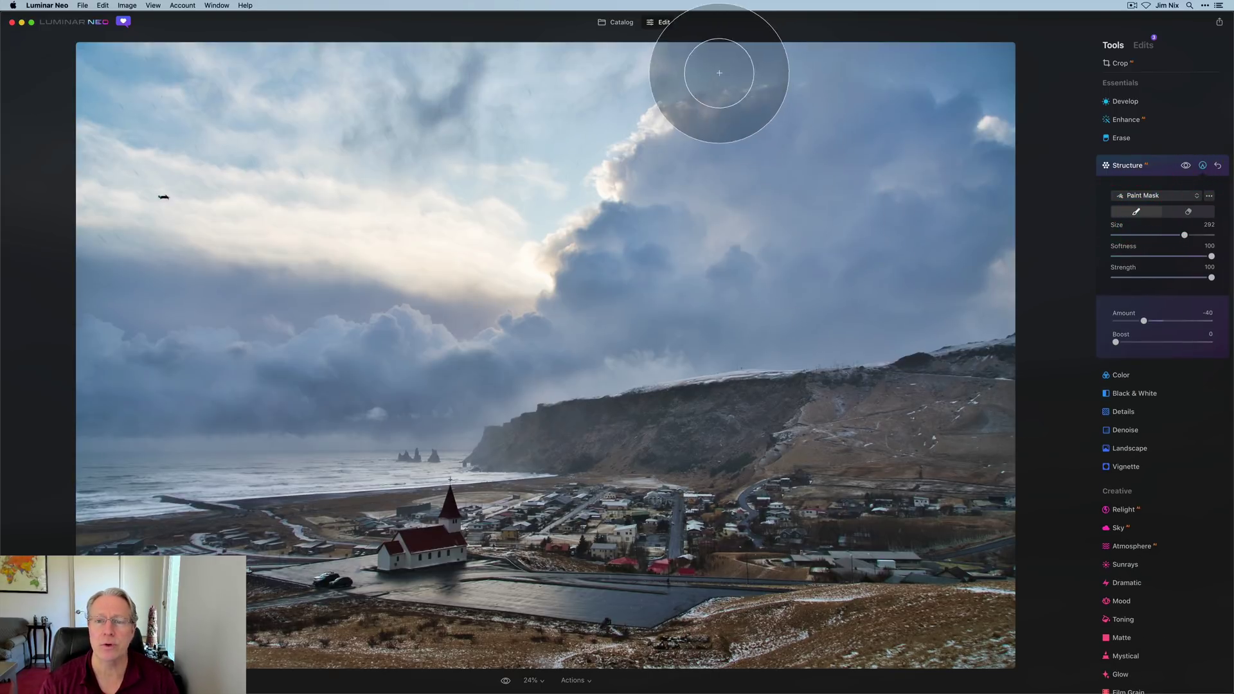
{"action": "mouse_move", "coordinate": [802, 86]}
{"action": "left_mouse_down"}
{"action": "mouse_move", "coordinate": [970, 74]}
{"action": "mouse_move", "coordinate": [855, 85]}
{"action": "mouse_move", "coordinate": [1023, 88]}
{"action": "left_mouse_up"}
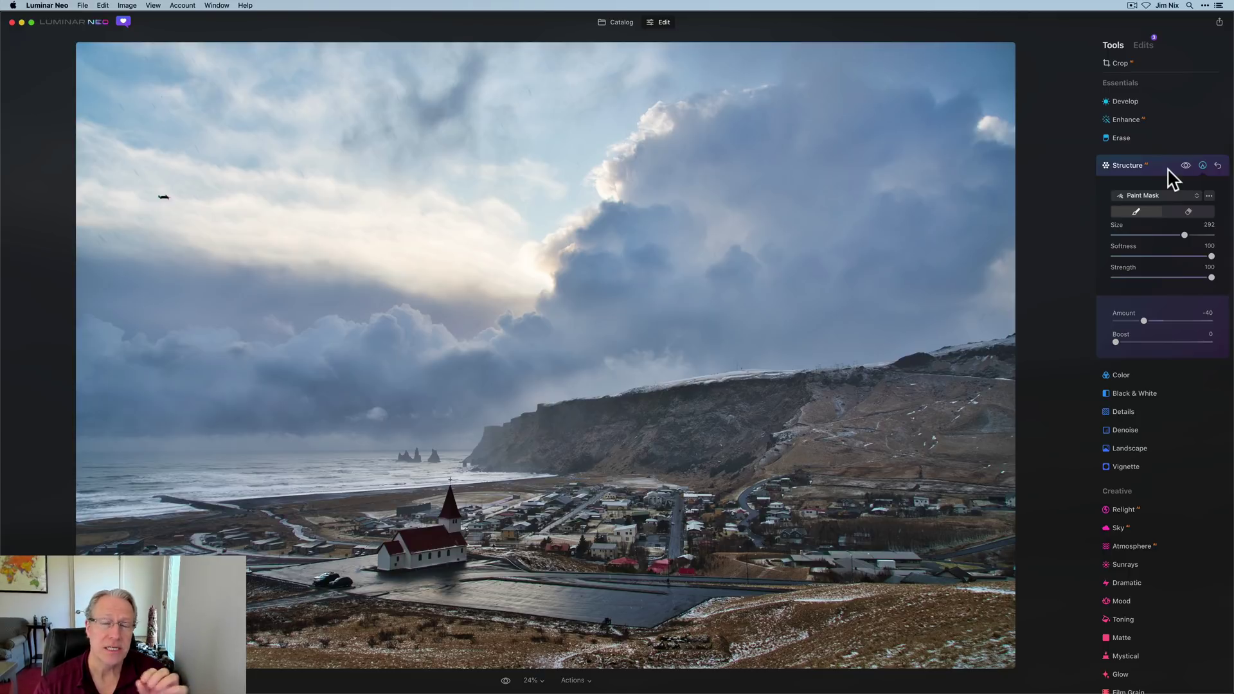
{"action": "left_click", "coordinate": [1187, 166]}
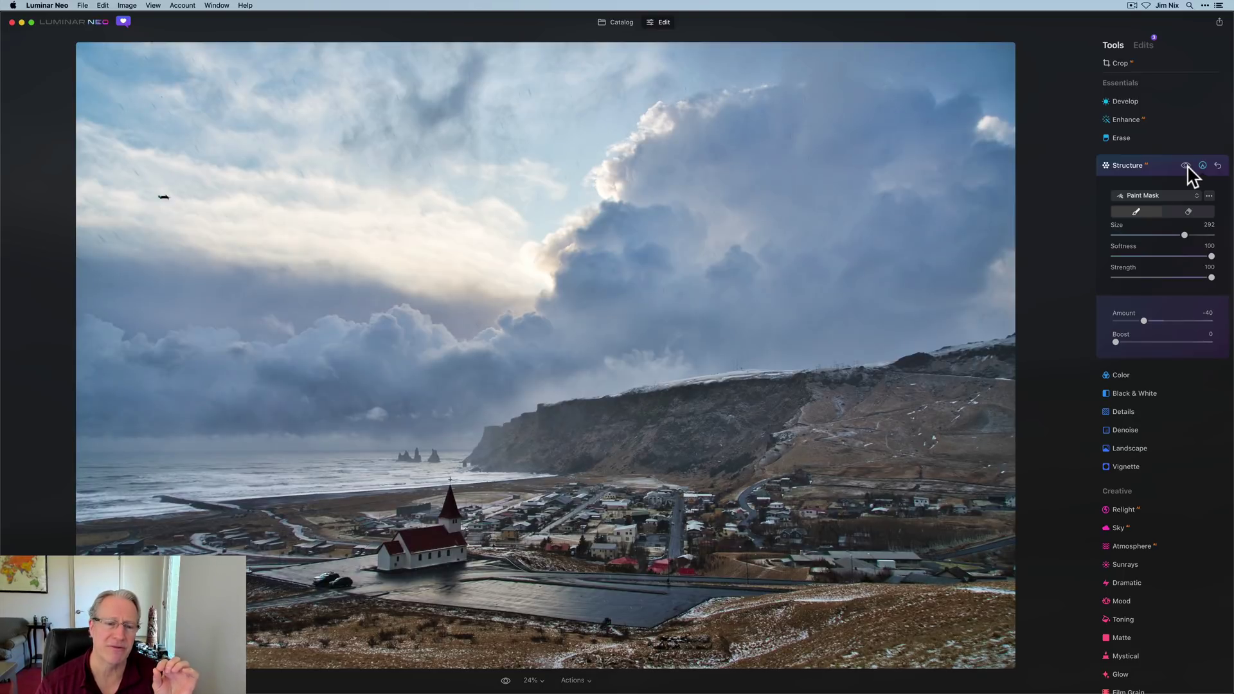
{"action": "left_click", "coordinate": [1187, 166]}
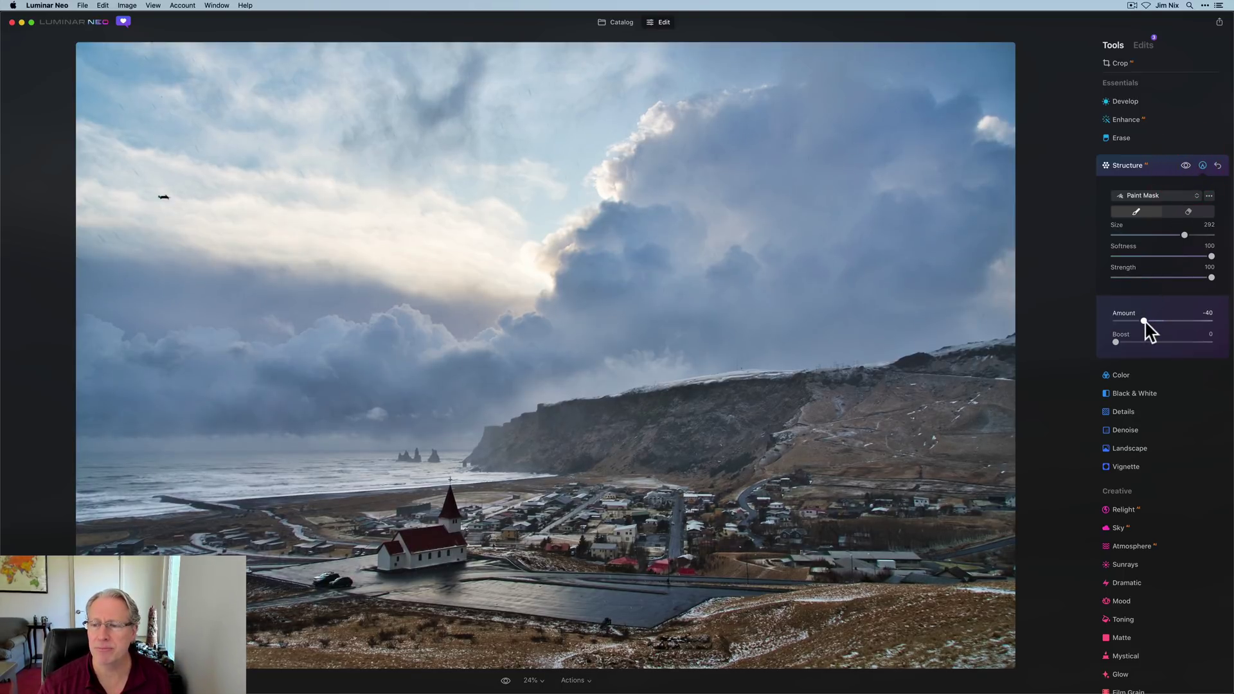
{"action": "left_click_drag", "start_coordinate": [1145, 322], "coordinate": [1148, 323]}
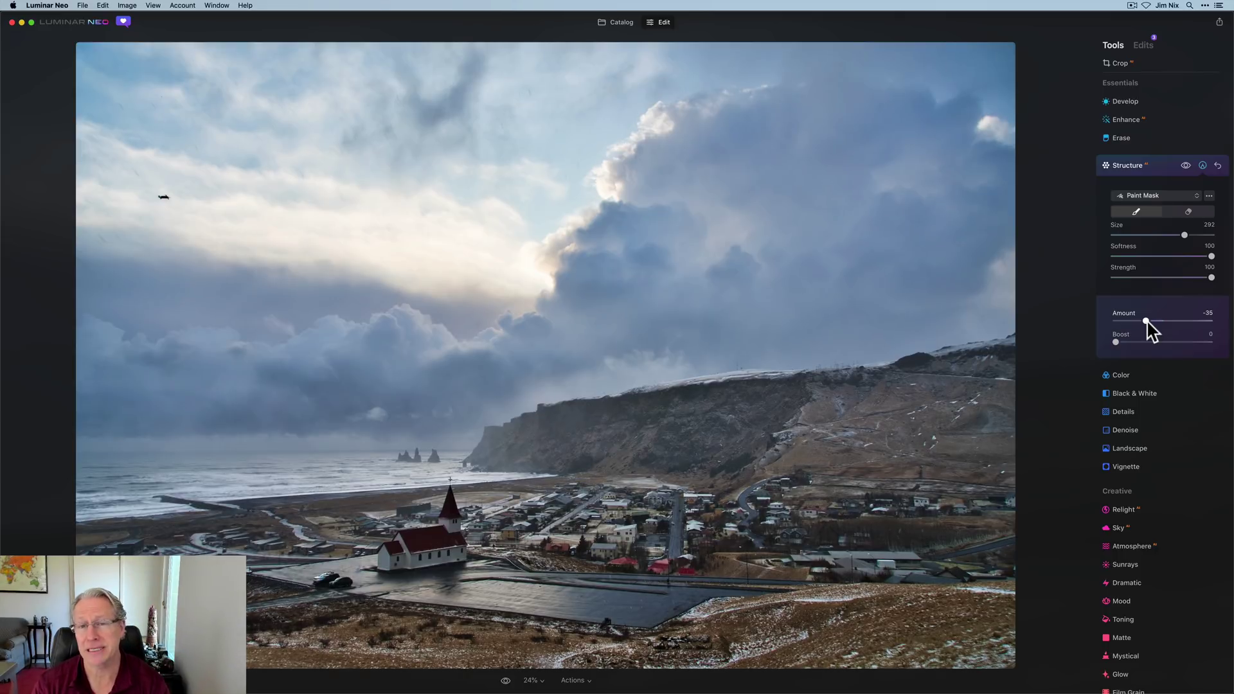
Set Landscape Golden Hour to 50
{"action": "left_click", "coordinate": [1132, 450]}
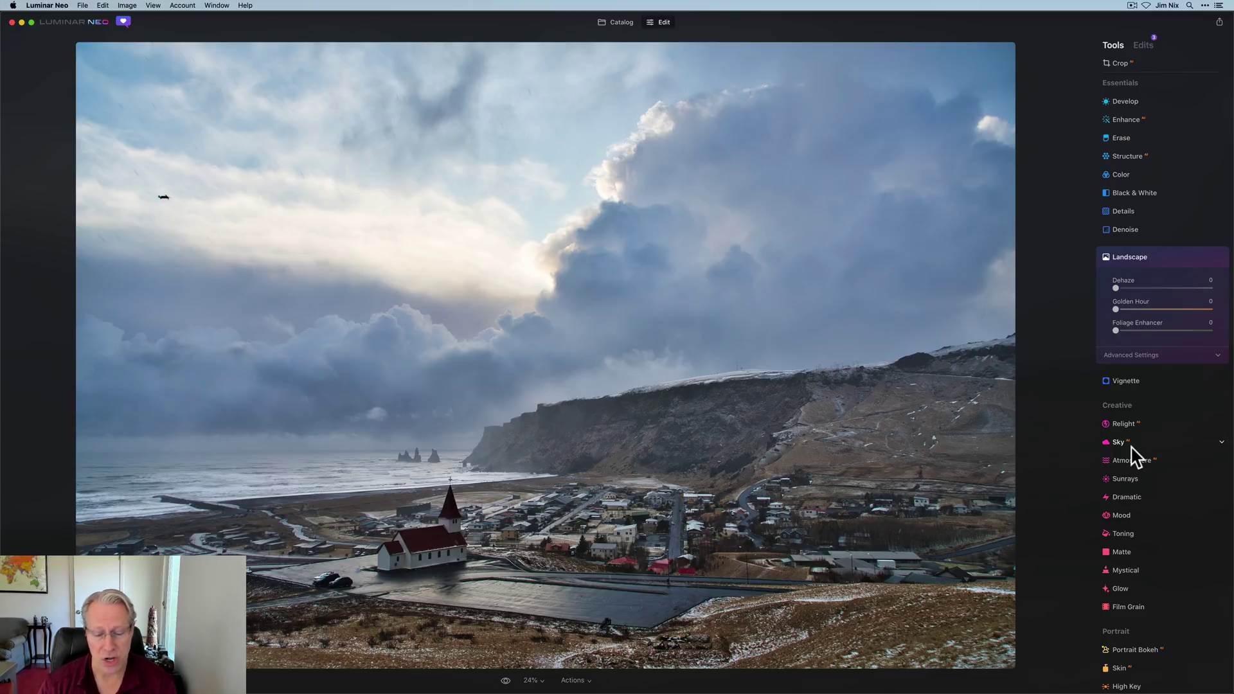
{"action": "left_click", "coordinate": [1160, 310]}
{"action": "left_click", "coordinate": [1158, 309]}
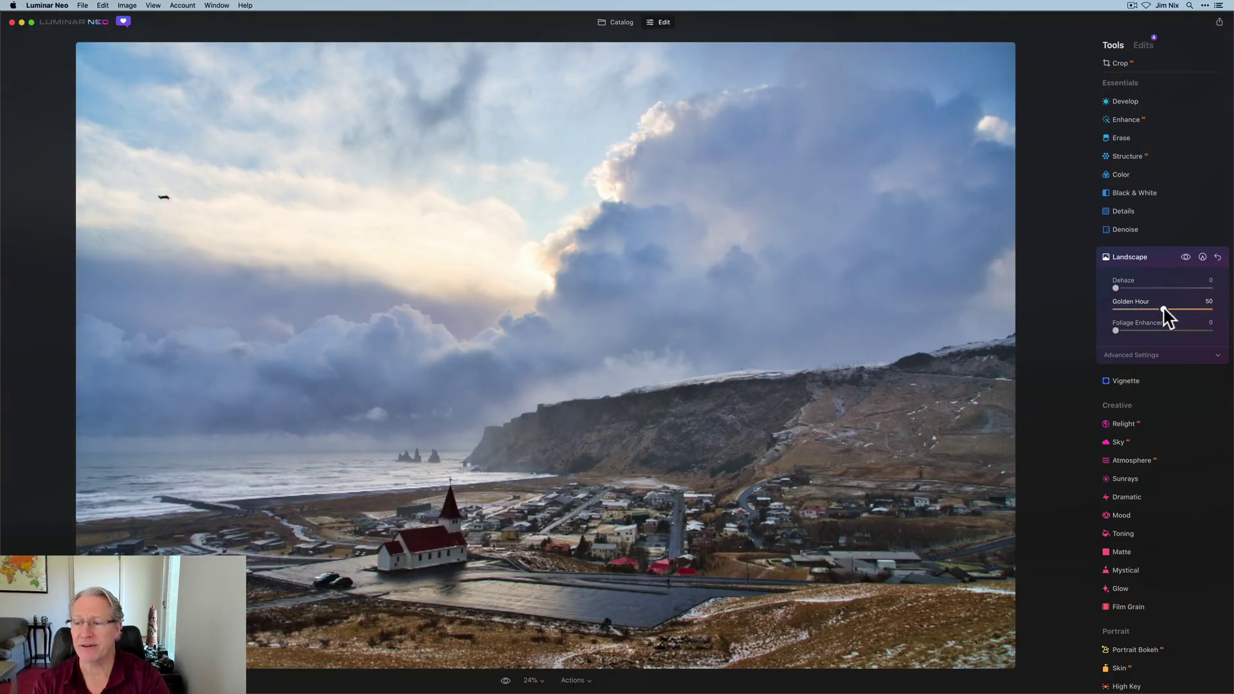
Paint a Landscape mask over the central clouds with a 244 brush
{"action": "left_click", "coordinate": [1203, 257]}
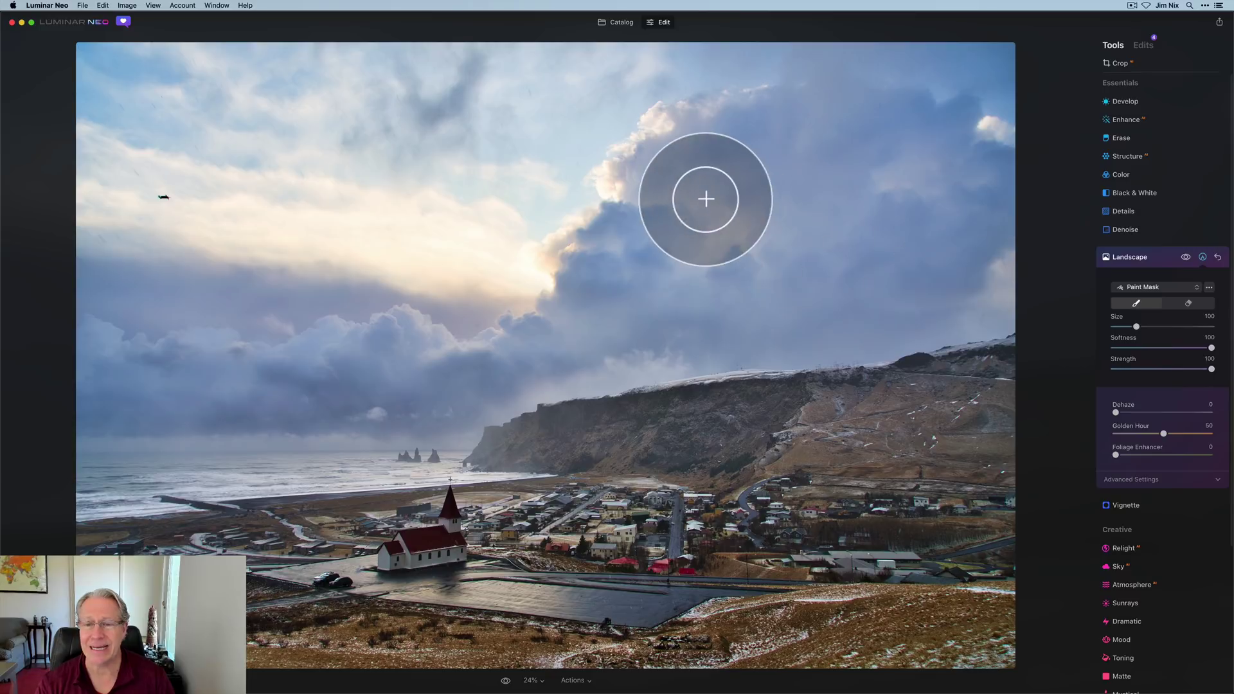
{"action": "key", "text": "bracketright"}
{"action": "key", "text": "bracketright"}
{"action": "key", "text": "bracketright"}
{"action": "key", "text": "bracketright"}
{"action": "key", "text": "bracketright"}
{"action": "key", "text": "bracketright"}
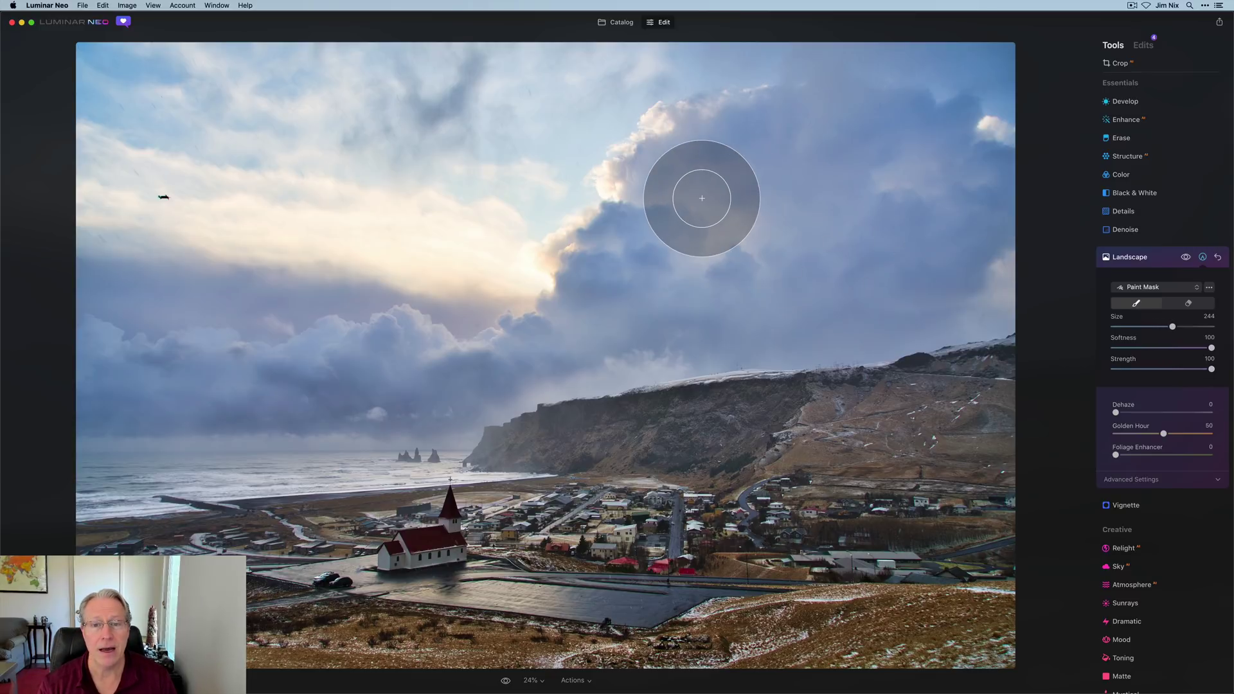
{"action": "mouse_move", "coordinate": [620, 129]}
{"action": "left_mouse_down"}
{"action": "mouse_move", "coordinate": [672, 168]}
{"action": "mouse_move", "coordinate": [598, 226]}
{"action": "mouse_move", "coordinate": [429, 293]}
{"action": "mouse_move", "coordinate": [116, 206]}
{"action": "mouse_move", "coordinate": [422, 212]}
{"action": "mouse_move", "coordinate": [362, 121]}
{"action": "mouse_move", "coordinate": [551, 61]}
{"action": "mouse_move", "coordinate": [573, 124]}
{"action": "mouse_move", "coordinate": [631, 160]}
{"action": "mouse_move", "coordinate": [675, 234]}
{"action": "mouse_move", "coordinate": [220, 242]}
{"action": "mouse_move", "coordinate": [137, 152]}
{"action": "mouse_move", "coordinate": [215, 55]}
{"action": "mouse_move", "coordinate": [247, 141]}
{"action": "mouse_move", "coordinate": [543, 281]}
{"action": "mouse_move", "coordinate": [411, 273]}
{"action": "mouse_move", "coordinate": [647, 227]}
{"action": "left_mouse_up"}
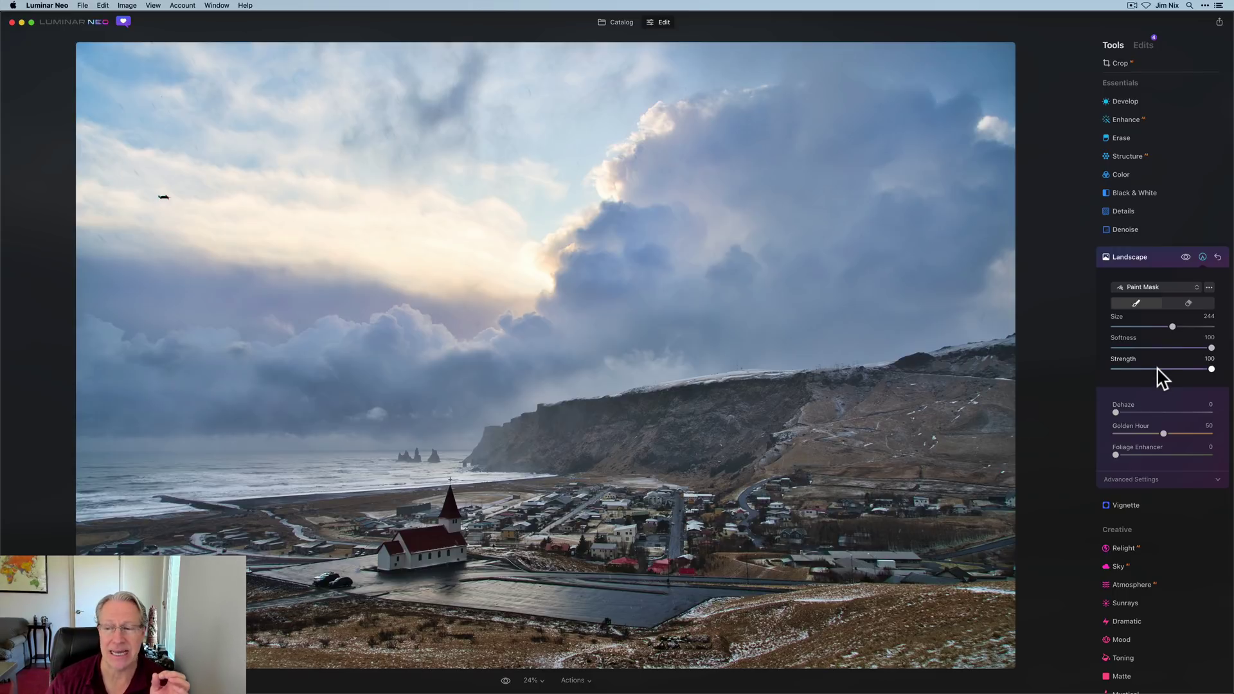
Paint the right hillside into the mask at strength 50 with a 172 brush
{"action": "left_click", "coordinate": [1161, 369]}
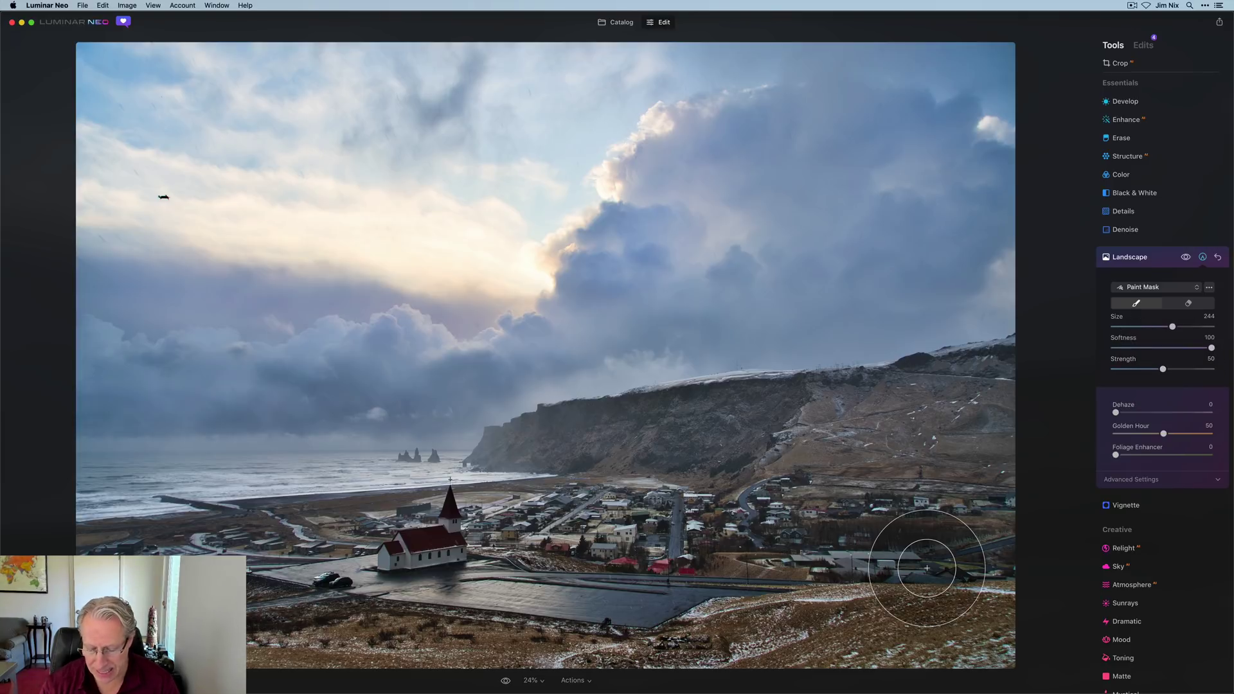
{"action": "key", "text": "bracketleft"}
{"action": "key", "text": "bracketleft"}
{"action": "key", "text": "bracketleft"}
{"action": "mouse_move", "coordinate": [799, 460]}
{"action": "left_mouse_down"}
{"action": "mouse_move", "coordinate": [897, 454]}
{"action": "mouse_move", "coordinate": [854, 432]}
{"action": "mouse_move", "coordinate": [853, 413]}
{"action": "mouse_move", "coordinate": [974, 385]}
{"action": "mouse_move", "coordinate": [986, 406]}
{"action": "mouse_move", "coordinate": [962, 447]}
{"action": "mouse_move", "coordinate": [929, 461]}
{"action": "mouse_move", "coordinate": [992, 522]}
{"action": "mouse_move", "coordinate": [890, 534]}
{"action": "mouse_move", "coordinate": [786, 526]}
{"action": "mouse_move", "coordinate": [834, 580]}
{"action": "mouse_move", "coordinate": [651, 536]}
{"action": "mouse_move", "coordinate": [931, 621]}
{"action": "mouse_move", "coordinate": [582, 669]}
{"action": "mouse_move", "coordinate": [446, 621]}
{"action": "mouse_move", "coordinate": [454, 632]}
{"action": "mouse_move", "coordinate": [306, 626]}
{"action": "mouse_move", "coordinate": [276, 666]}
{"action": "left_mouse_up"}
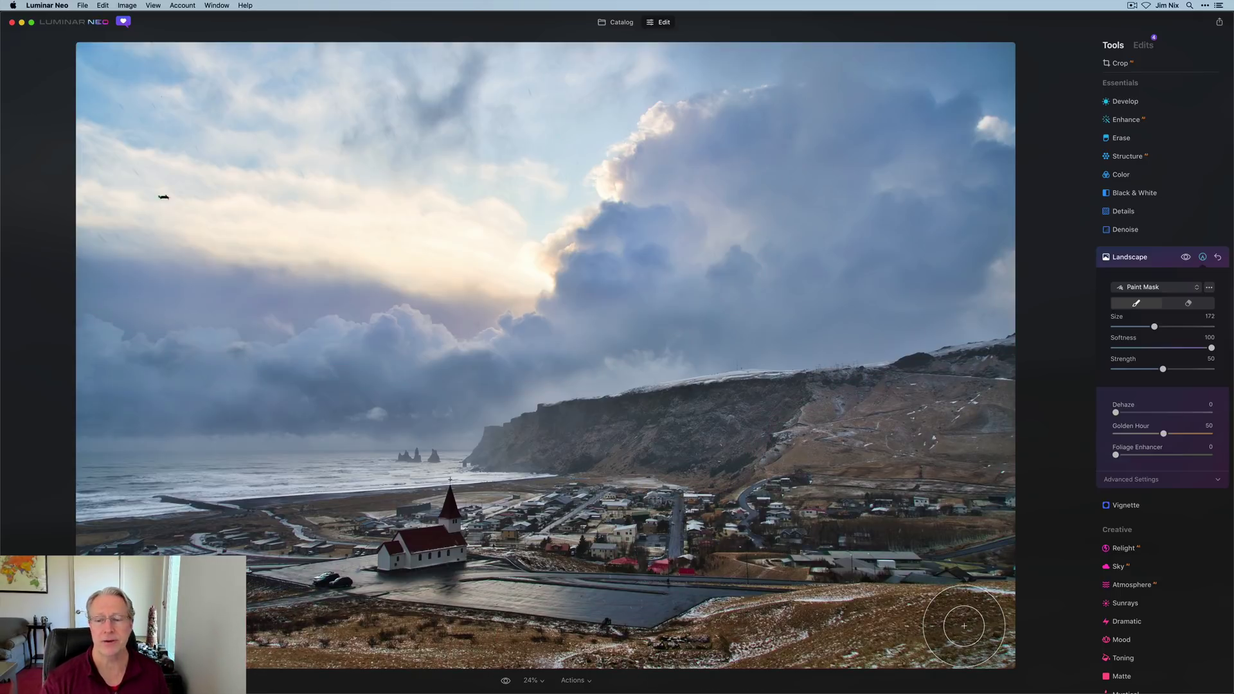
Lower Golden Hour to 43, compare with the effect off, and collapse Landscape
{"action": "left_click_drag", "start_coordinate": [1162, 435], "coordinate": [1157, 436]}
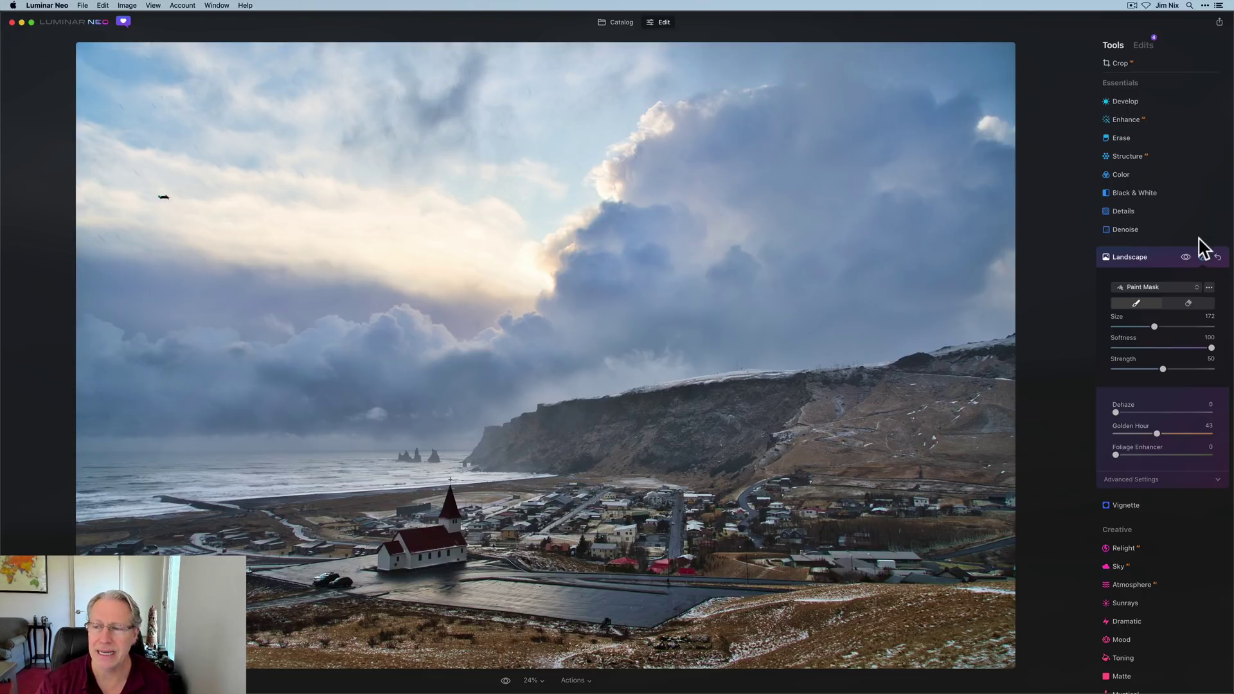
{"action": "left_click", "coordinate": [1186, 257]}
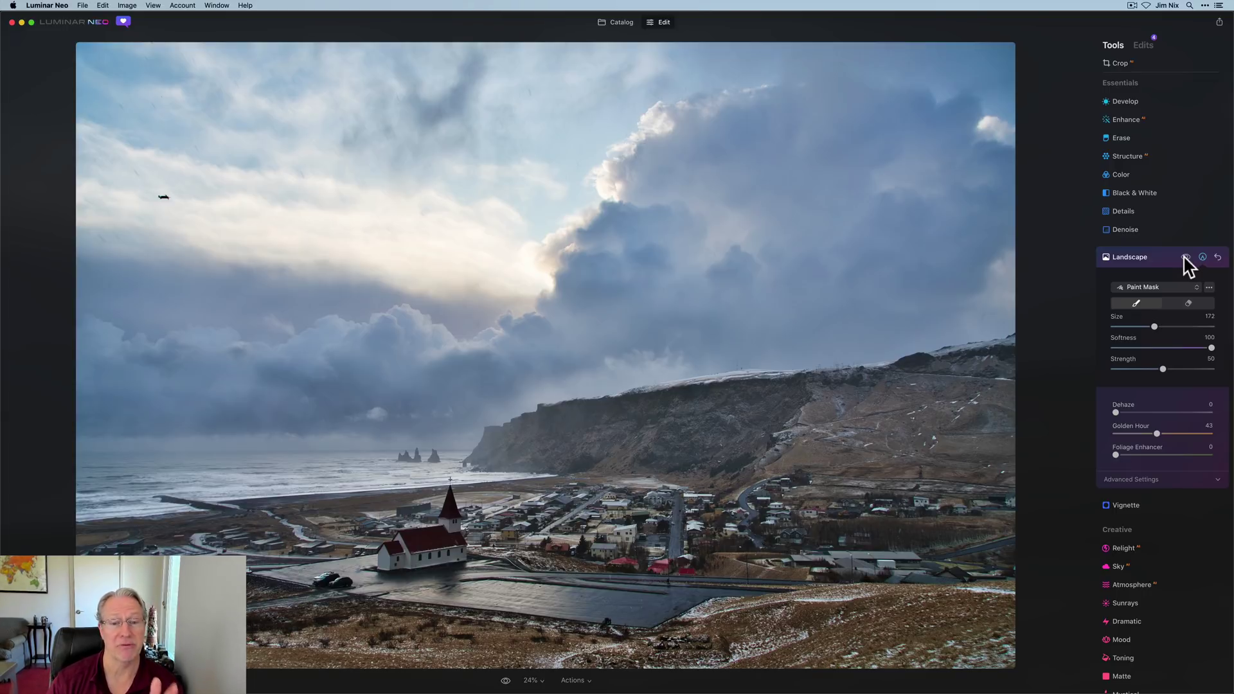
{"action": "left_click", "coordinate": [1185, 257]}
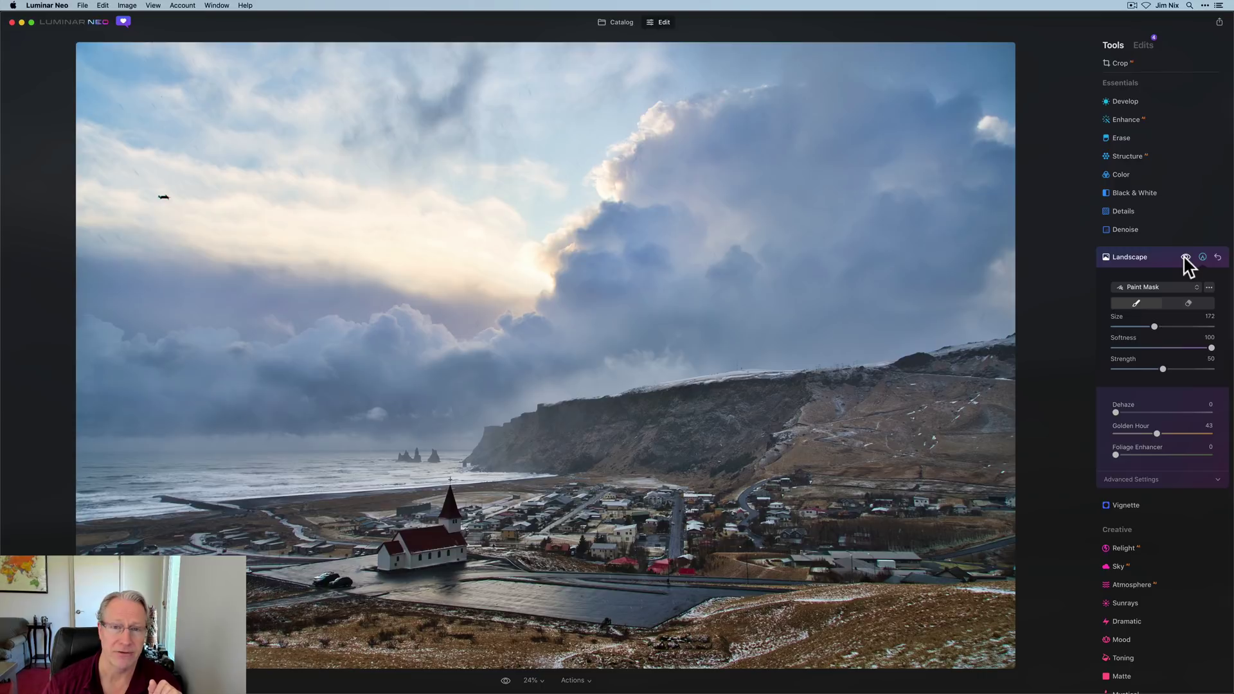
{"action": "left_click", "coordinate": [1180, 261]}
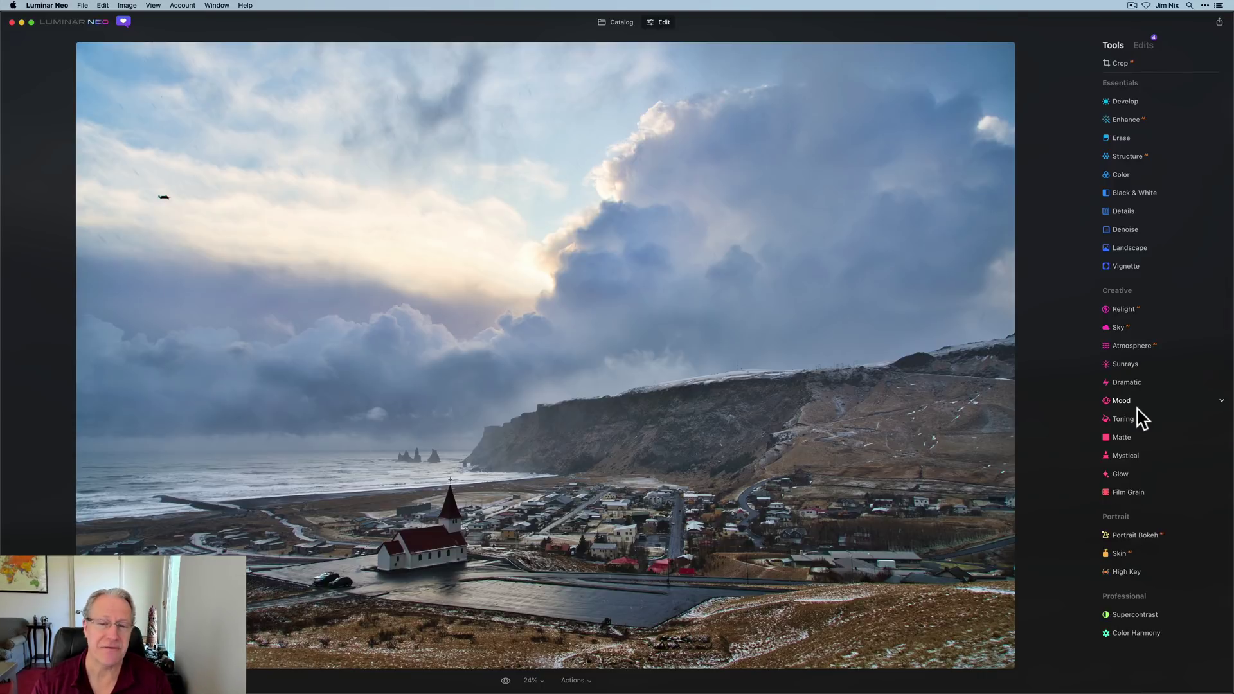
Apply Mystical with Amount 25 and Shadows 40, toggling it off and on to compare
{"action": "left_click", "coordinate": [1133, 456]}
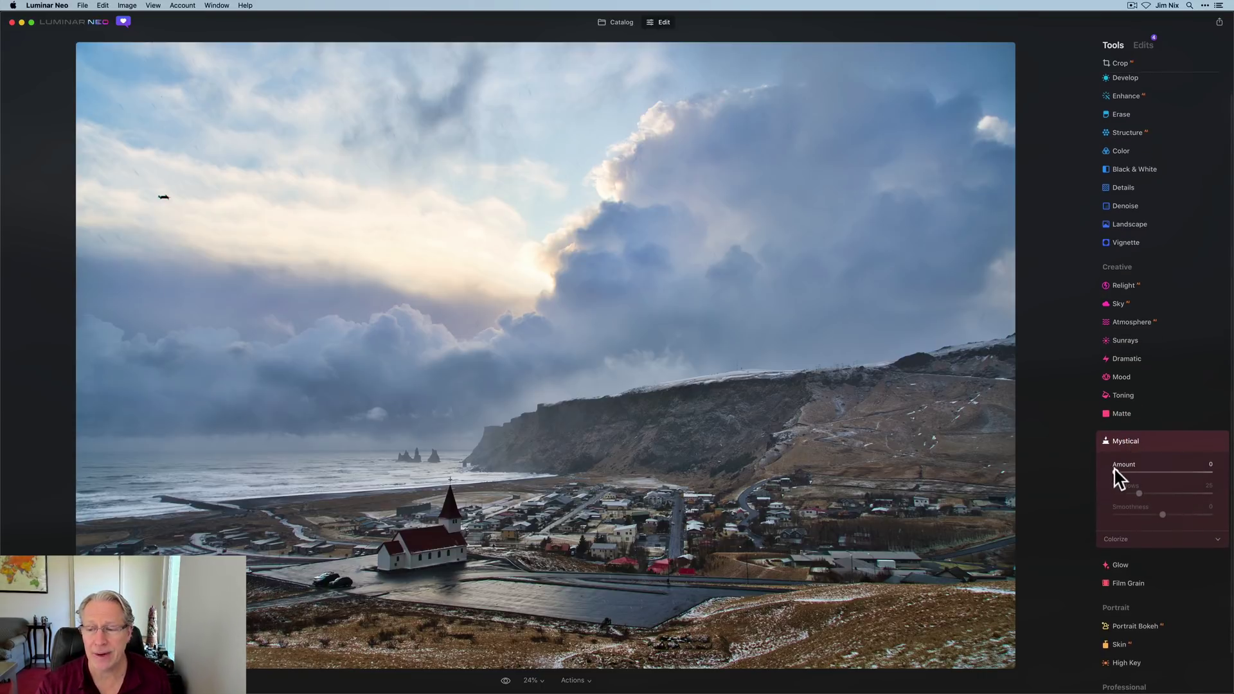
{"action": "left_click_drag", "start_coordinate": [1116, 472], "coordinate": [1135, 473]}
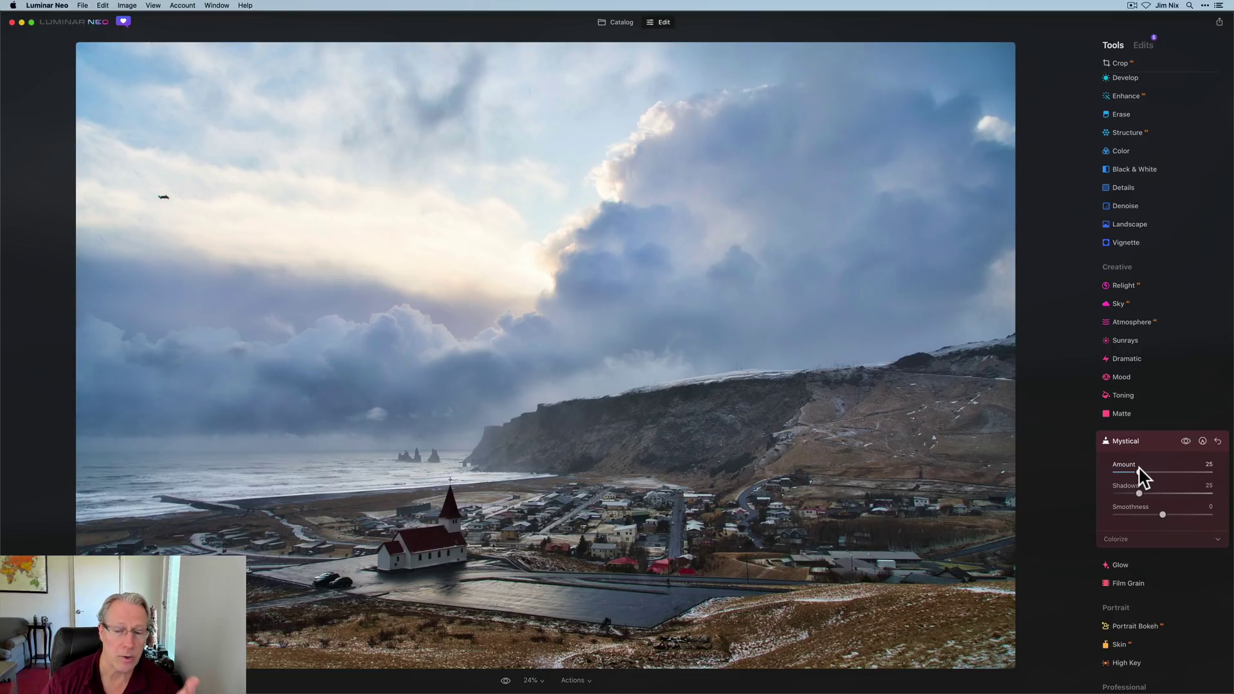
{"action": "left_click_drag", "start_coordinate": [1139, 494], "coordinate": [1155, 494]}
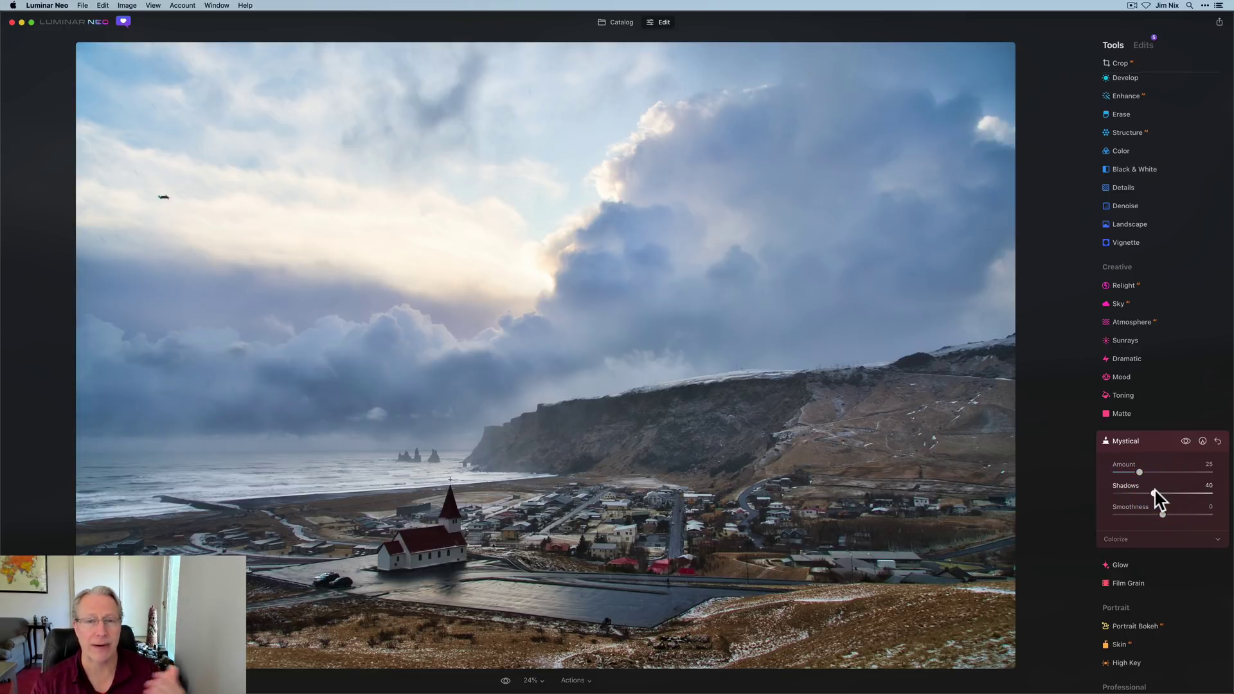
{"action": "left_click", "coordinate": [1186, 442]}
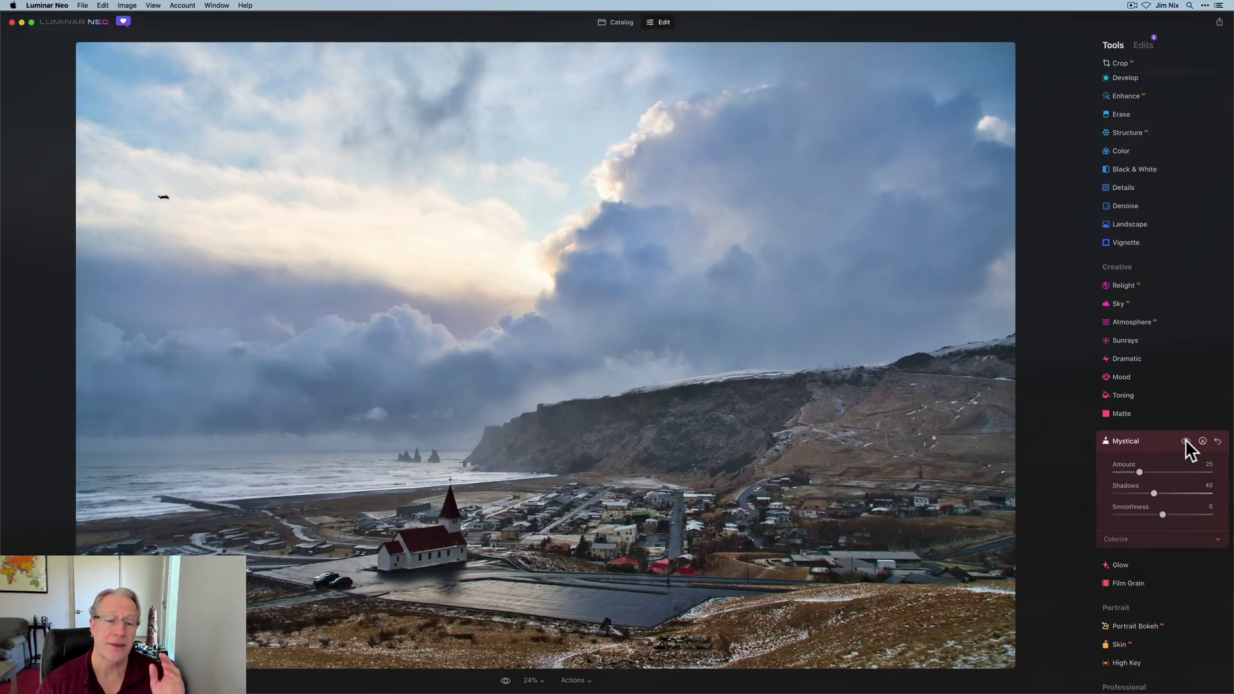
{"action": "left_click", "coordinate": [1187, 443]}
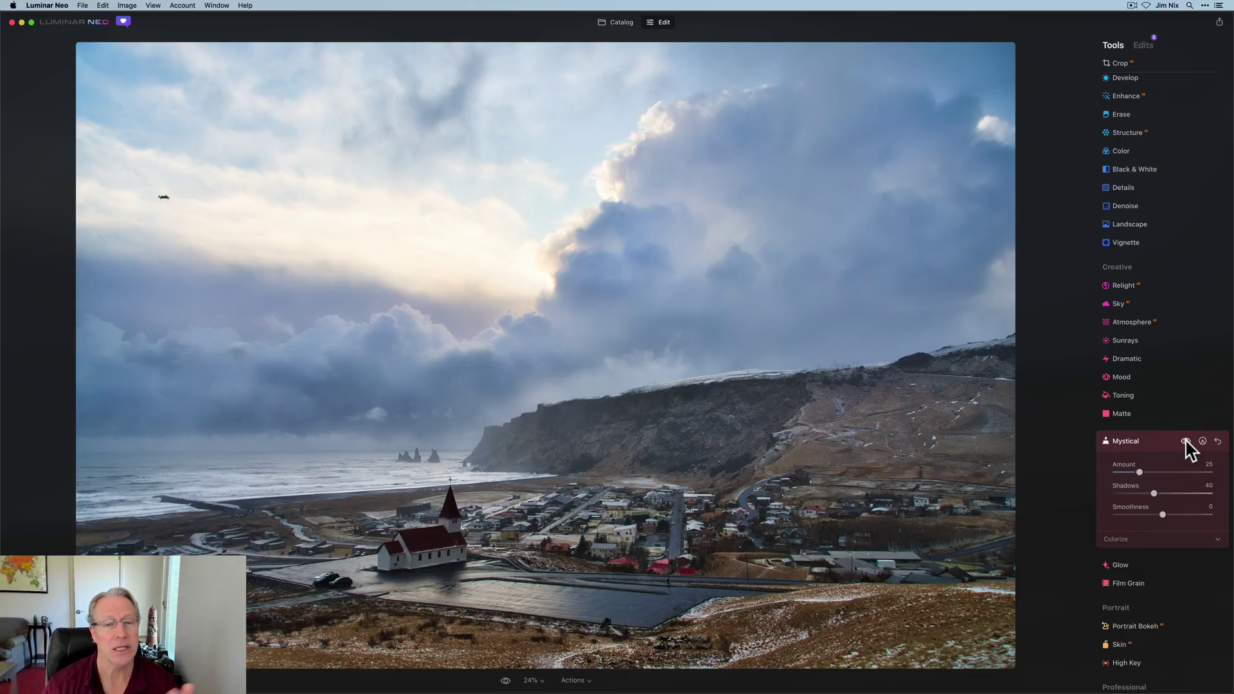
{"action": "left_click", "coordinate": [1186, 442]}
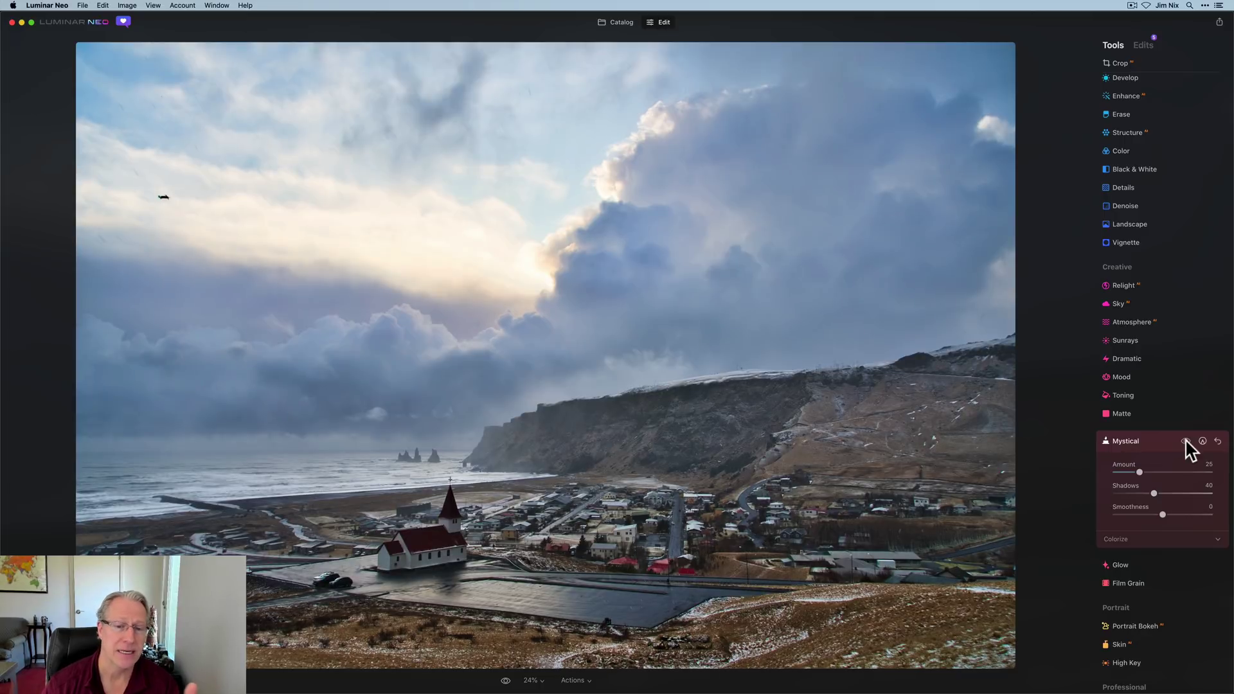
{"action": "left_click", "coordinate": [1186, 442]}
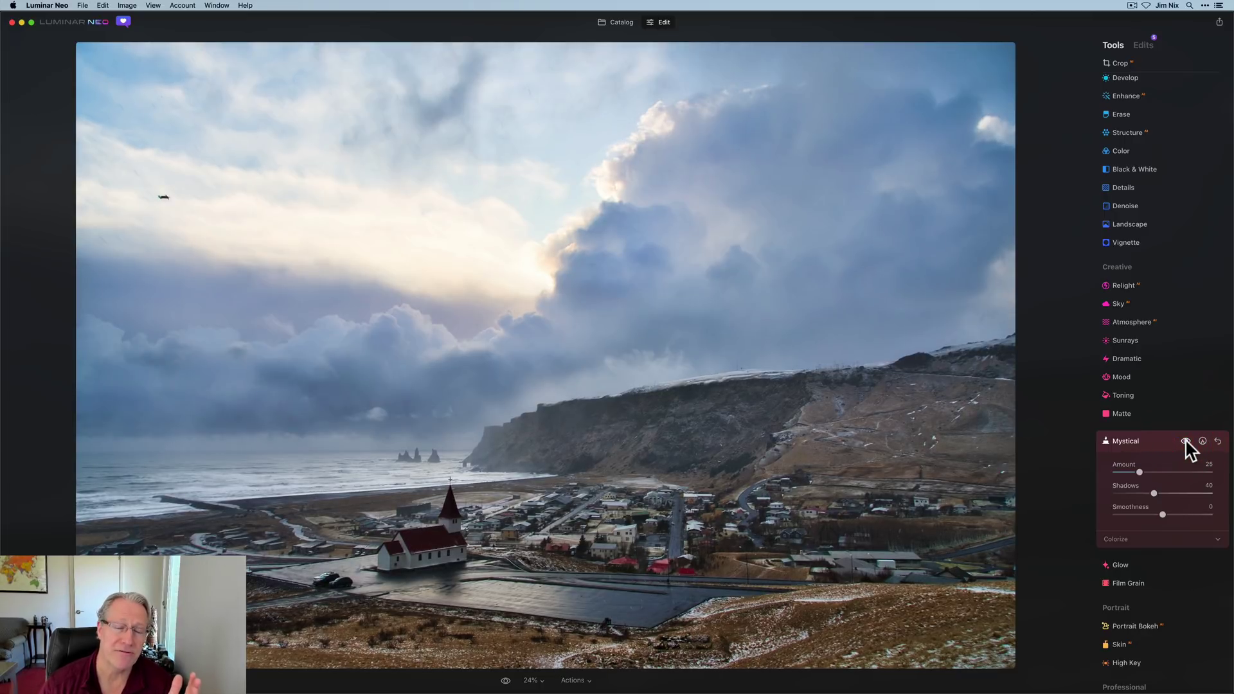
Erase the Mystical effect around the church with a paint mask, compare, and collapse the tool
{"action": "left_click", "coordinate": [1201, 441]}
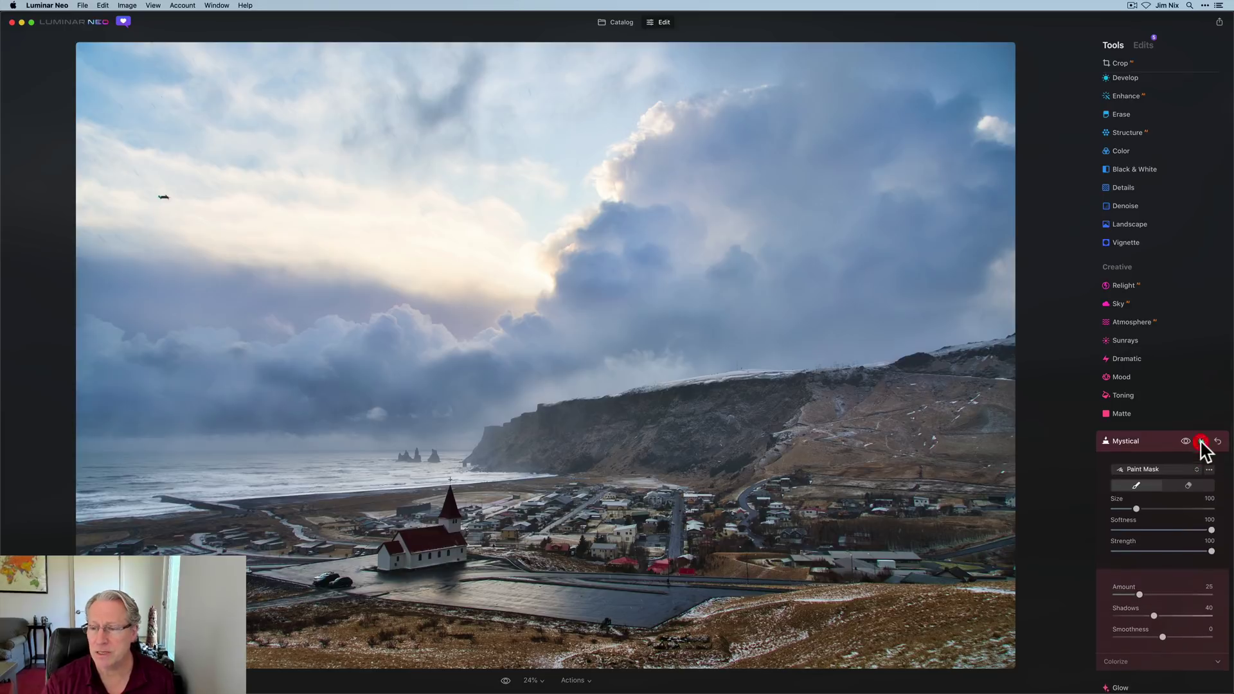
{"action": "left_click", "coordinate": [1180, 489]}
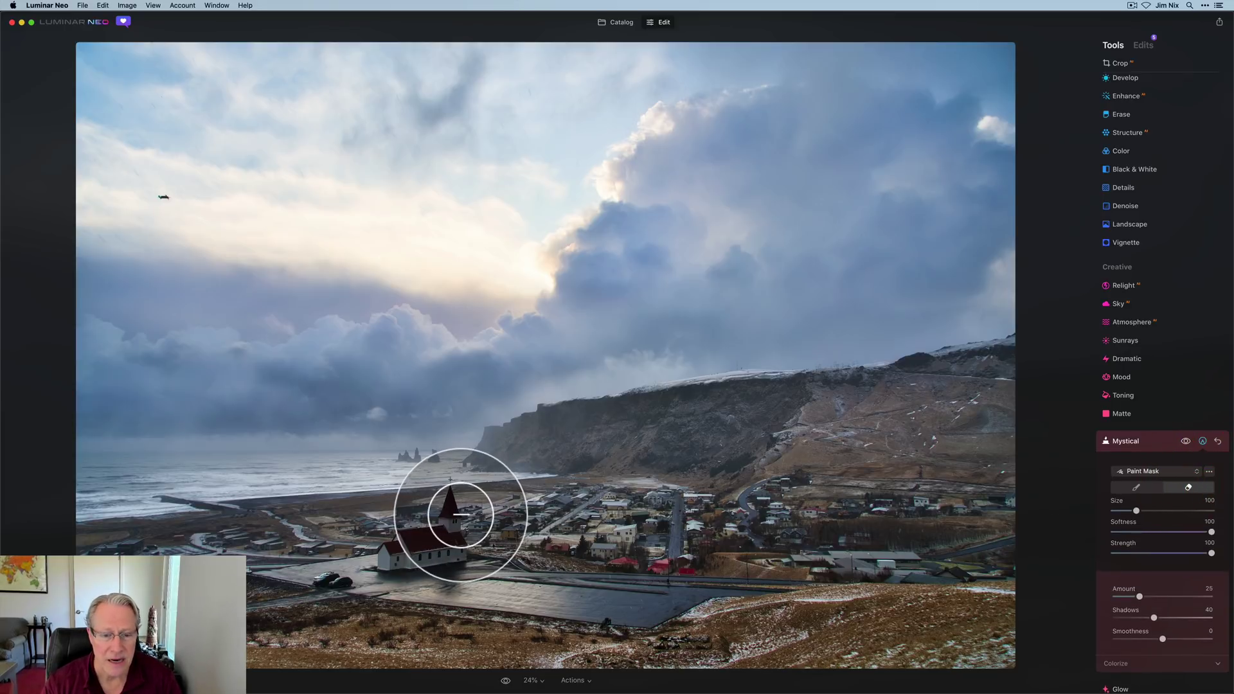
{"action": "mouse_move", "coordinate": [464, 513]}
{"action": "left_mouse_down"}
{"action": "mouse_move", "coordinate": [444, 529]}
{"action": "mouse_move", "coordinate": [407, 536]}
{"action": "mouse_move", "coordinate": [458, 539]}
{"action": "mouse_move", "coordinate": [389, 549]}
{"action": "mouse_move", "coordinate": [440, 554]}
{"action": "mouse_move", "coordinate": [471, 535]}
{"action": "mouse_move", "coordinate": [455, 505]}
{"action": "mouse_move", "coordinate": [418, 512]}
{"action": "mouse_move", "coordinate": [380, 551]}
{"action": "mouse_move", "coordinate": [425, 557]}
{"action": "mouse_move", "coordinate": [484, 537]}
{"action": "mouse_move", "coordinate": [416, 509]}
{"action": "mouse_move", "coordinate": [390, 519]}
{"action": "mouse_move", "coordinate": [421, 547]}
{"action": "mouse_move", "coordinate": [388, 547]}
{"action": "mouse_move", "coordinate": [409, 560]}
{"action": "mouse_move", "coordinate": [476, 553]}
{"action": "mouse_move", "coordinate": [462, 562]}
{"action": "mouse_move", "coordinate": [396, 565]}
{"action": "mouse_move", "coordinate": [378, 540]}
{"action": "mouse_move", "coordinate": [412, 520]}
{"action": "mouse_move", "coordinate": [482, 516]}
{"action": "left_mouse_up"}
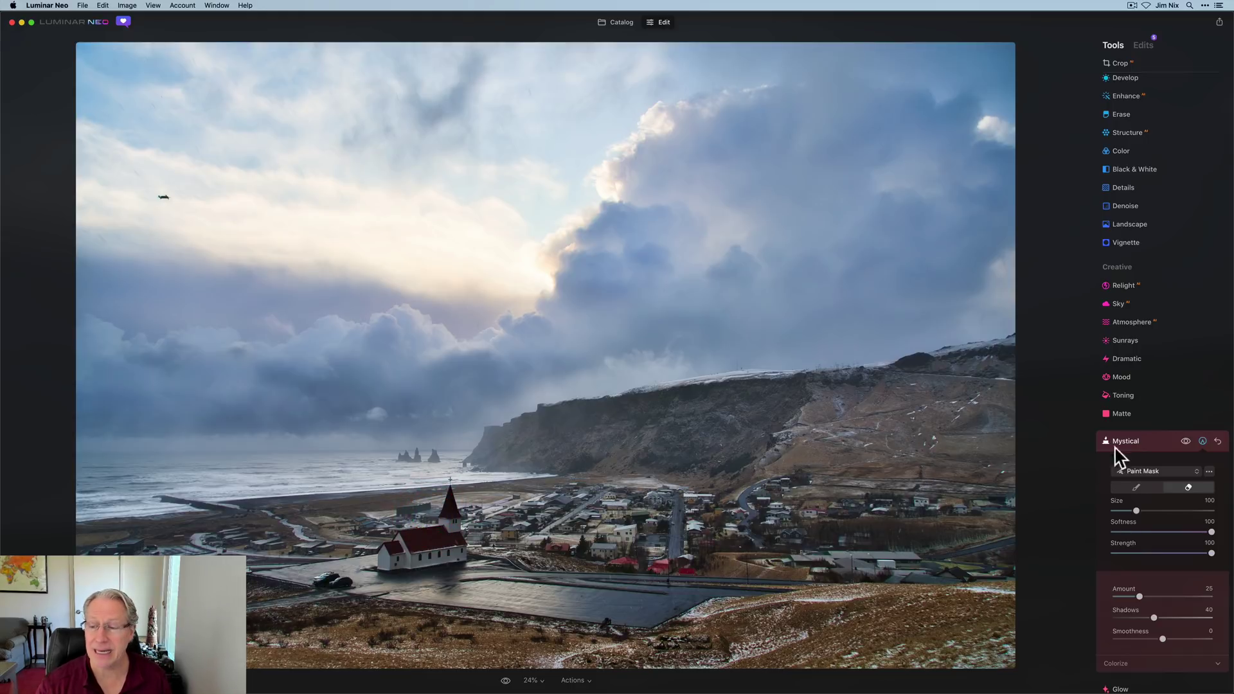
{"action": "left_click", "coordinate": [1186, 442]}
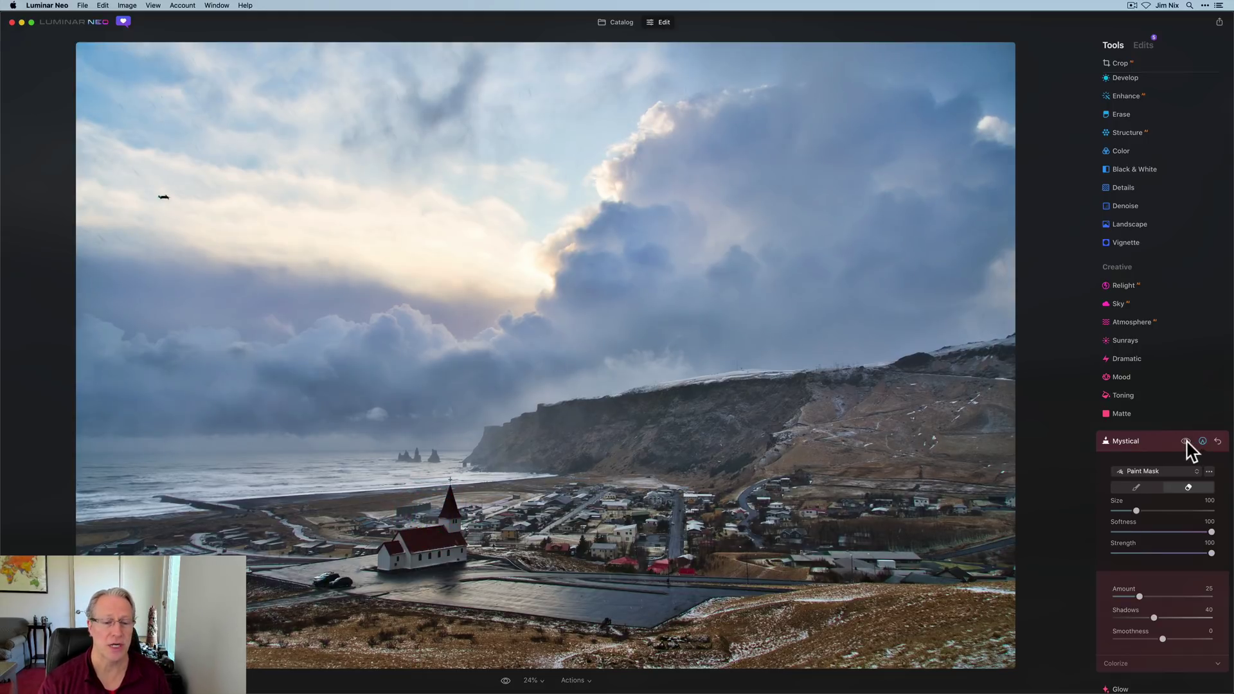
{"action": "left_click", "coordinate": [1186, 443]}
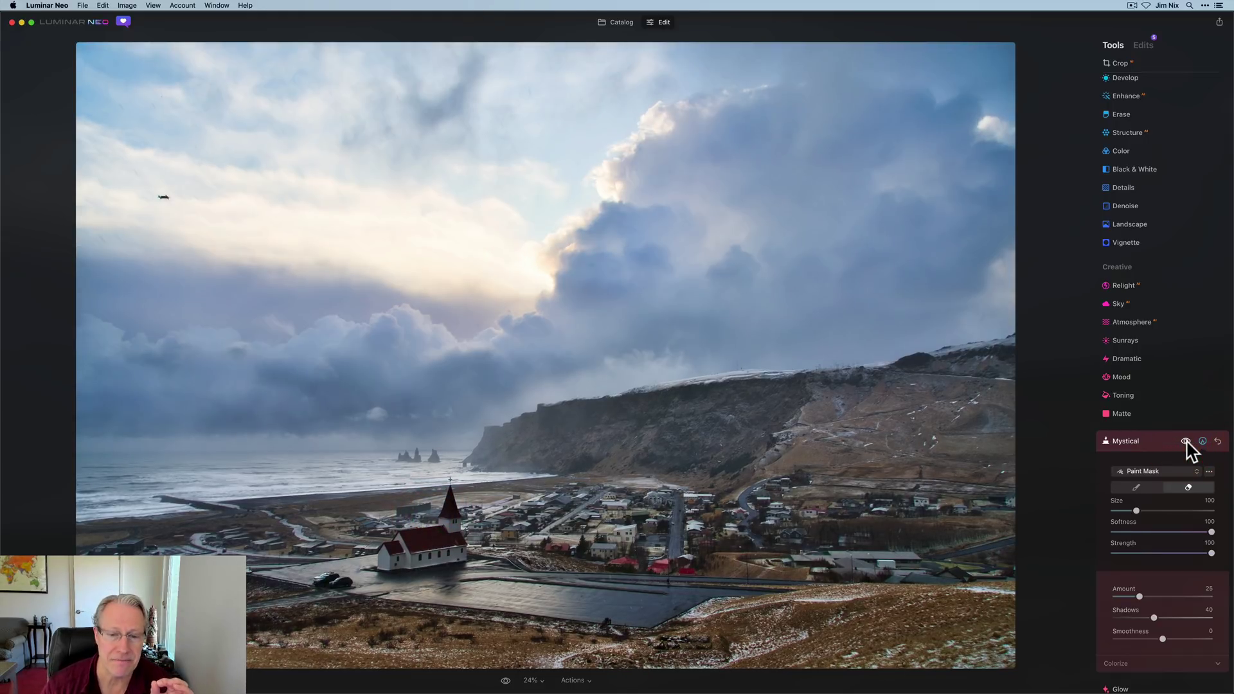
{"action": "left_click", "coordinate": [1187, 442]}
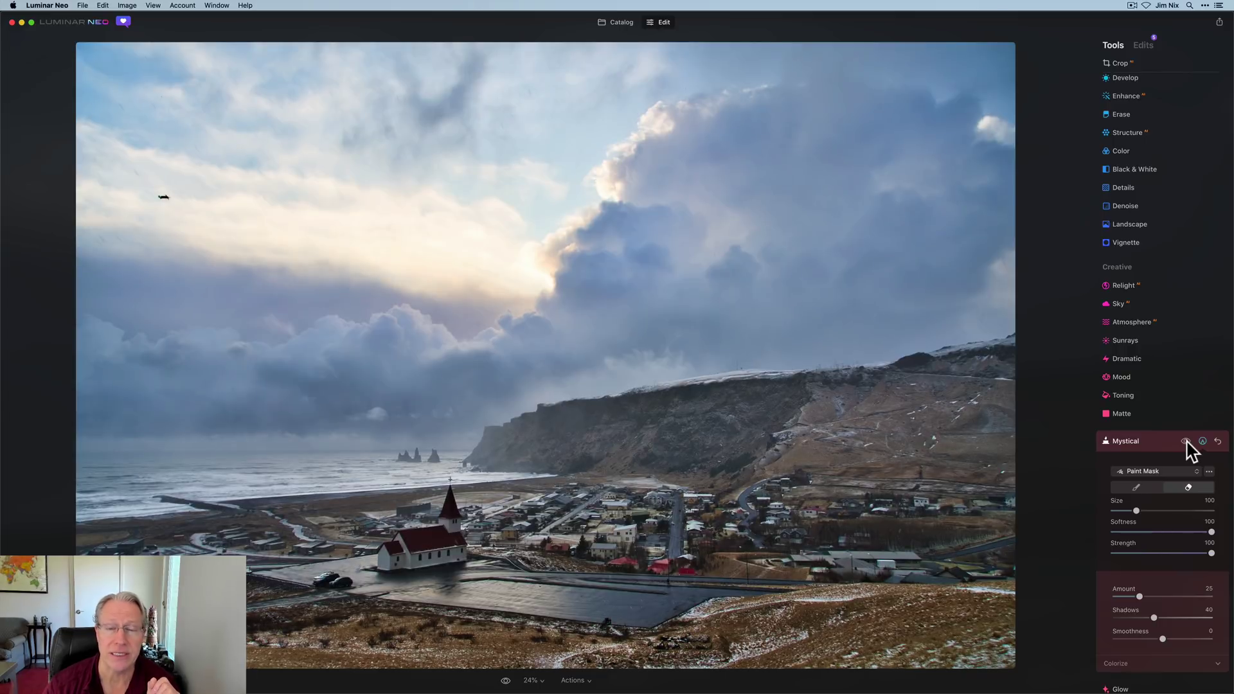
{"action": "left_click", "coordinate": [1186, 442]}
{"action": "left_click", "coordinate": [1163, 445]}
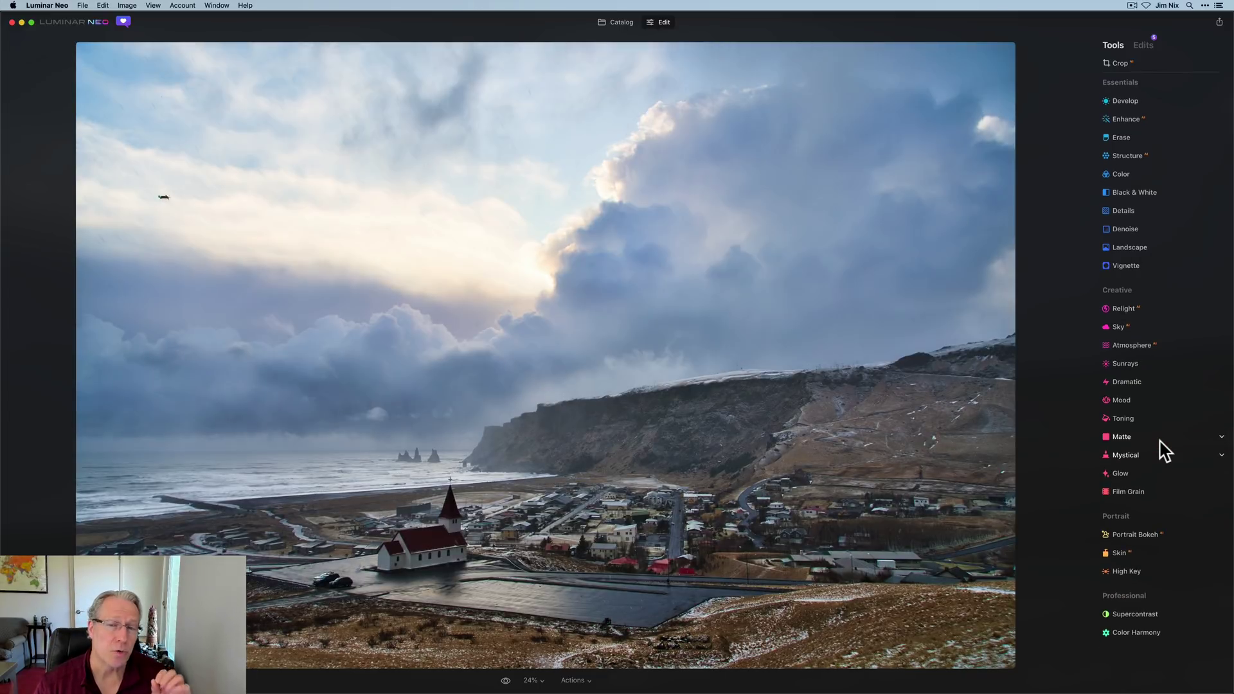
In Supercontrast, set Highlights Contrast 22, Midtones Contrast 31 and Shadows Contrast 32, then start on Highlights Balance
{"action": "left_click", "coordinate": [1150, 616]}
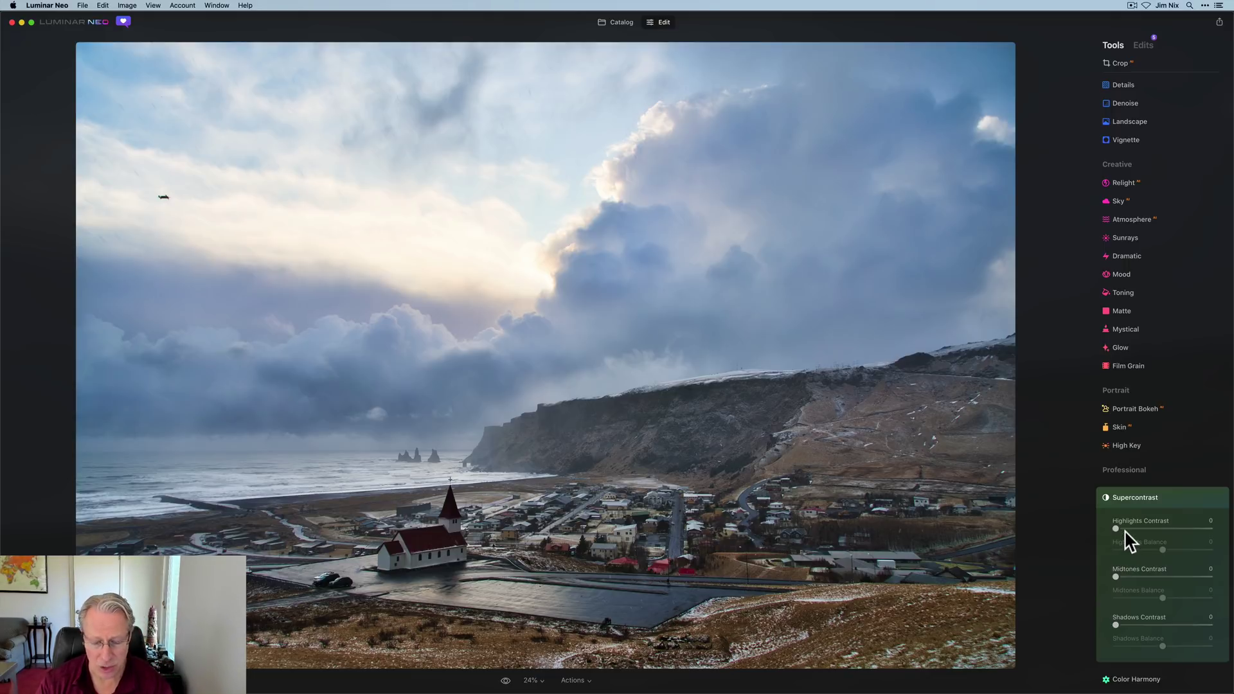
{"action": "left_click_drag", "start_coordinate": [1125, 533], "coordinate": [1135, 530]}
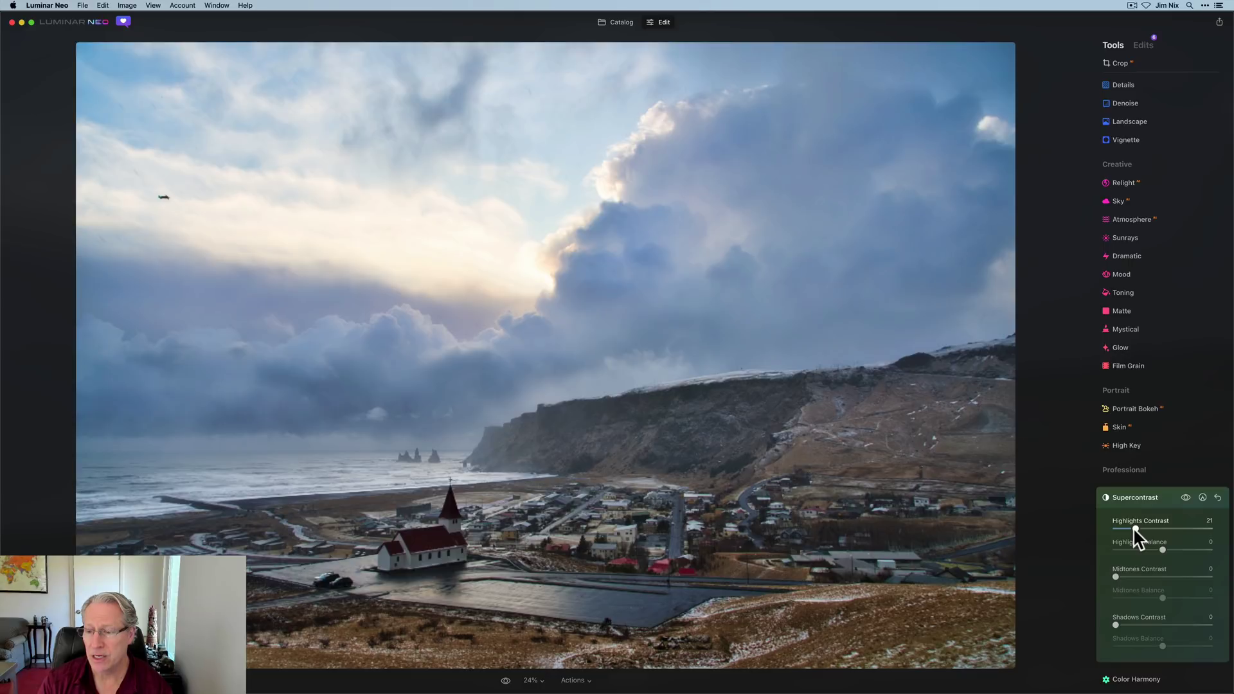
{"action": "left_click", "coordinate": [1136, 529]}
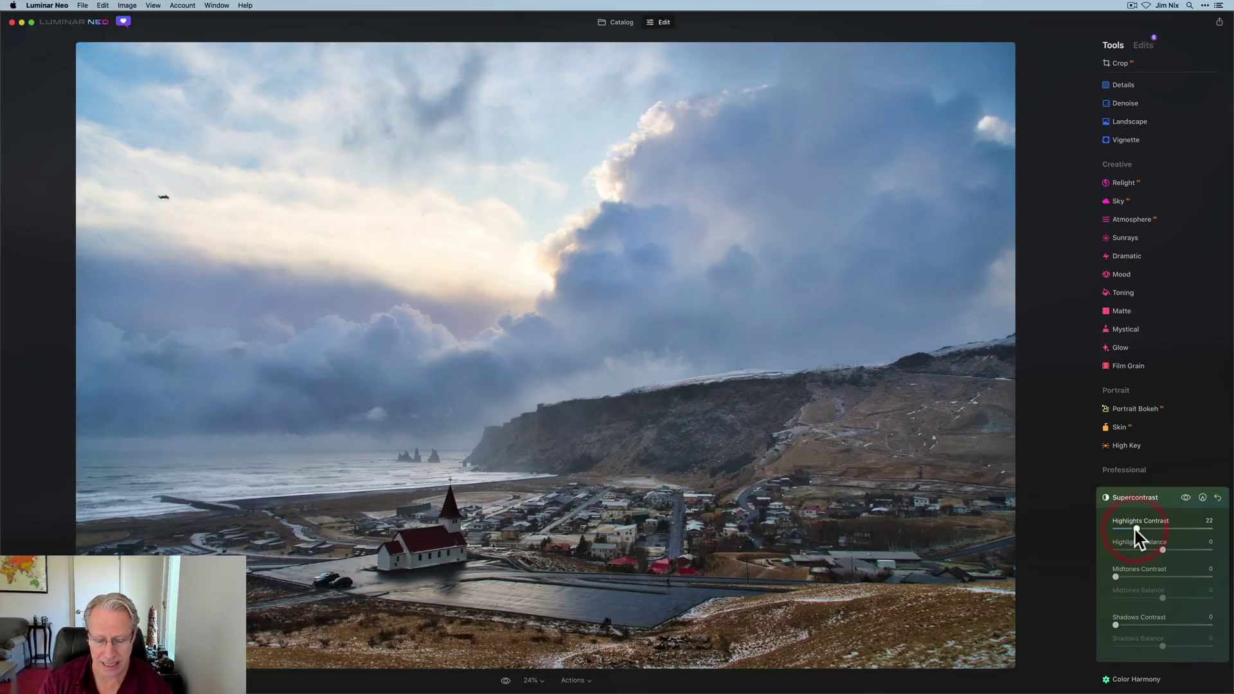
{"action": "left_click", "coordinate": [1139, 576]}
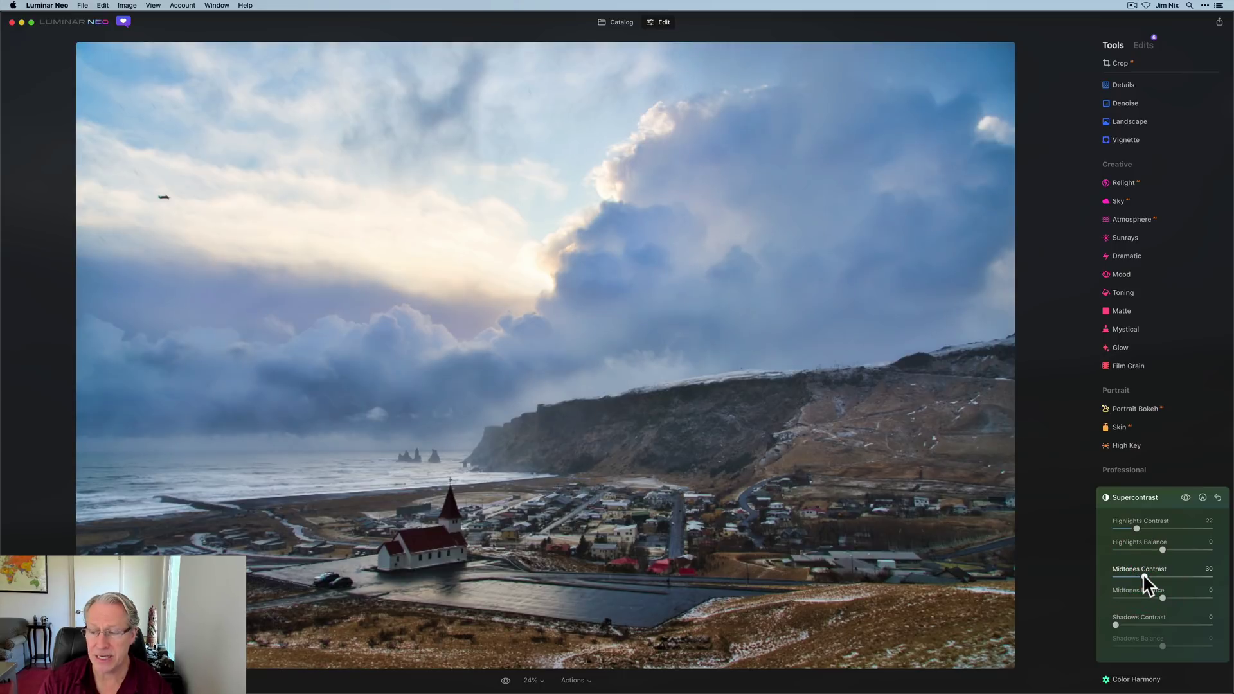
{"action": "left_click", "coordinate": [1144, 625]}
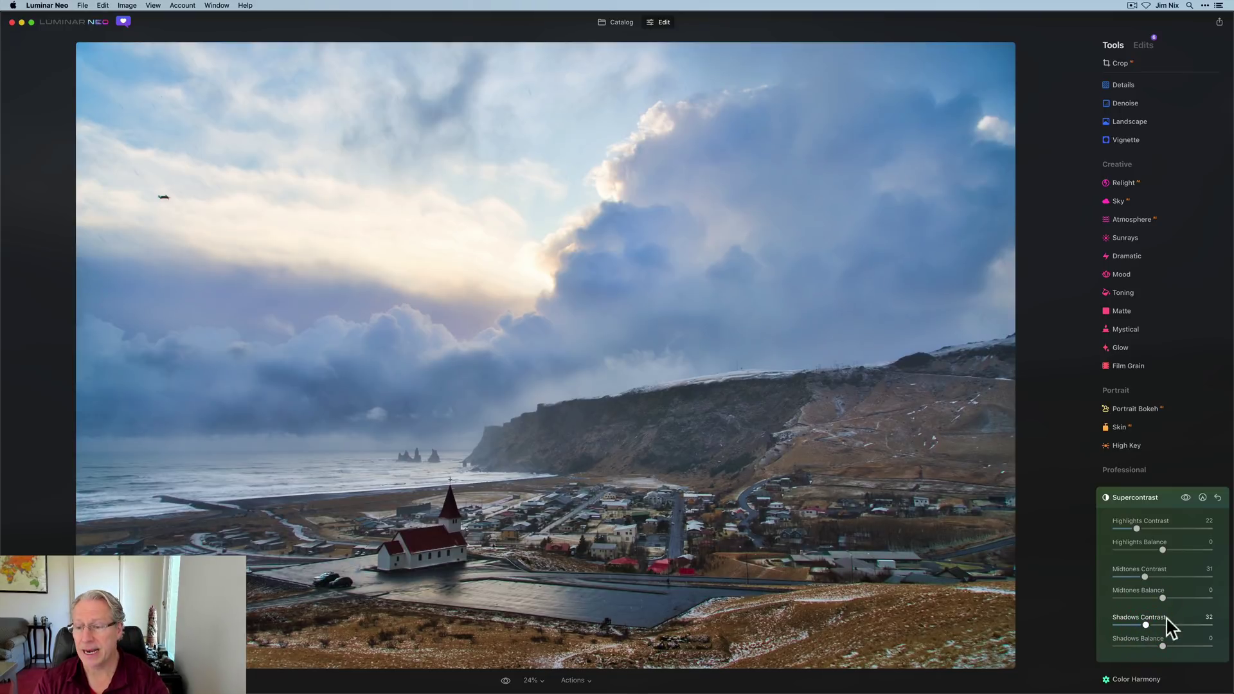
{"action": "left_click", "coordinate": [1166, 549]}
Set Supercontrast Highlights Balance to 73, Midtones Balance to -49 and Shadows Balance to -43
{"action": "left_click_drag", "start_coordinate": [1164, 550], "coordinate": [1186, 550]}
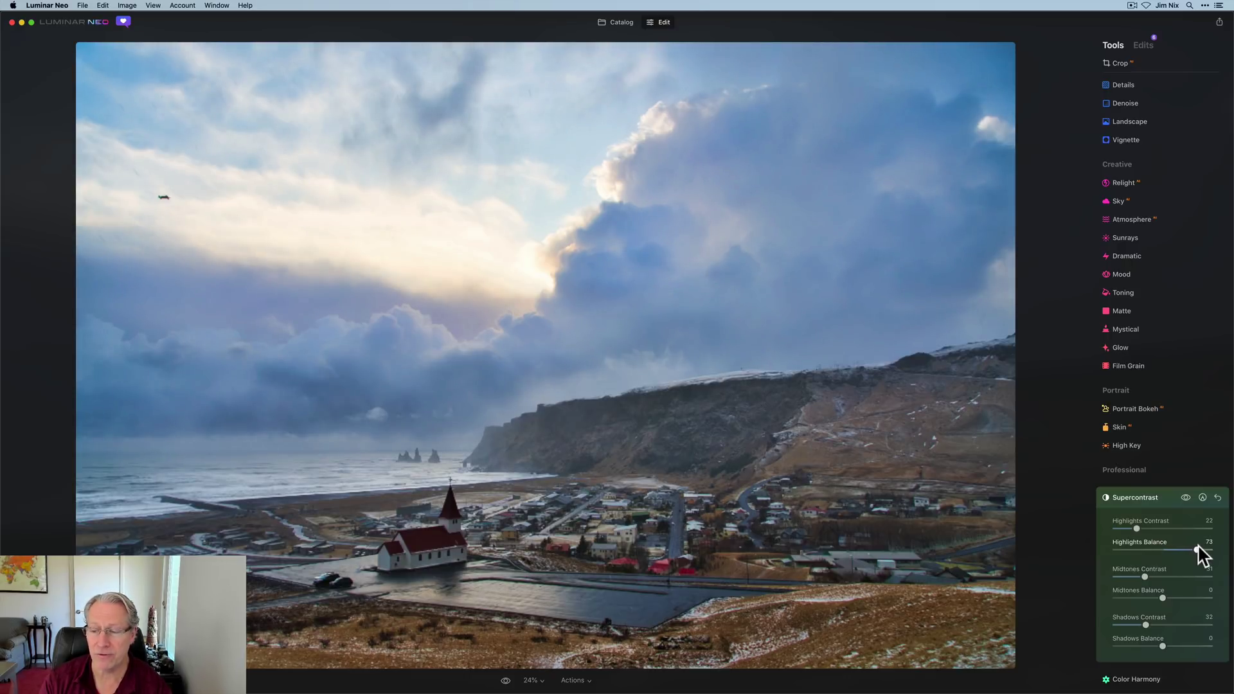
{"action": "left_click", "coordinate": [1137, 596]}
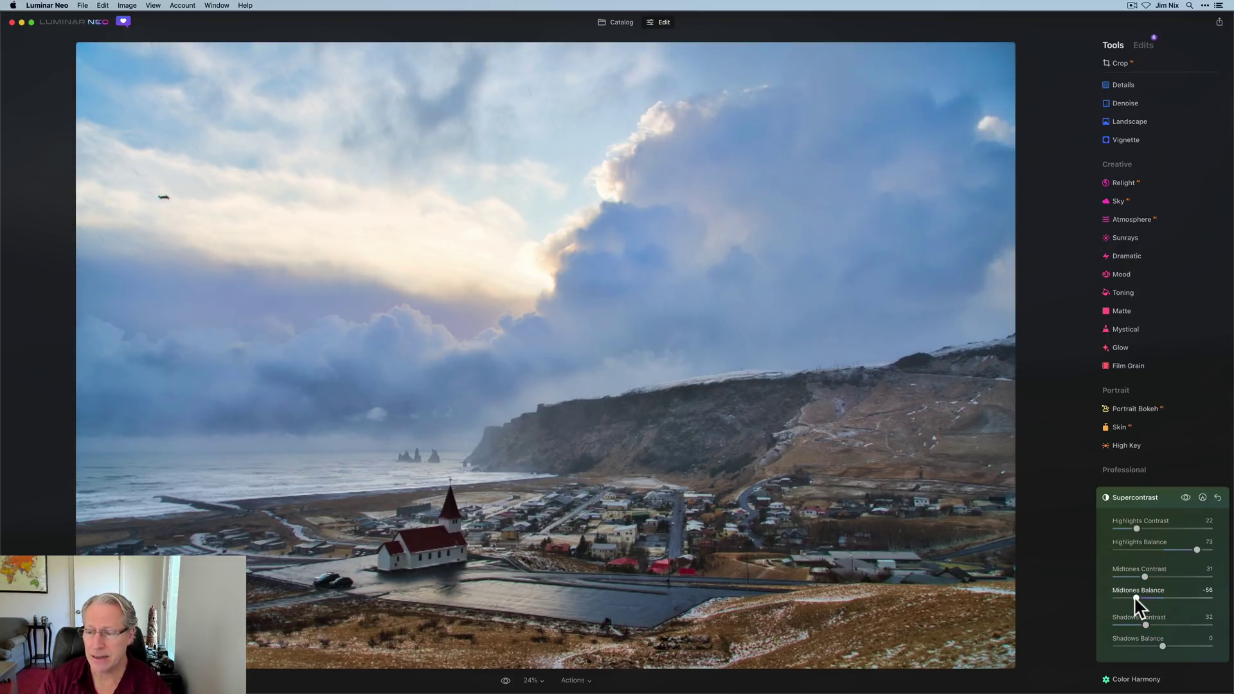
{"action": "left_click_drag", "start_coordinate": [1136, 597], "coordinate": [1139, 598]}
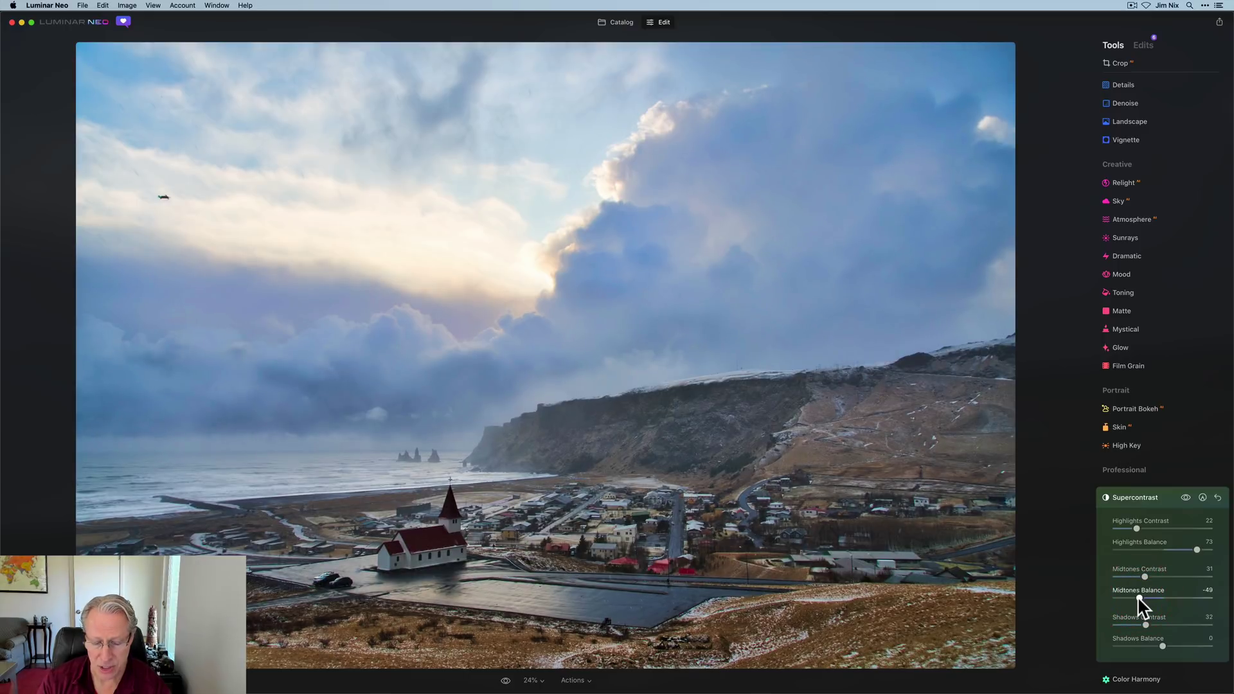
{"action": "left_click", "coordinate": [1151, 646]}
{"action": "left_click_drag", "start_coordinate": [1151, 646], "coordinate": [1143, 648]}
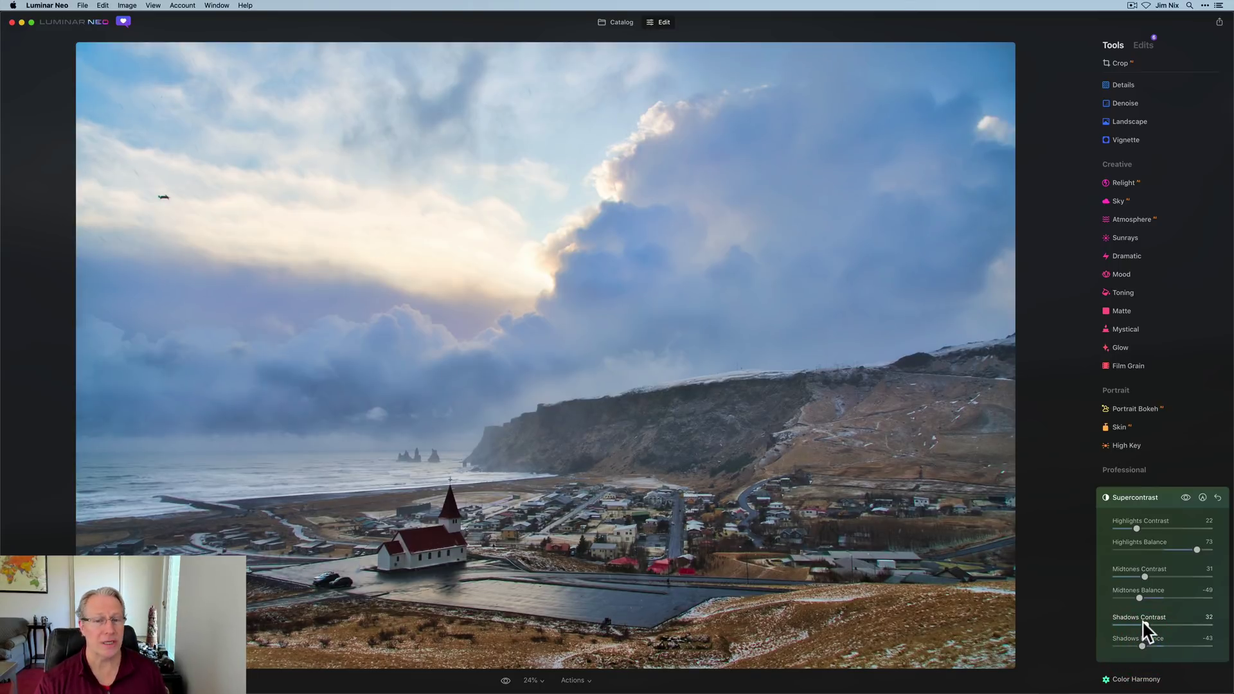
Toggle Supercontrast off and on repeatedly to compare, leaving it active
{"action": "left_click", "coordinate": [1185, 497]}
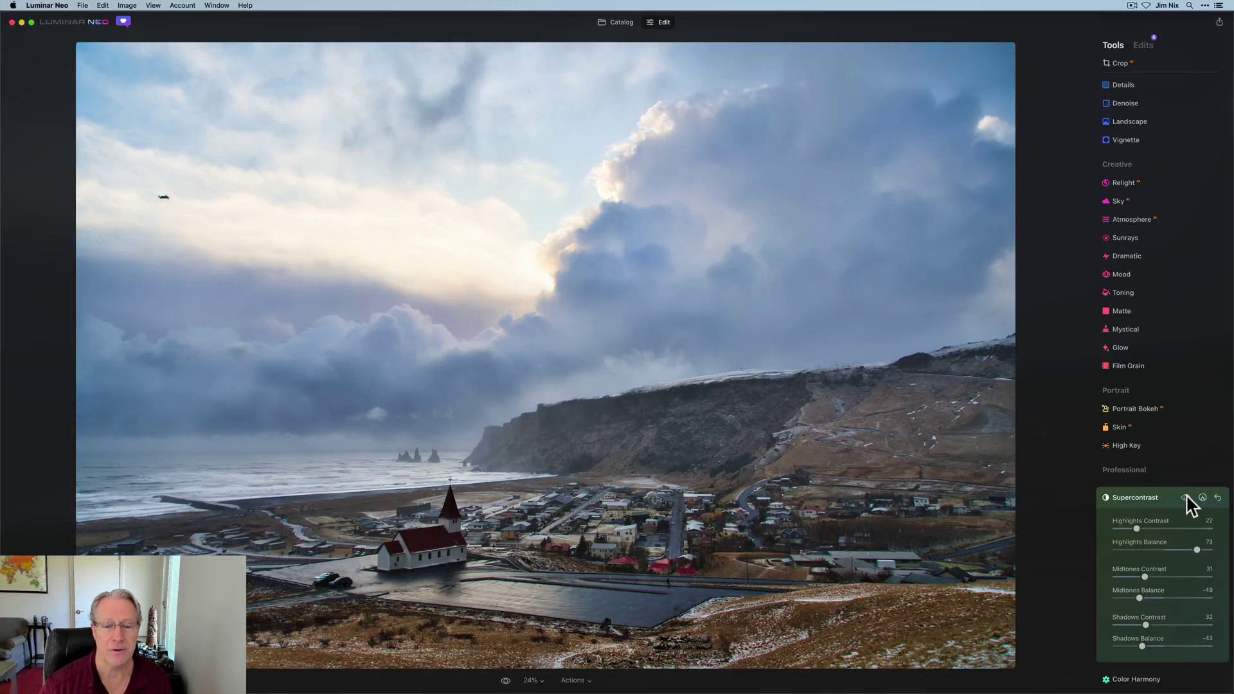
{"action": "left_click", "coordinate": [1185, 497]}
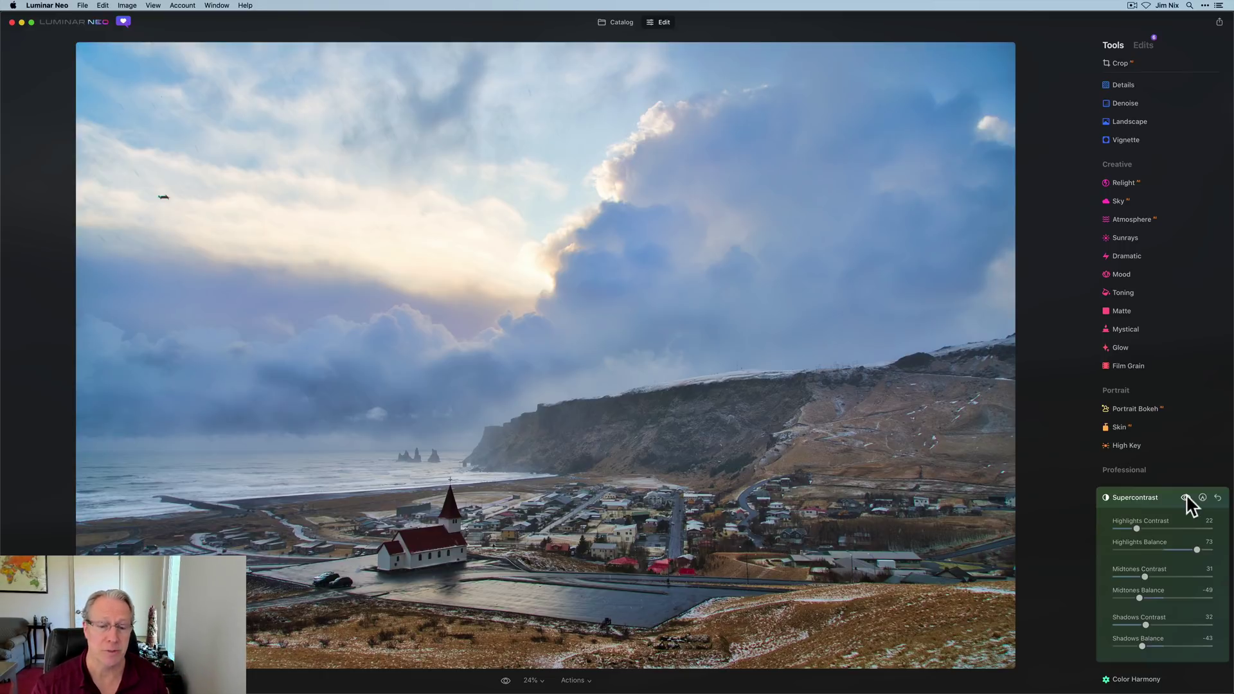
{"action": "left_click", "coordinate": [1185, 497]}
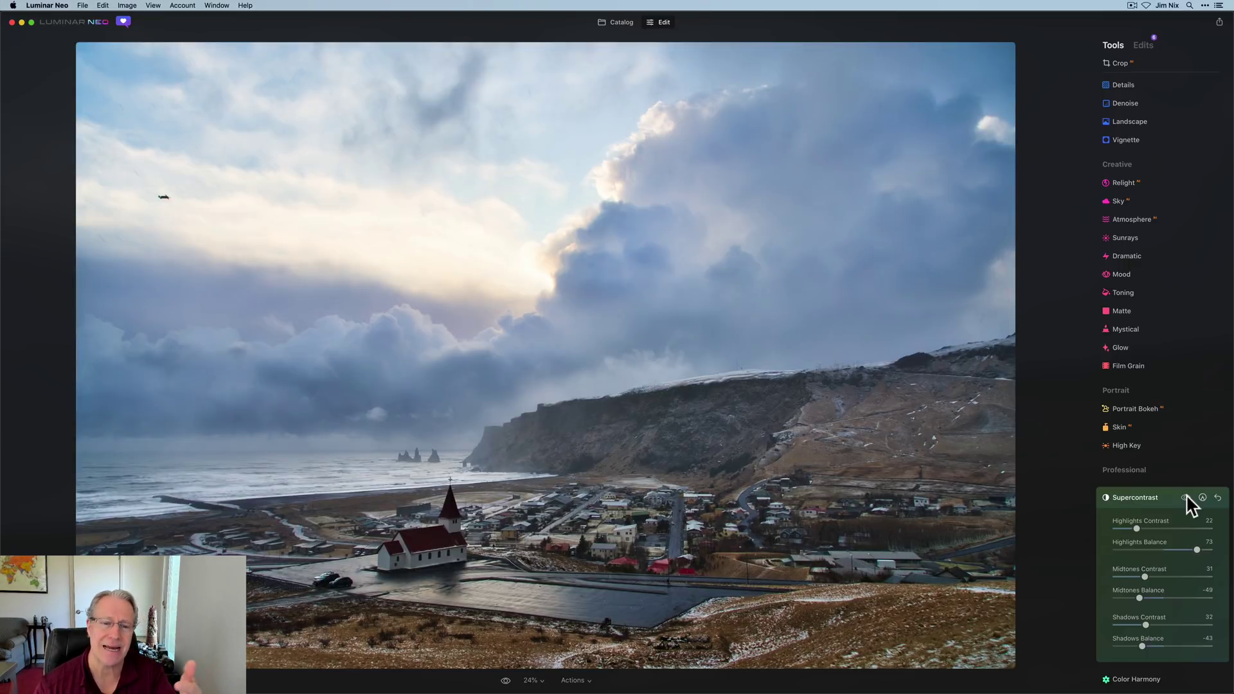
{"action": "left_click", "coordinate": [1186, 498]}
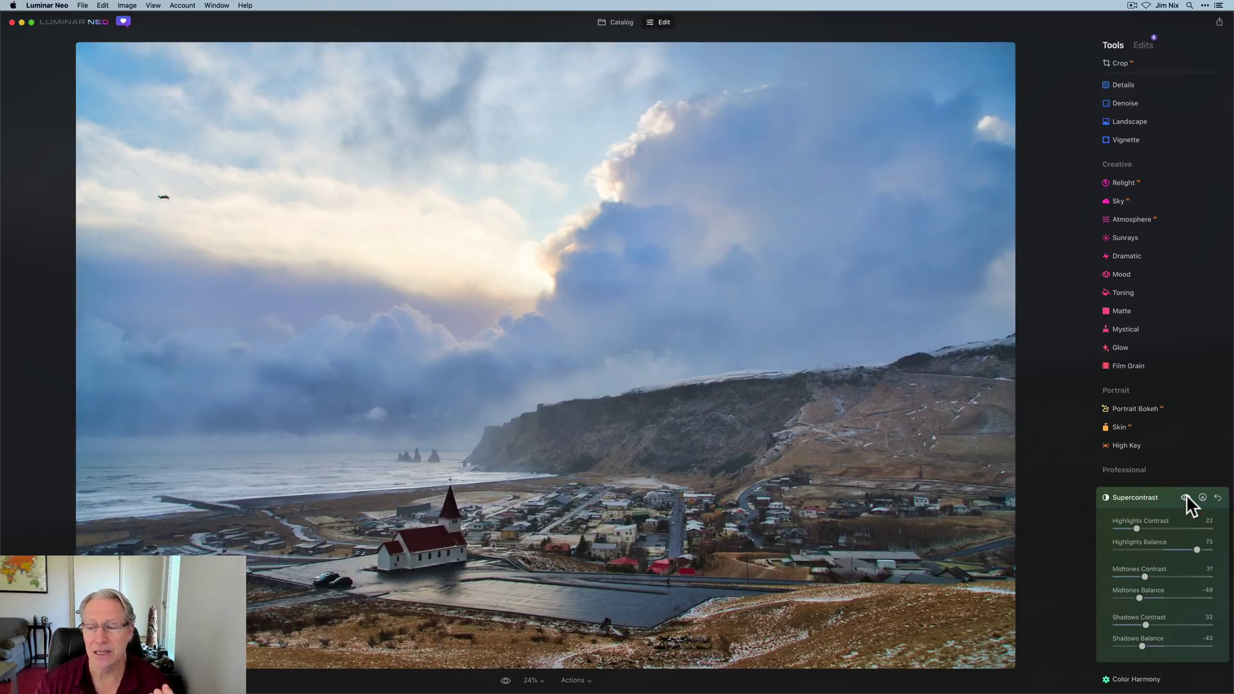
{"action": "left_click", "coordinate": [1186, 498]}
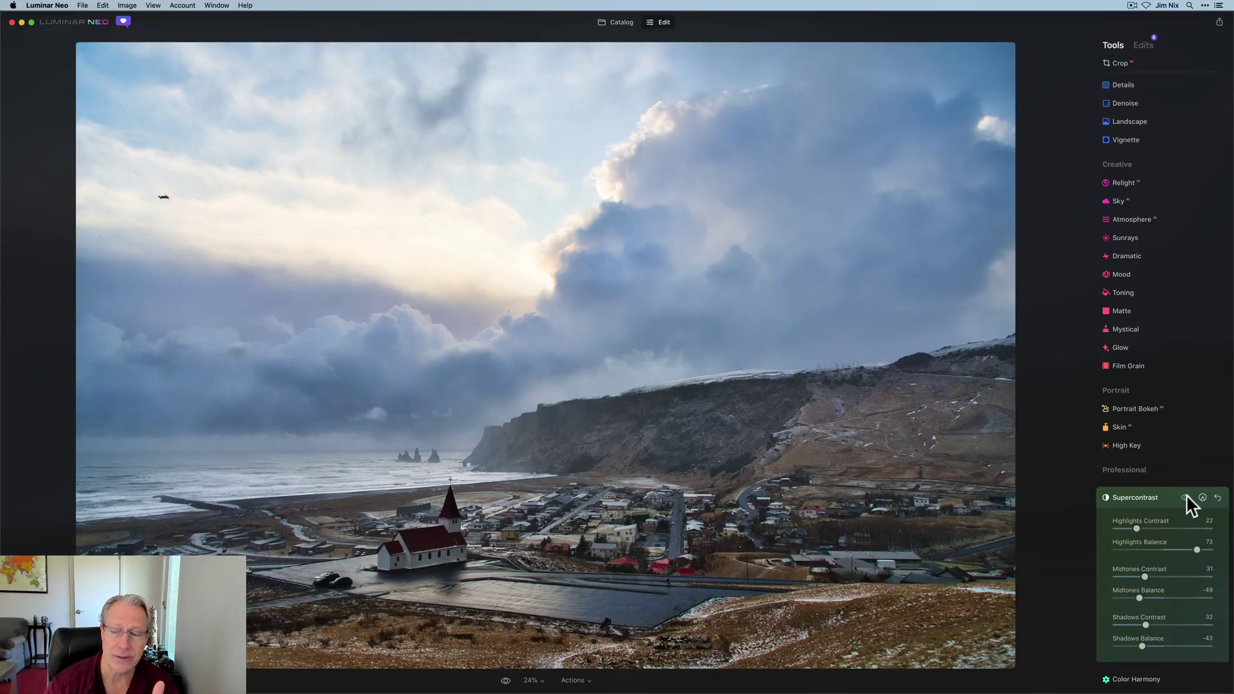
{"action": "left_click", "coordinate": [1186, 498]}
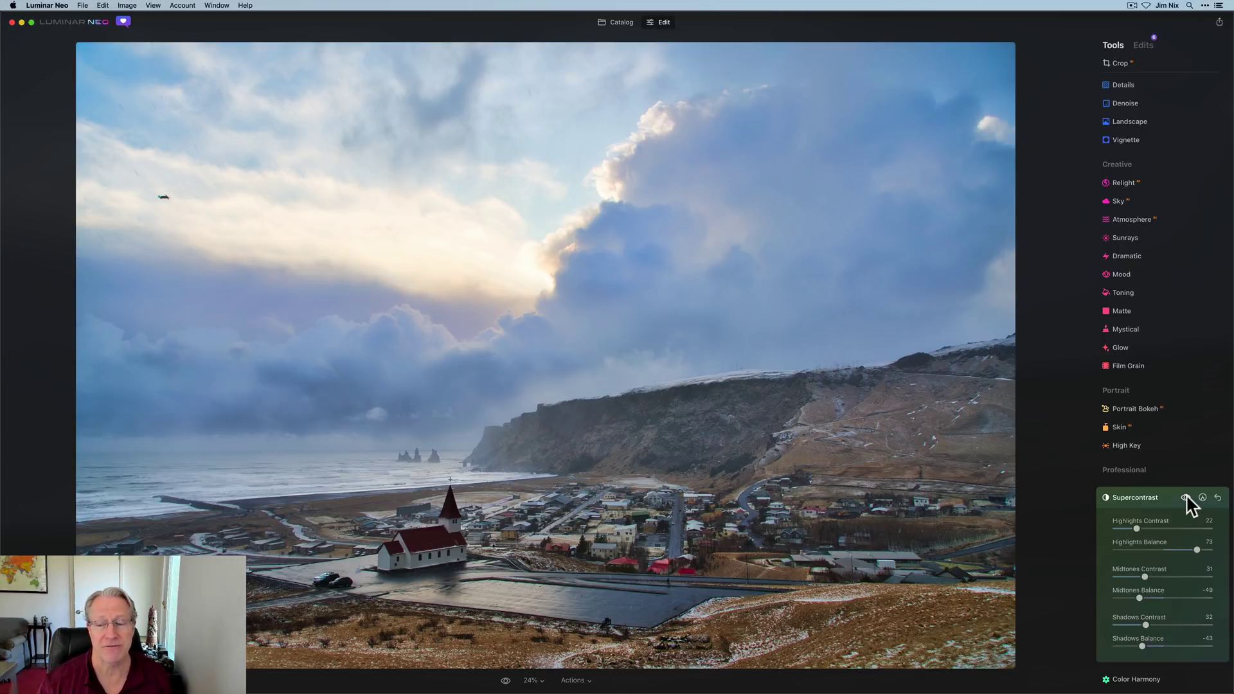
{"action": "left_click", "coordinate": [1186, 496]}
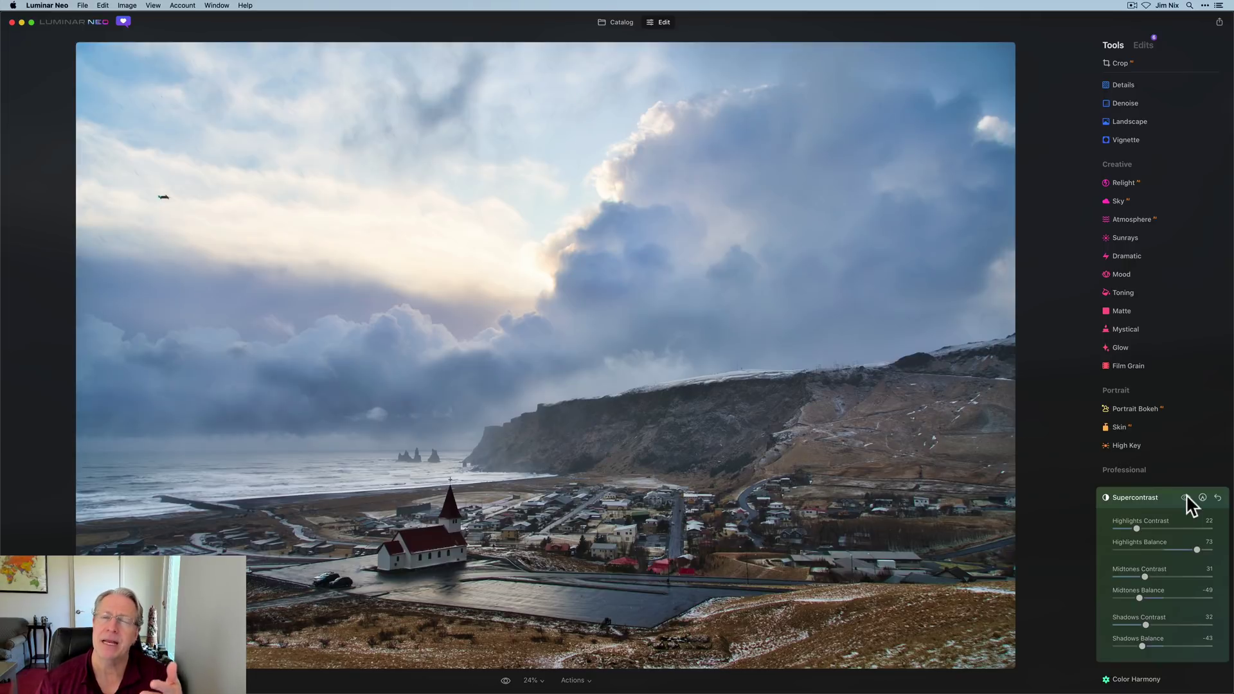
{"action": "left_click", "coordinate": [1186, 497]}
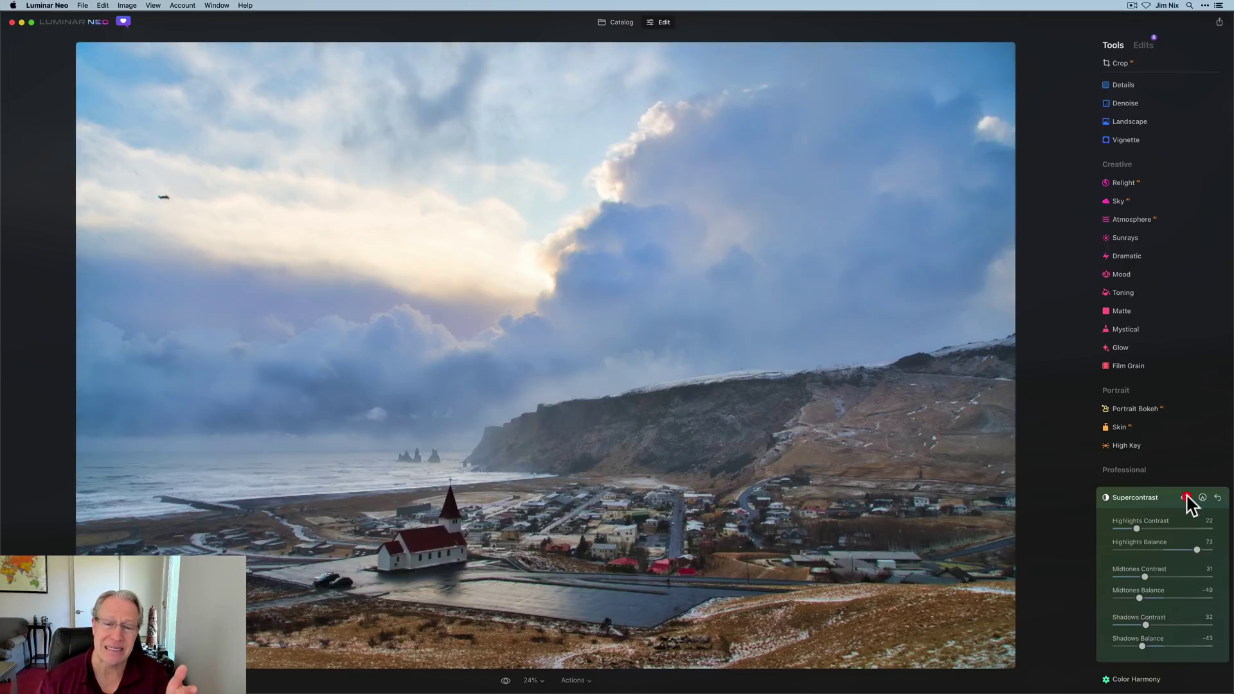
{"action": "left_click", "coordinate": [1186, 496]}
{"action": "left_click", "coordinate": [1186, 497]}
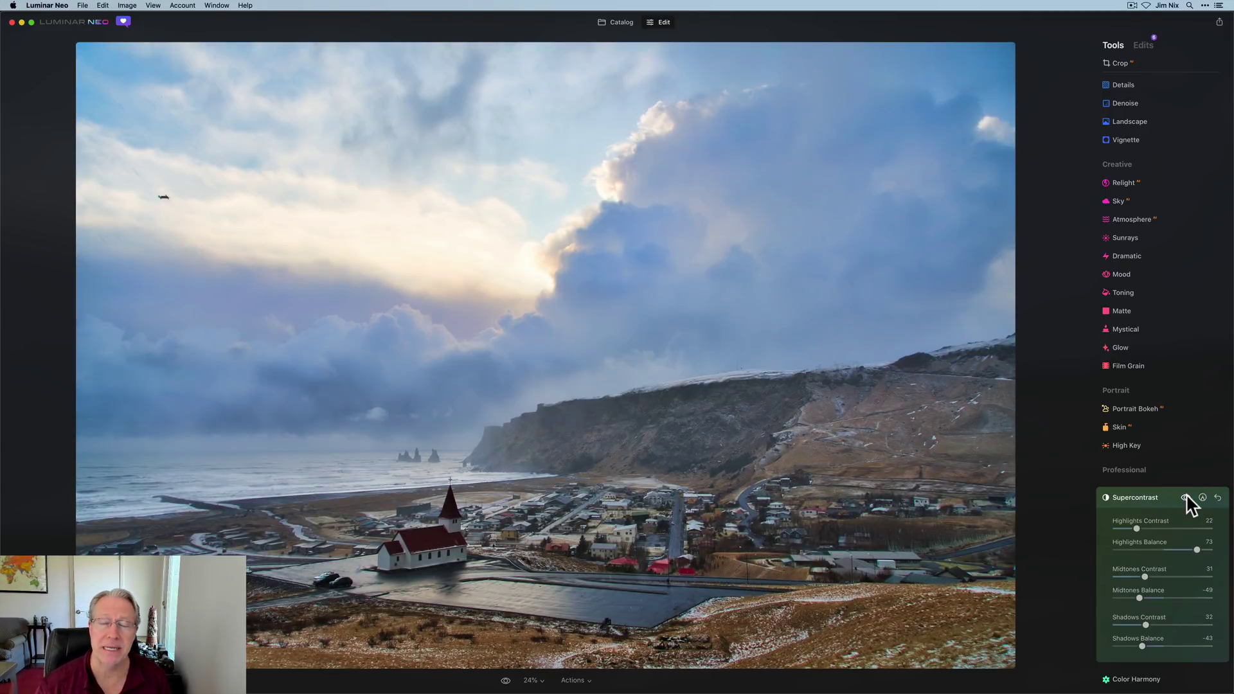
Close Supercontrast and set the Color tool's HSL sliders to Saturation mode
{"action": "left_click", "coordinate": [1142, 499]}
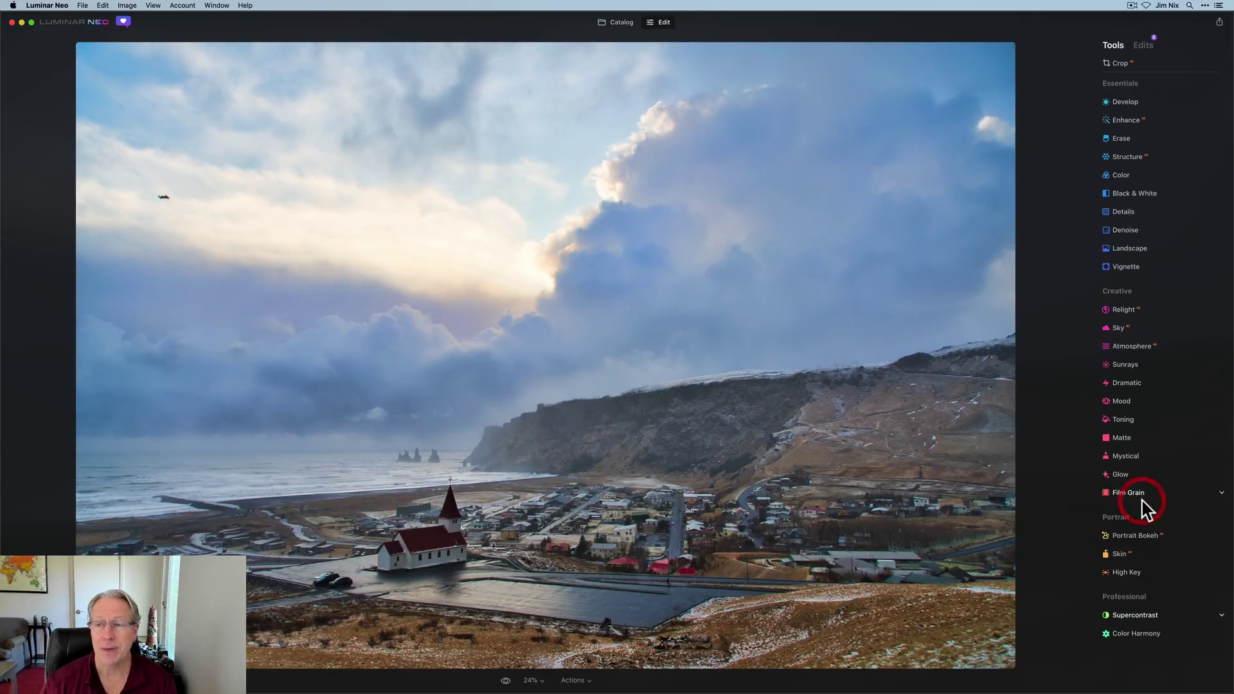
{"action": "left_click", "coordinate": [1131, 179]}
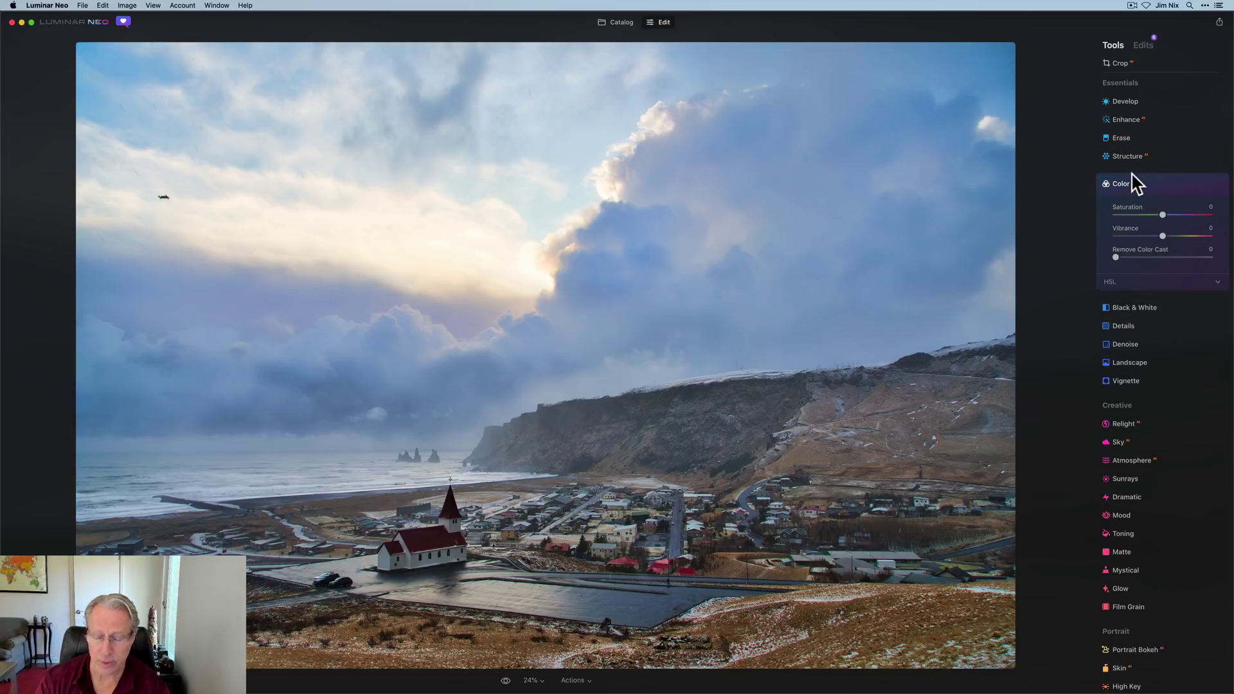
{"action": "left_click", "coordinate": [1123, 282]}
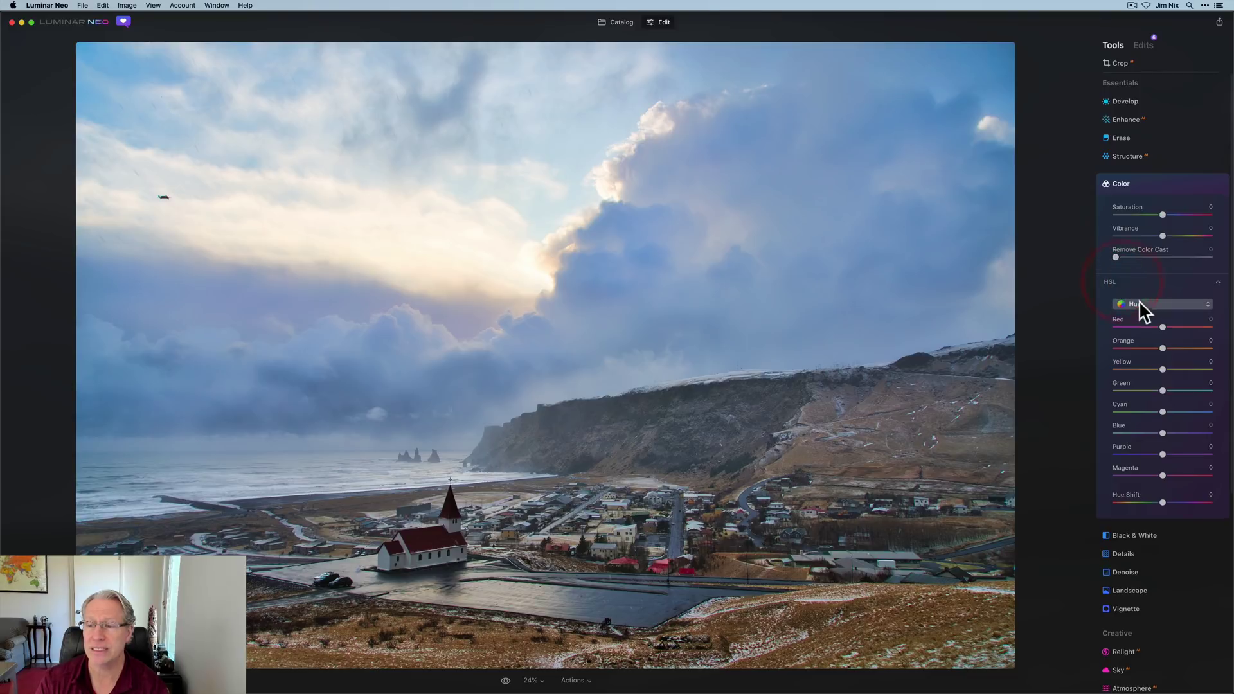
{"action": "left_click", "coordinate": [1139, 303]}
{"action": "left_click", "coordinate": [1140, 322]}
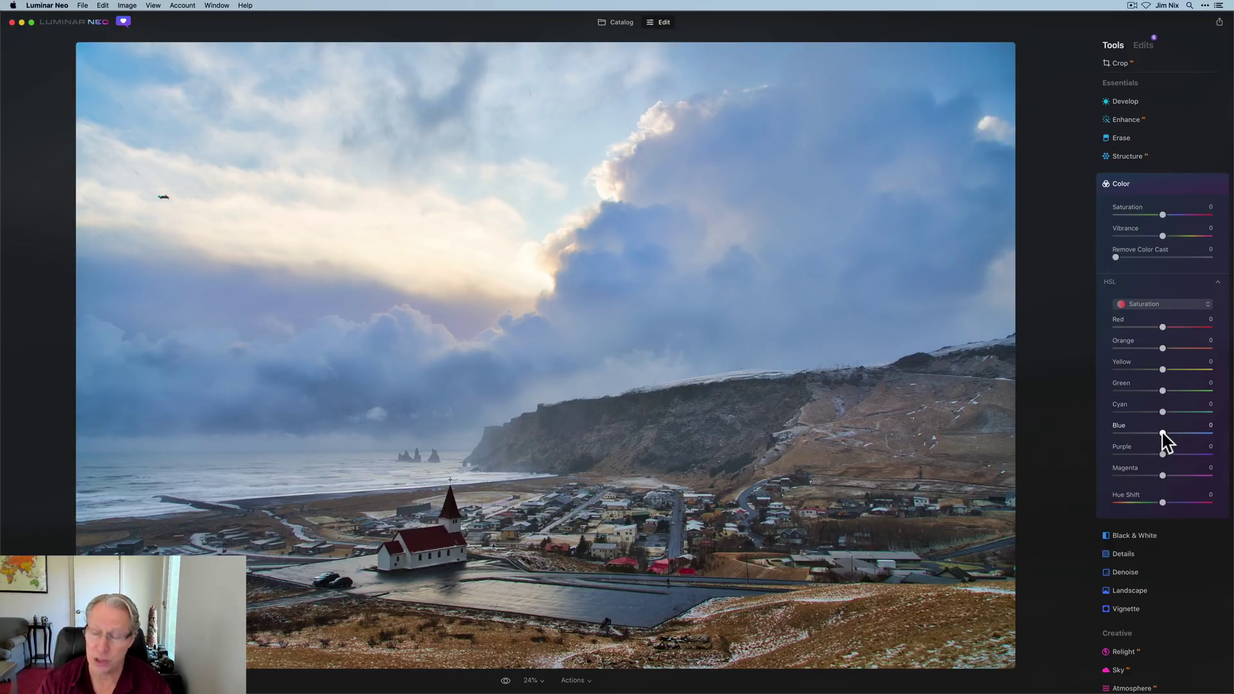
Lower Blue saturation to -35, compare with Color toggled, then lower Orange to -20
{"action": "left_click_drag", "start_coordinate": [1163, 432], "coordinate": [1146, 434]}
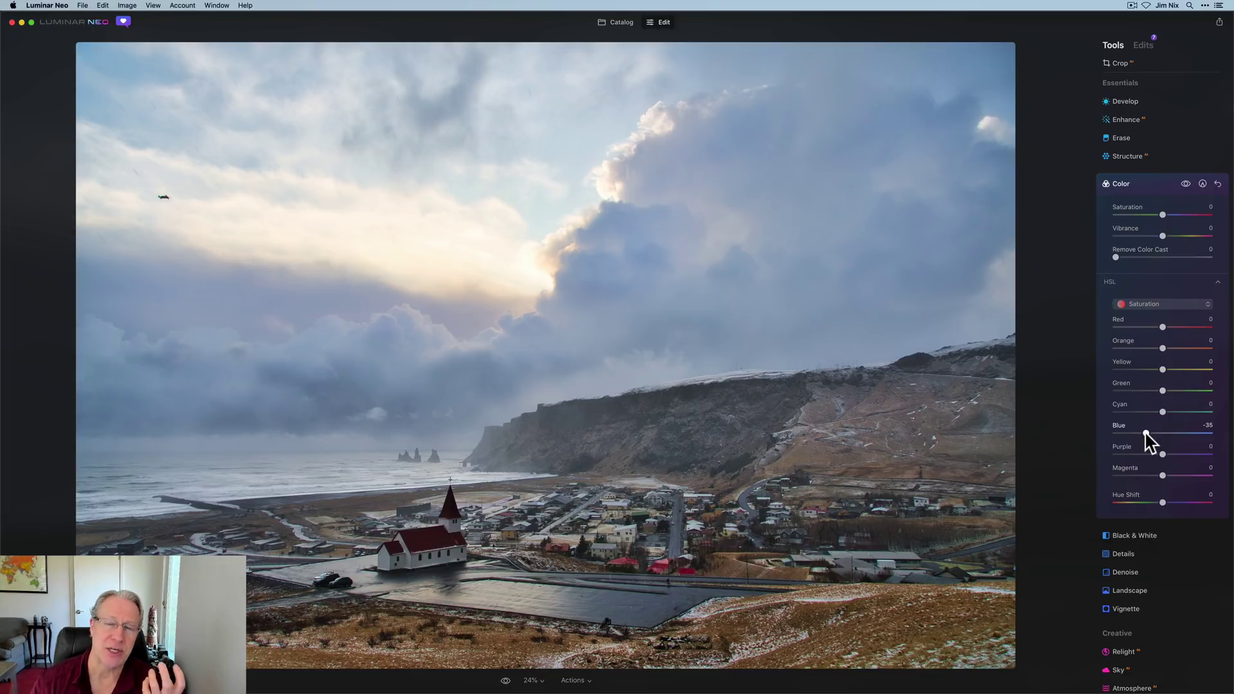
{"action": "left_click", "coordinate": [1186, 185]}
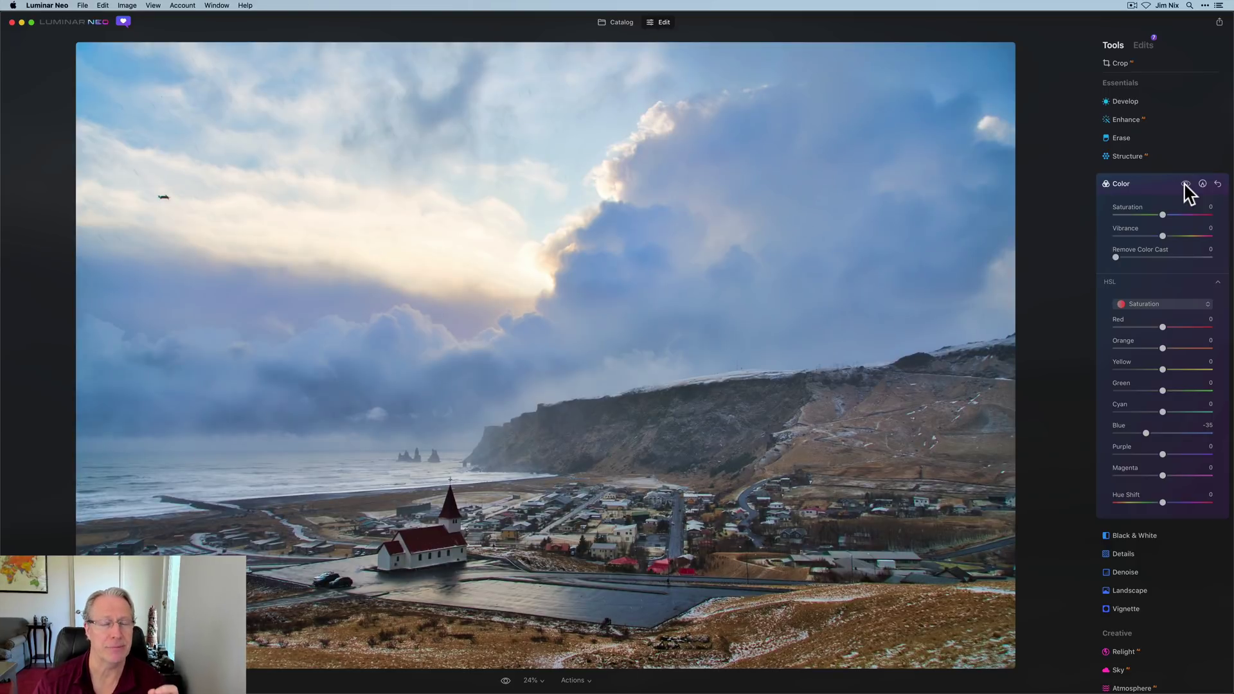
{"action": "left_click", "coordinate": [1186, 184]}
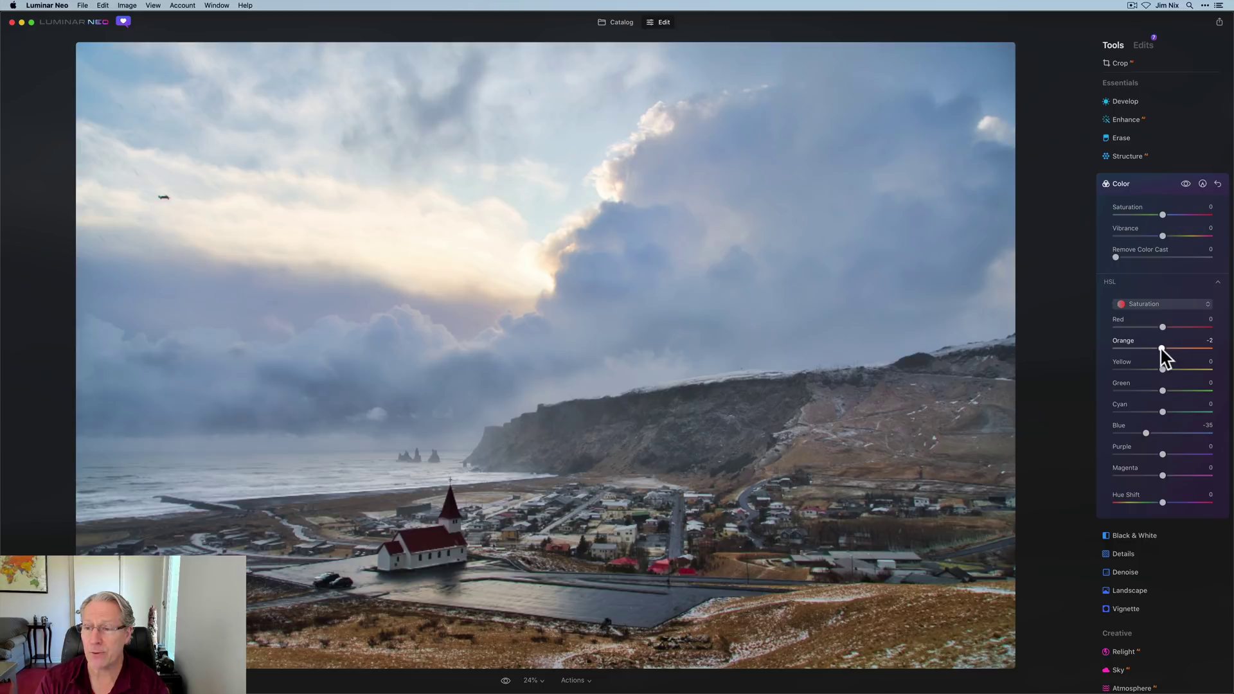
{"action": "left_click_drag", "start_coordinate": [1162, 347], "coordinate": [1153, 349]}
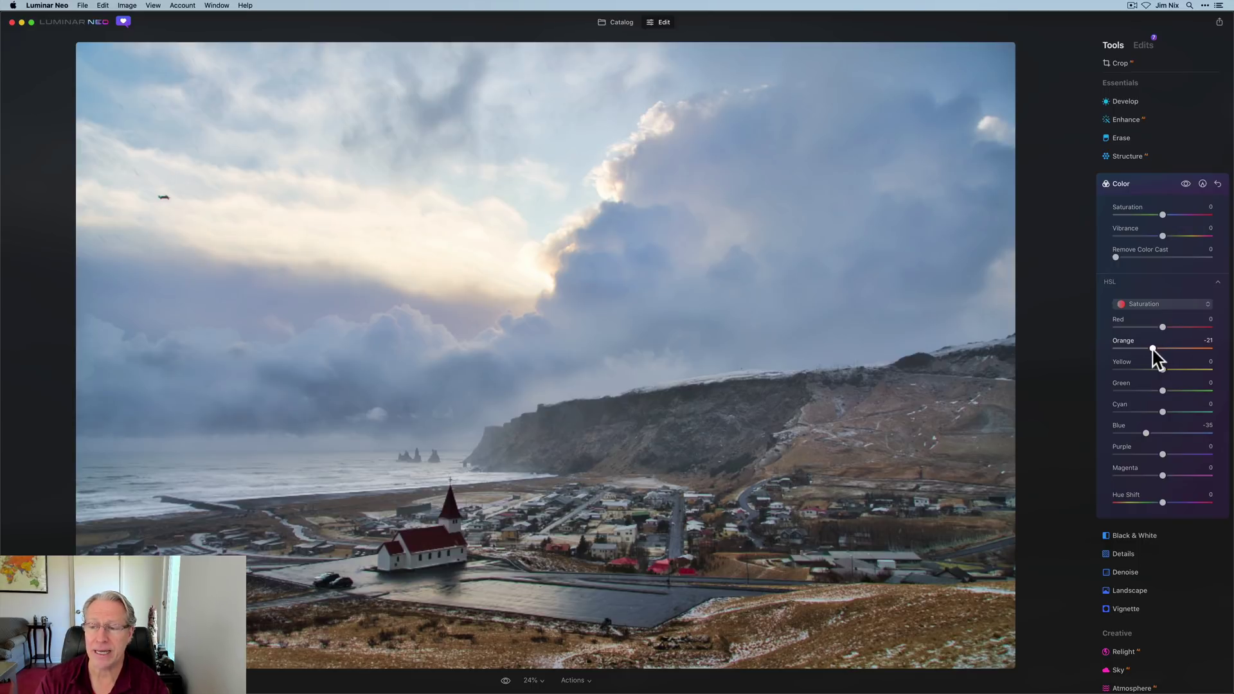
Switch HSL to Luminance and darken Orange to -13
{"action": "left_click", "coordinate": [1157, 304]}
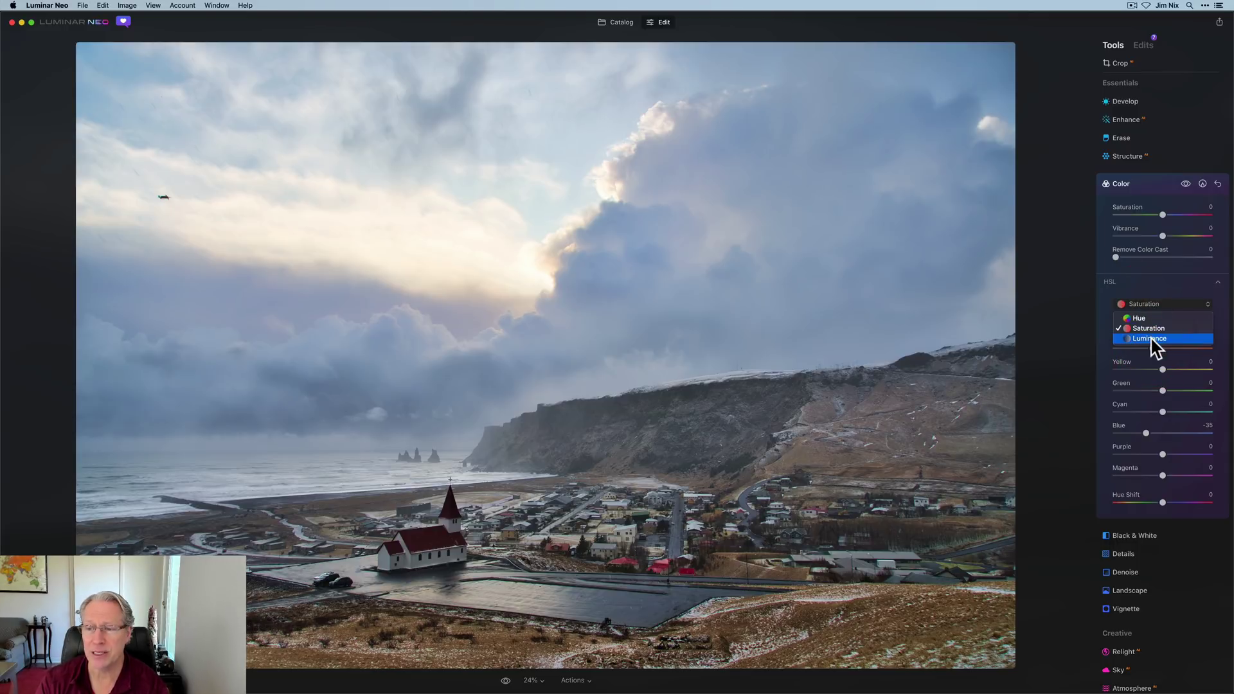
{"action": "left_click", "coordinate": [1151, 338]}
{"action": "left_click_drag", "start_coordinate": [1161, 349], "coordinate": [1156, 348]}
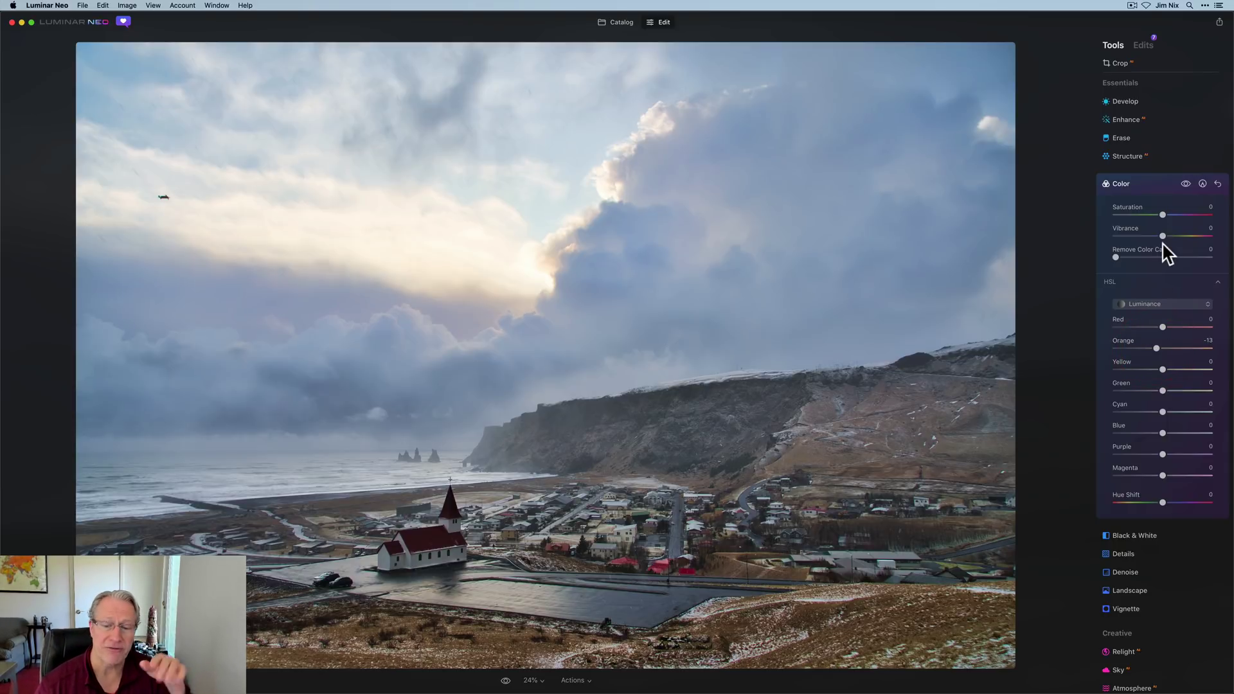
Toggle the Color adjustments off and on to compare the colour changes
{"action": "left_click", "coordinate": [1186, 185]}
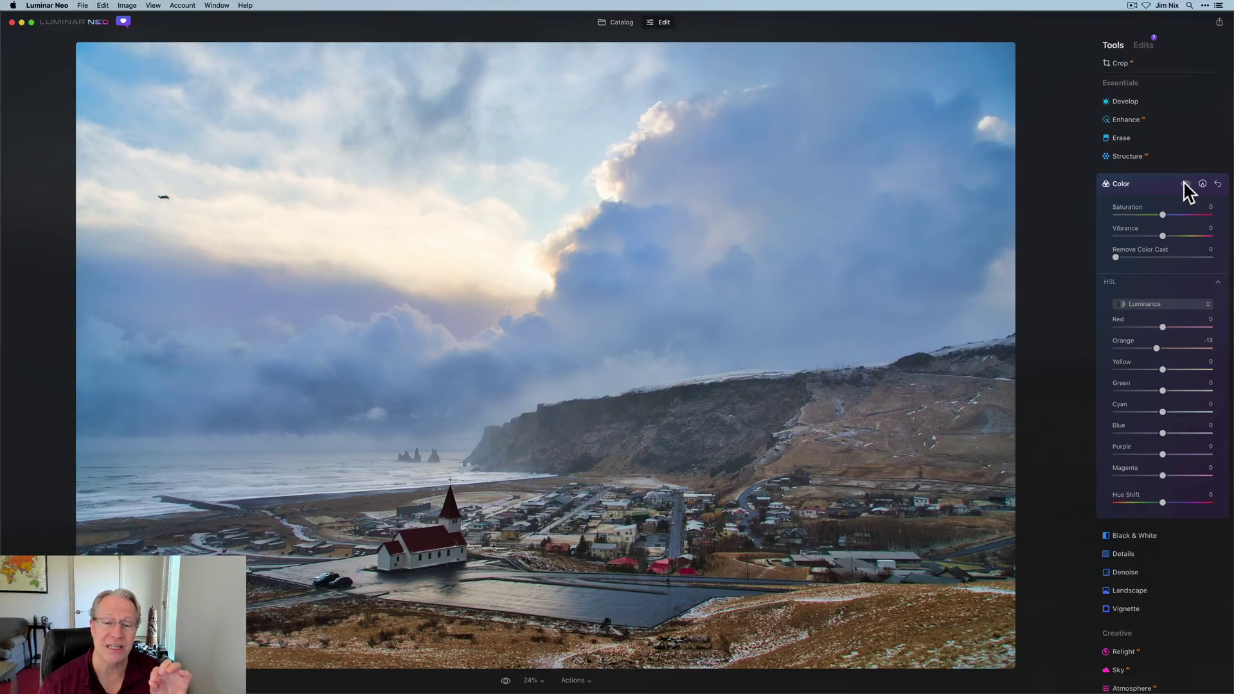
{"action": "left_click", "coordinate": [1186, 186]}
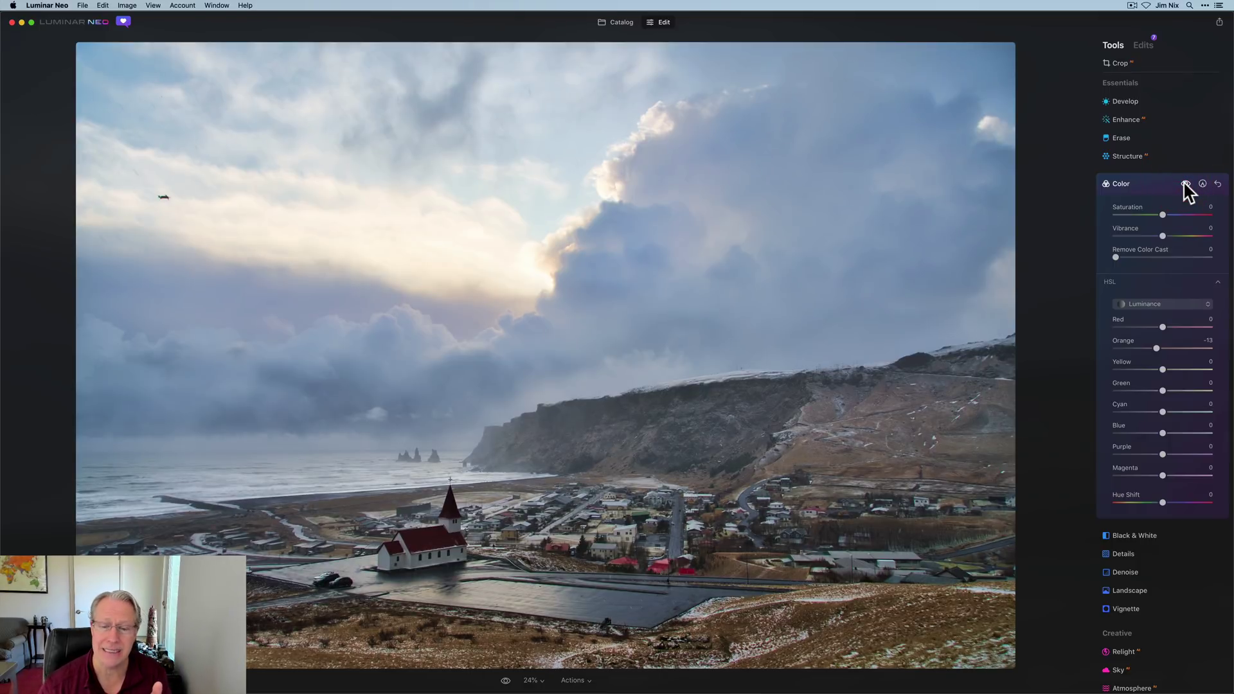
{"action": "left_click", "coordinate": [1186, 185]}
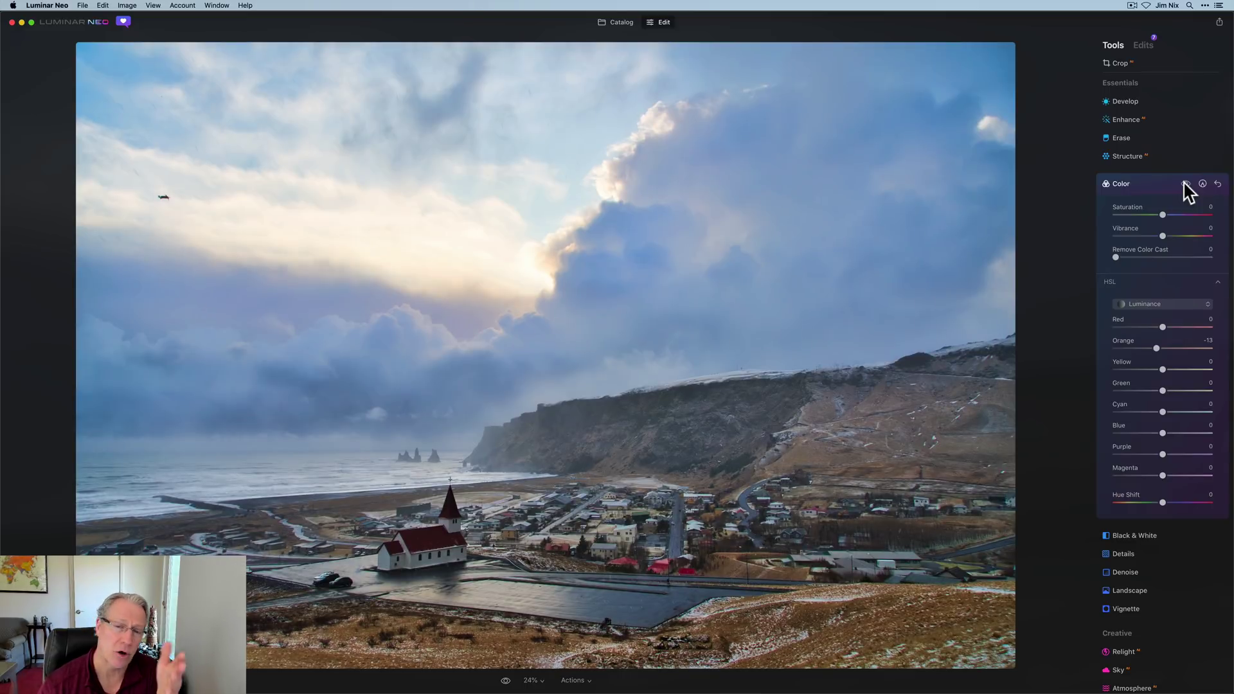
{"action": "left_click", "coordinate": [1186, 185]}
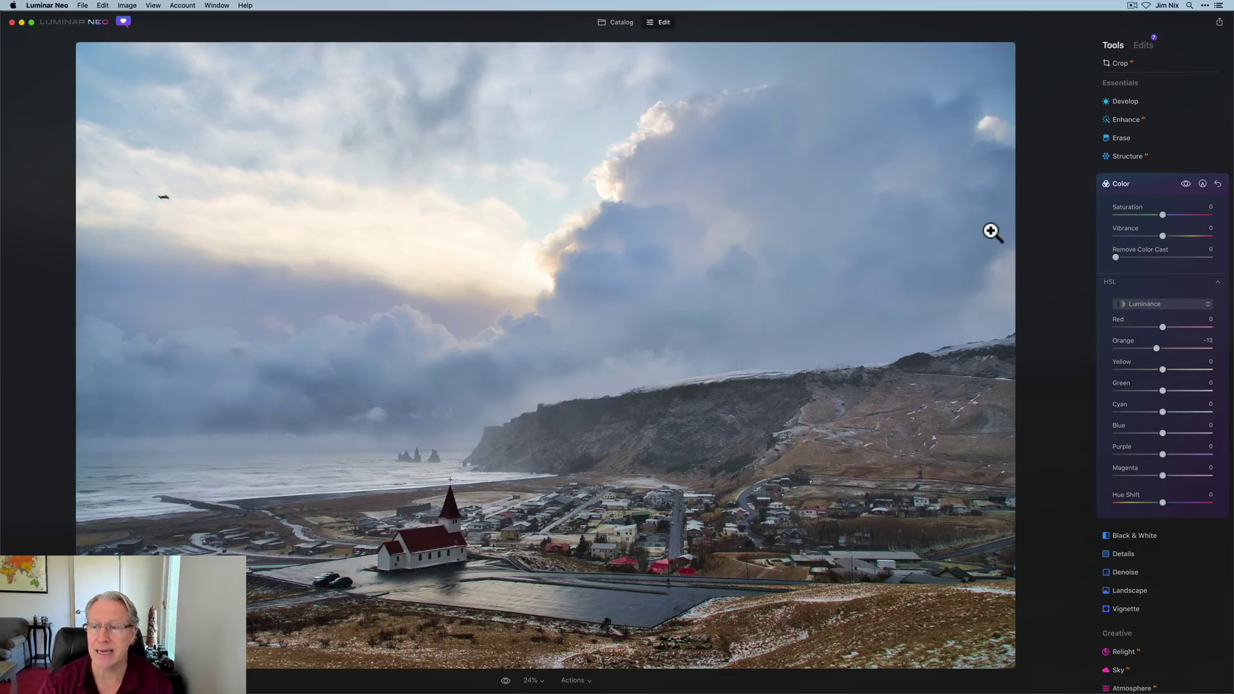
{"action": "scroll", "coordinate": [1132, 502], "scroll_direction": "down", "scroll_amount": 1}
{"action": "scroll", "coordinate": [1132, 502], "scroll_direction": "down", "scroll_amount": 6}
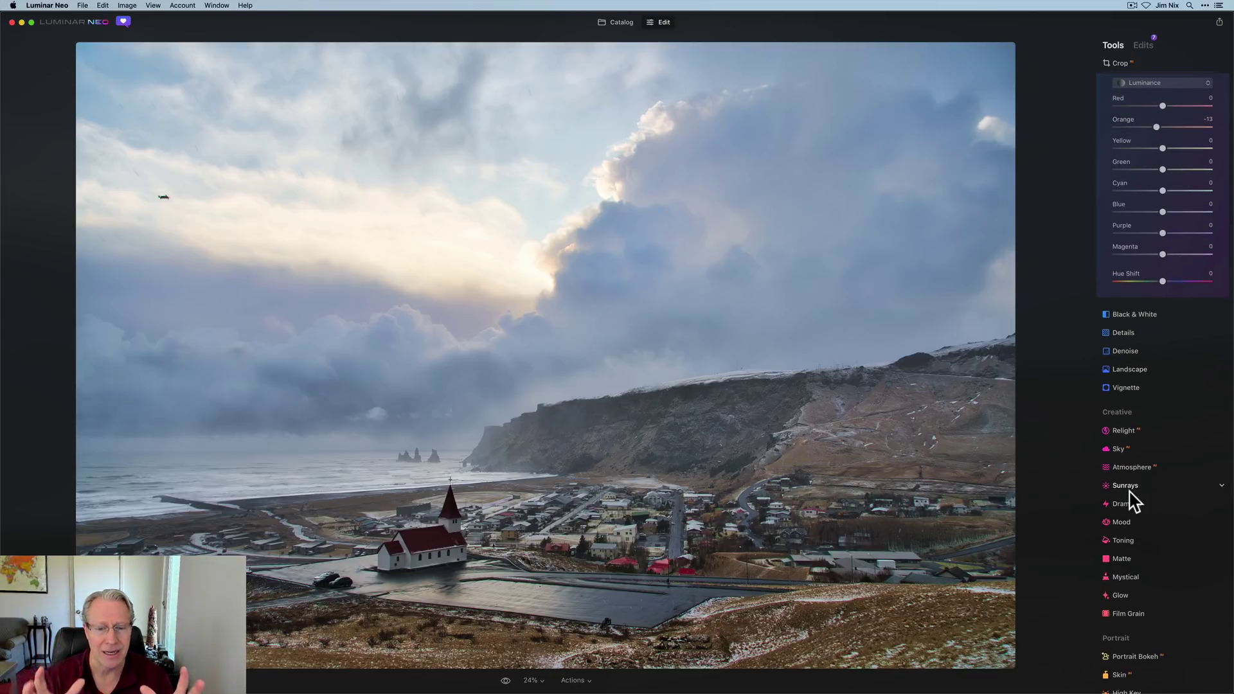
Apply a Vignette with Amount -38, Size 27 and Inner Light raised to 12
{"action": "left_click", "coordinate": [1129, 386]}
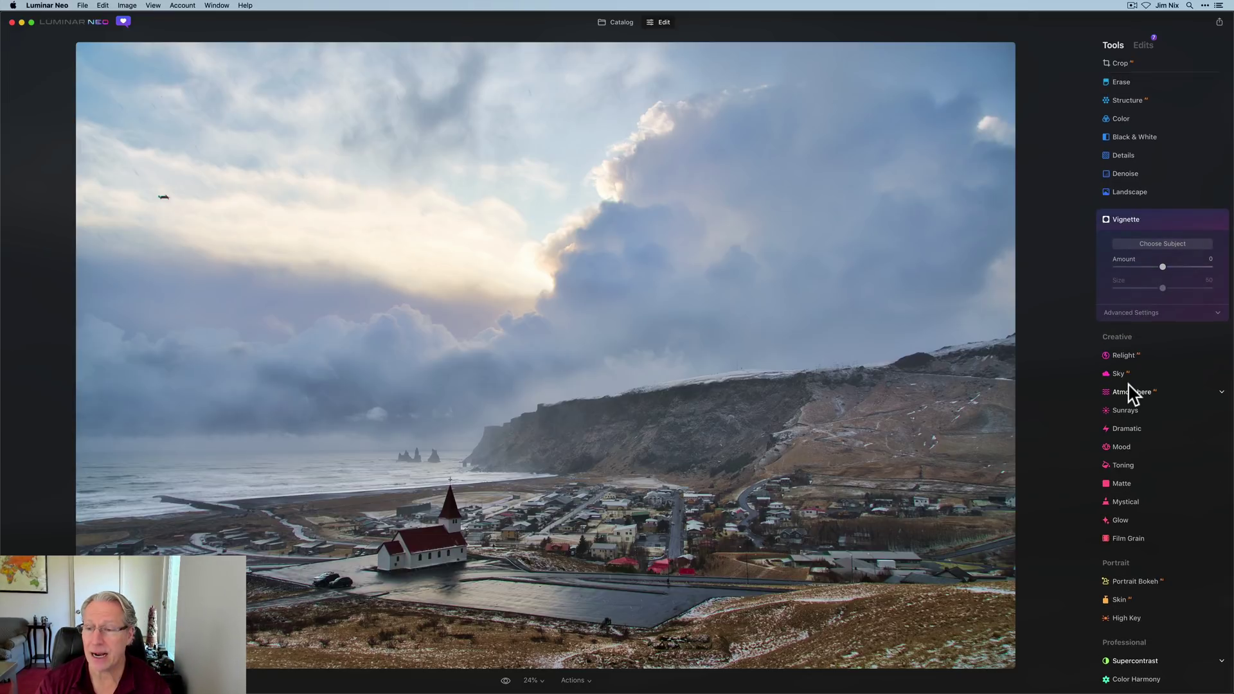
{"action": "left_click", "coordinate": [1142, 267]}
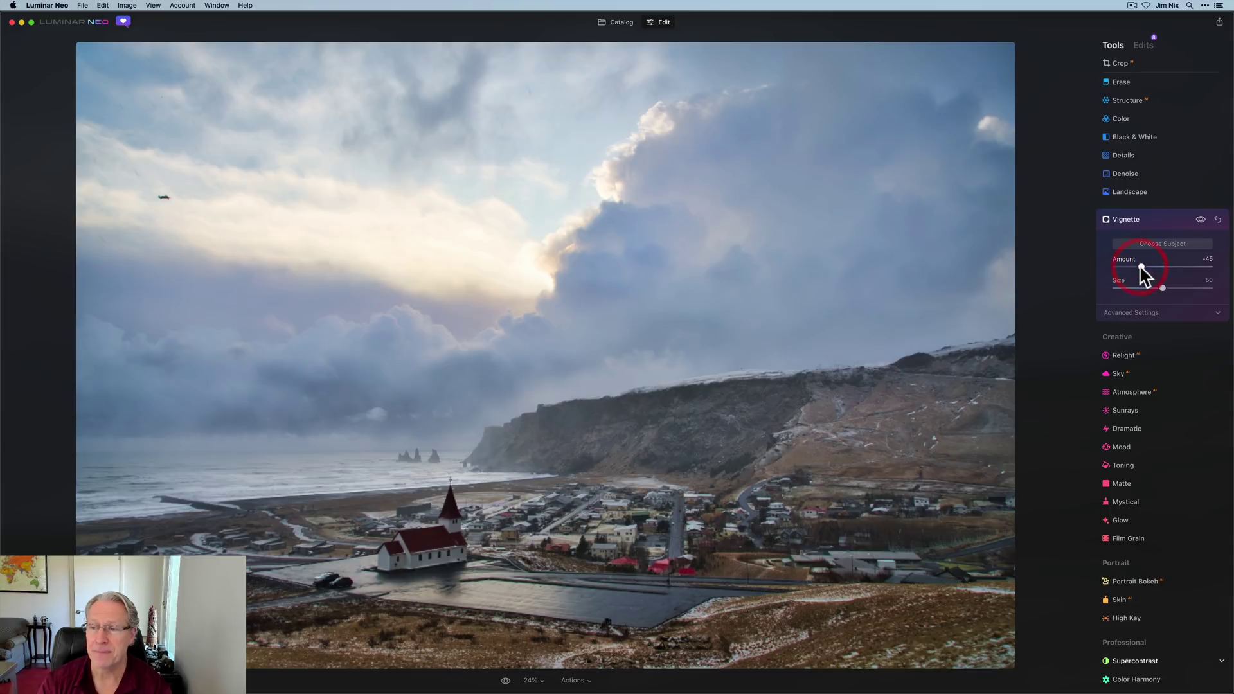
{"action": "left_click_drag", "start_coordinate": [1143, 273], "coordinate": [1141, 288]}
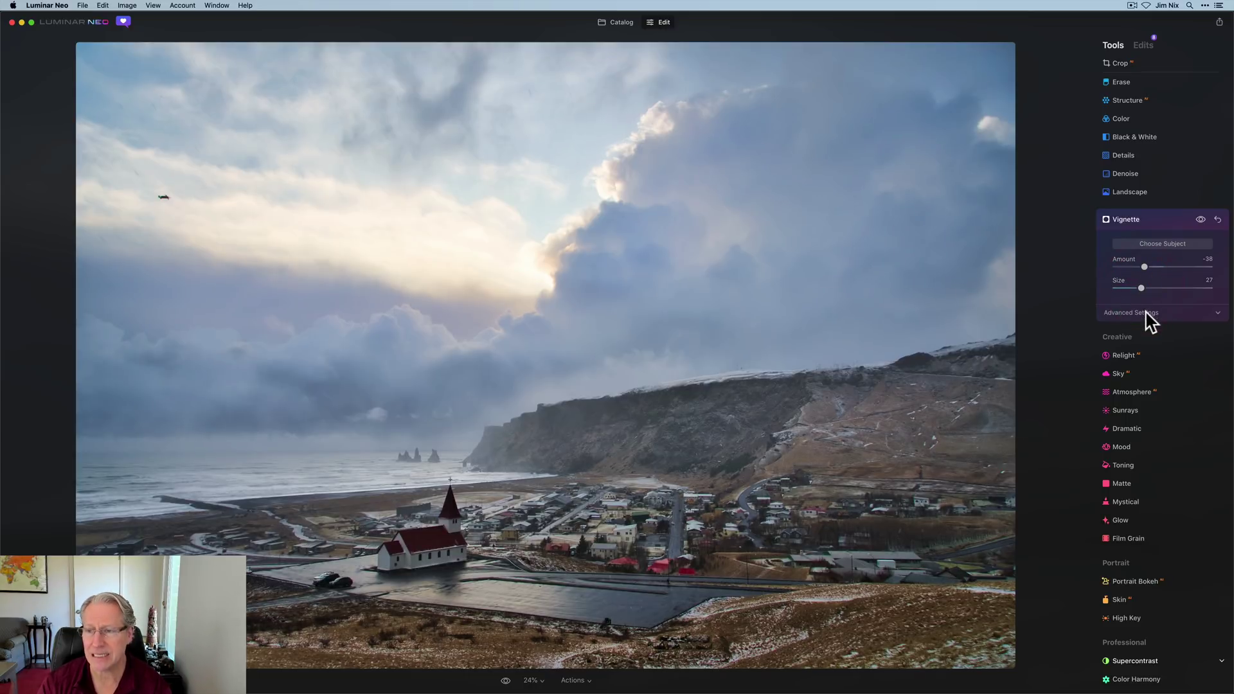
{"action": "left_click", "coordinate": [1141, 313]}
{"action": "left_click_drag", "start_coordinate": [1134, 386], "coordinate": [1127, 385]}
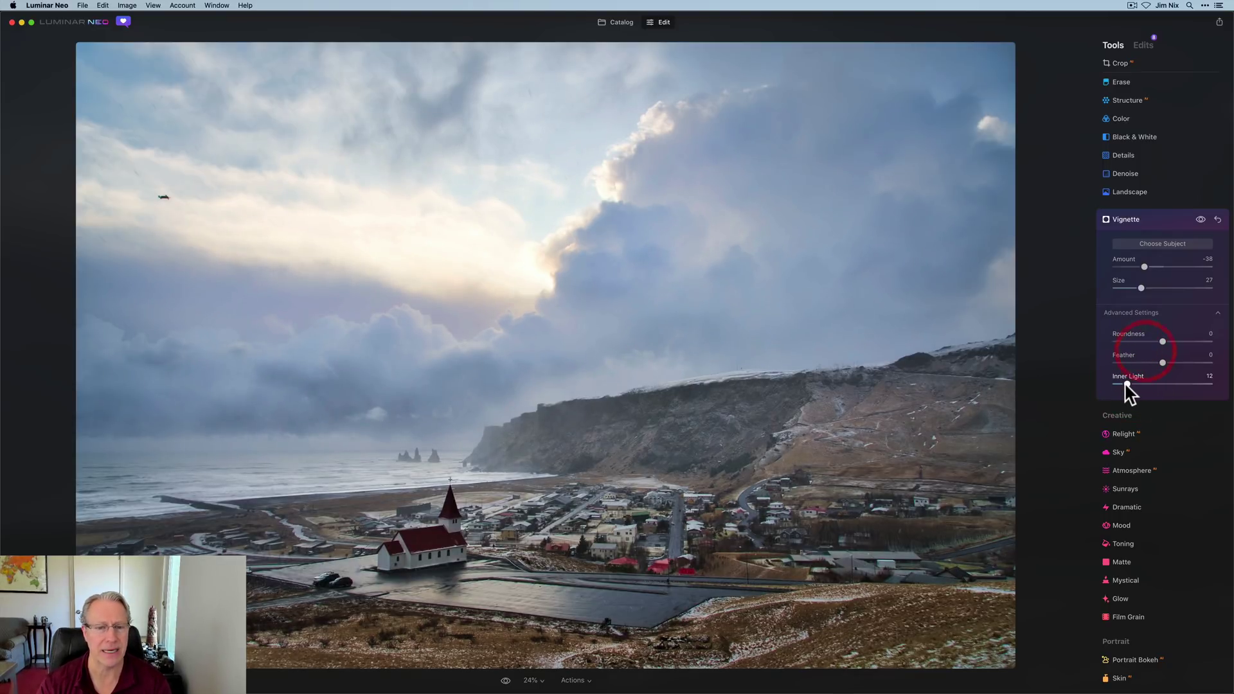
Toggle the Vignette off and on to compare, leaving it active
{"action": "left_click", "coordinate": [1200, 220]}
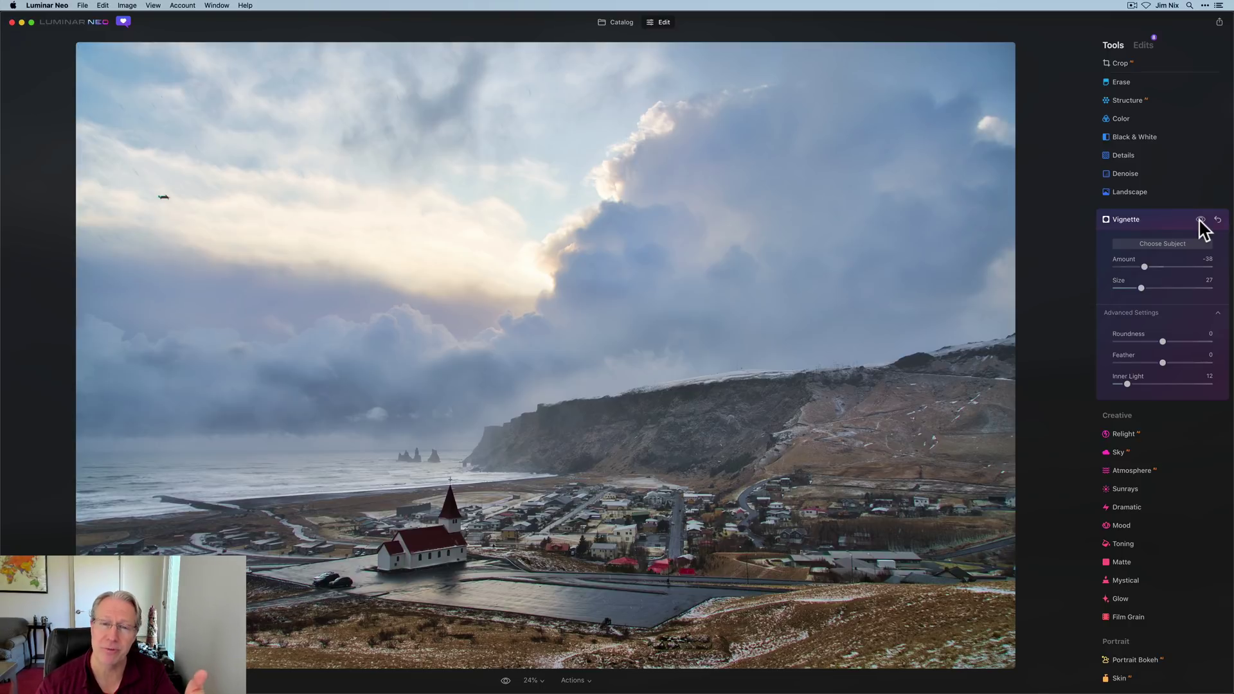
{"action": "left_click", "coordinate": [1201, 219]}
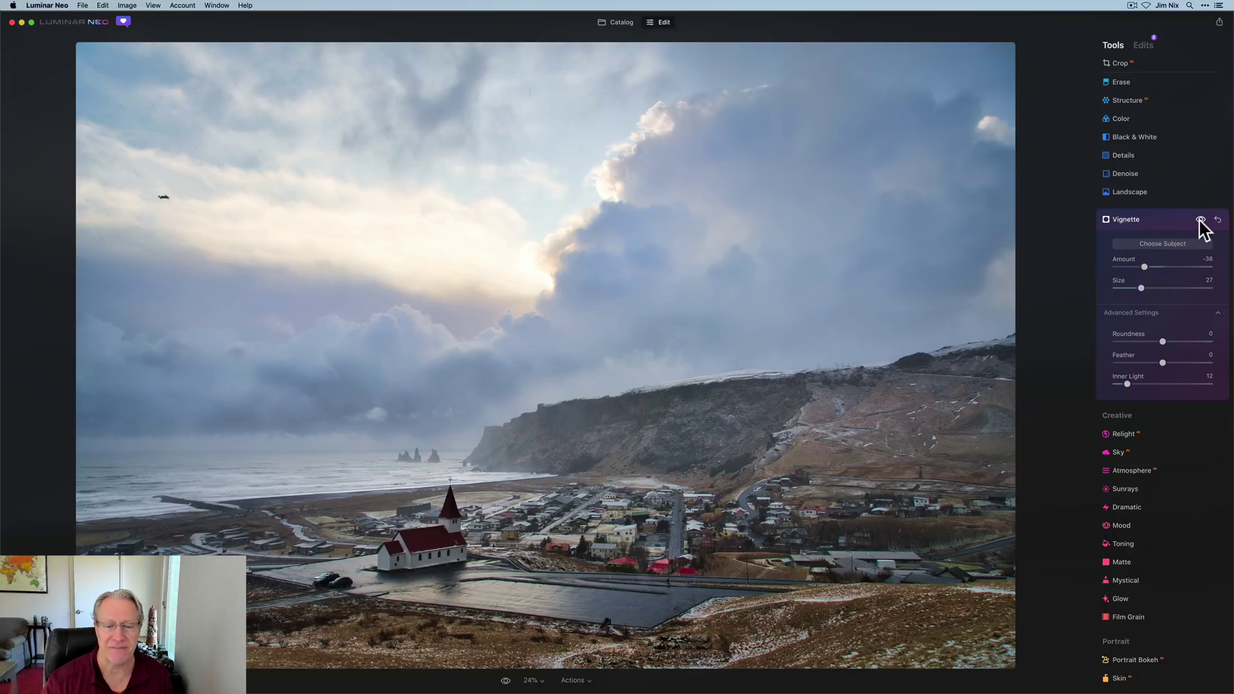
{"action": "left_click", "coordinate": [1200, 220]}
{"action": "left_click", "coordinate": [1200, 221]}
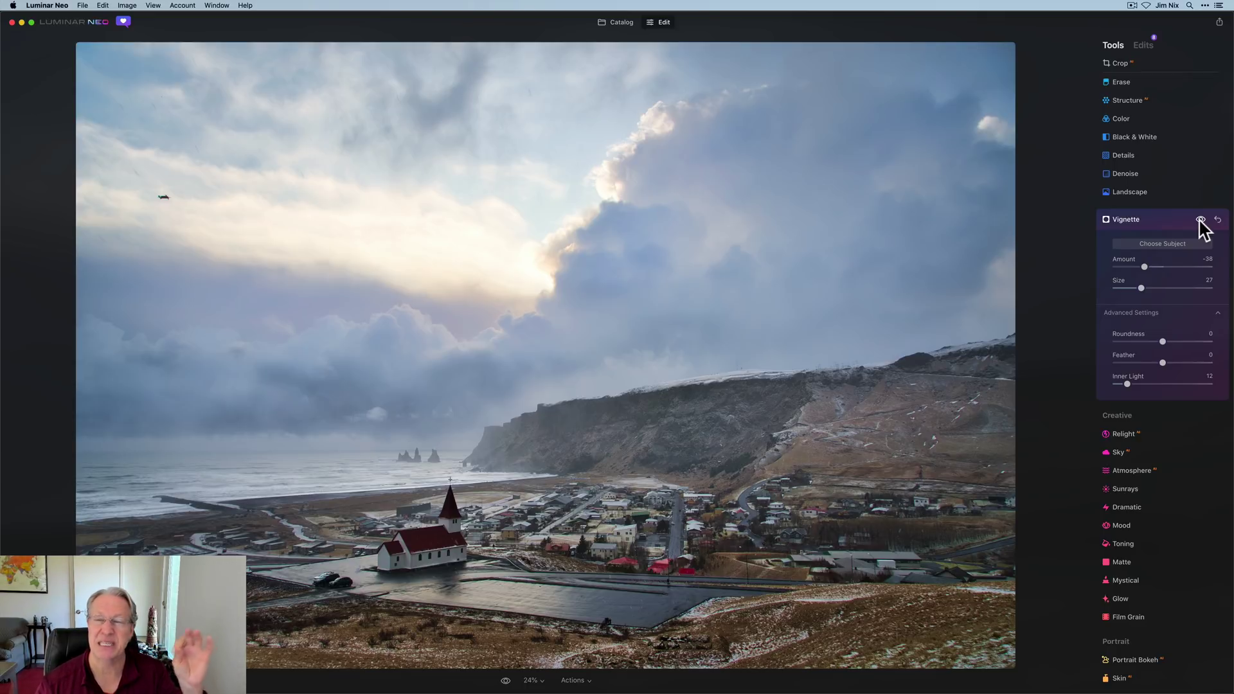
{"action": "left_click", "coordinate": [1141, 83]}
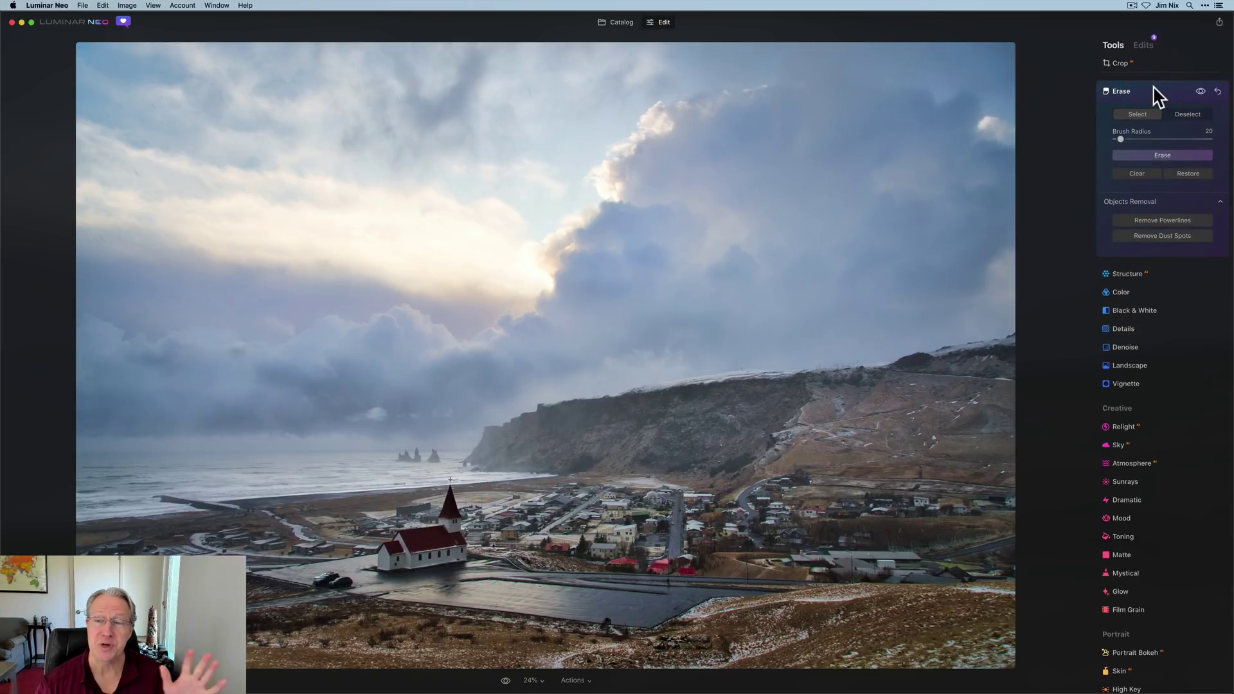
{"action": "left_click", "coordinate": [1154, 90]}
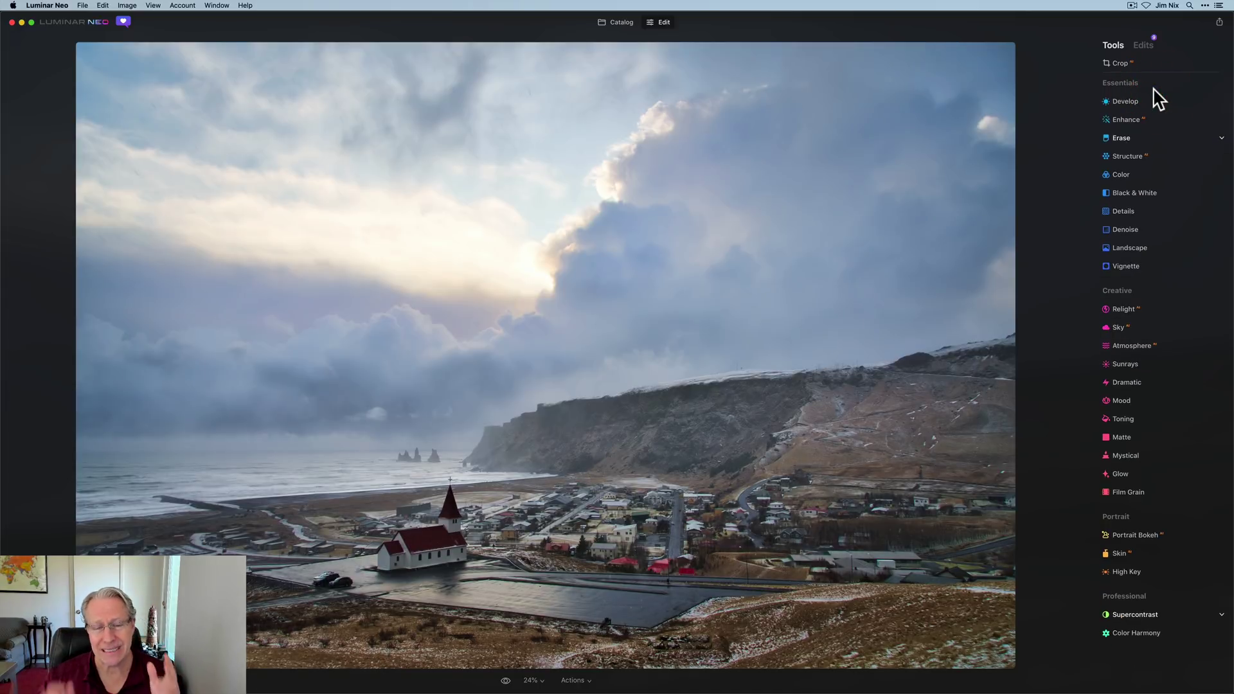
{"action": "mouse_move", "coordinate": [509, 690]}
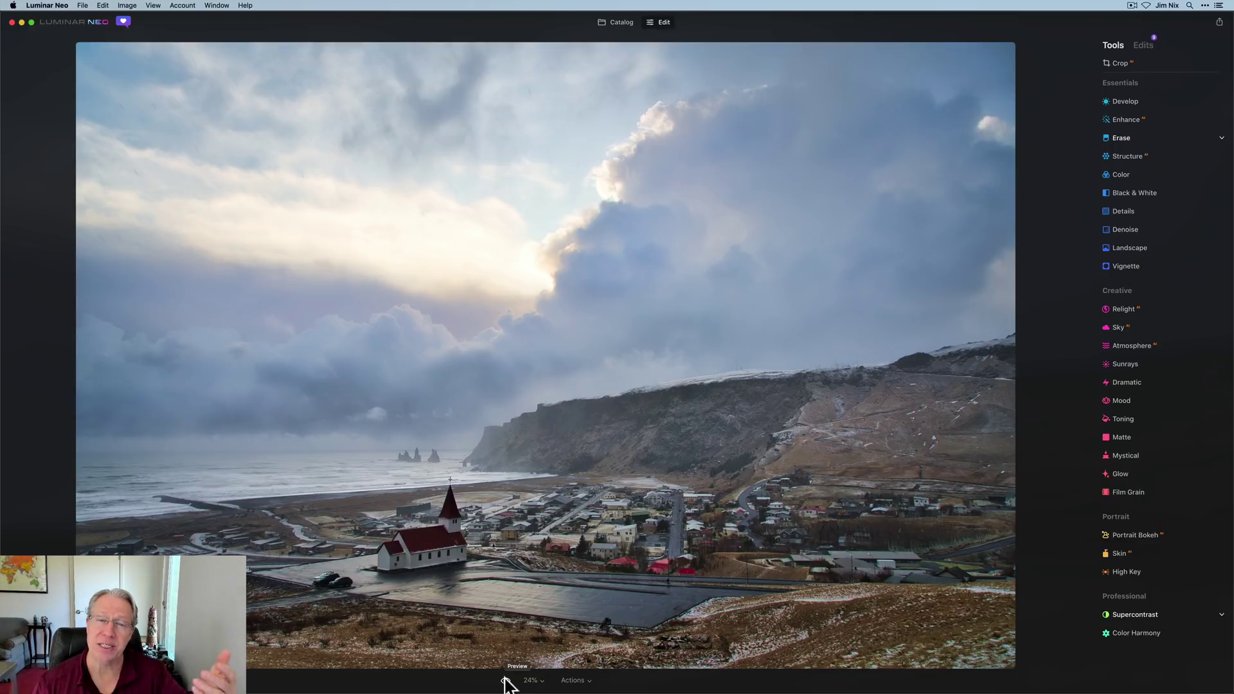
{"action": "left_click", "coordinate": [506, 680]}
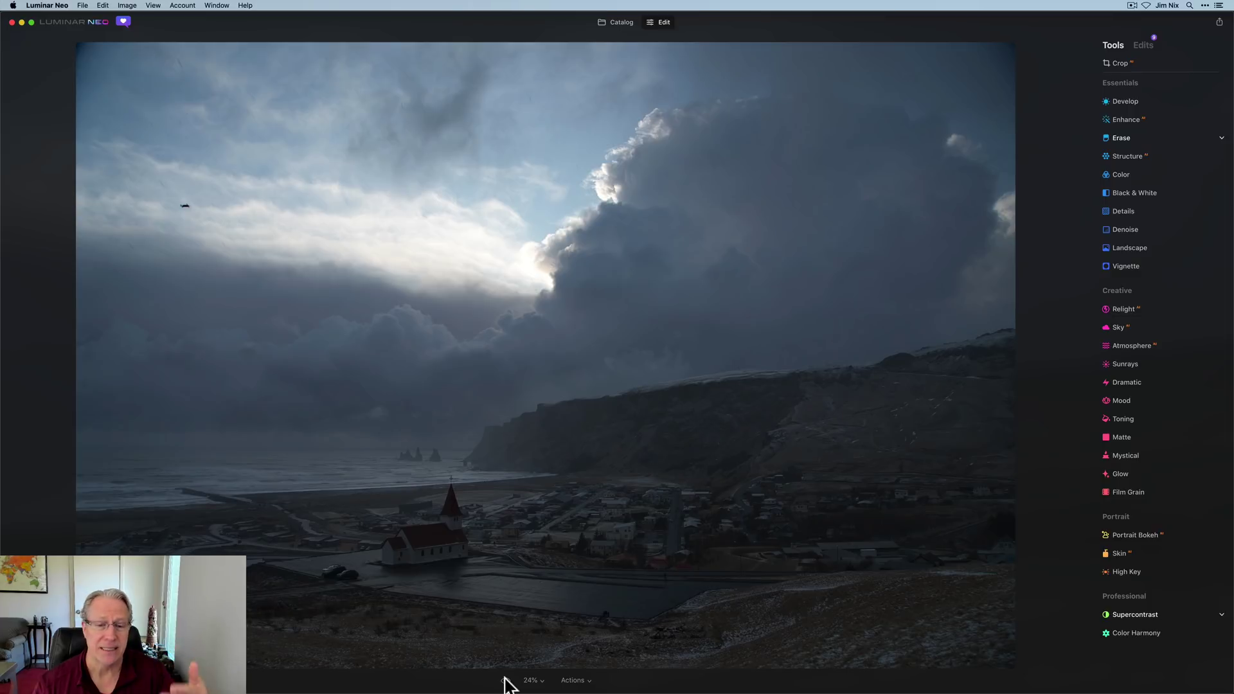
{"action": "left_click", "coordinate": [506, 680]}
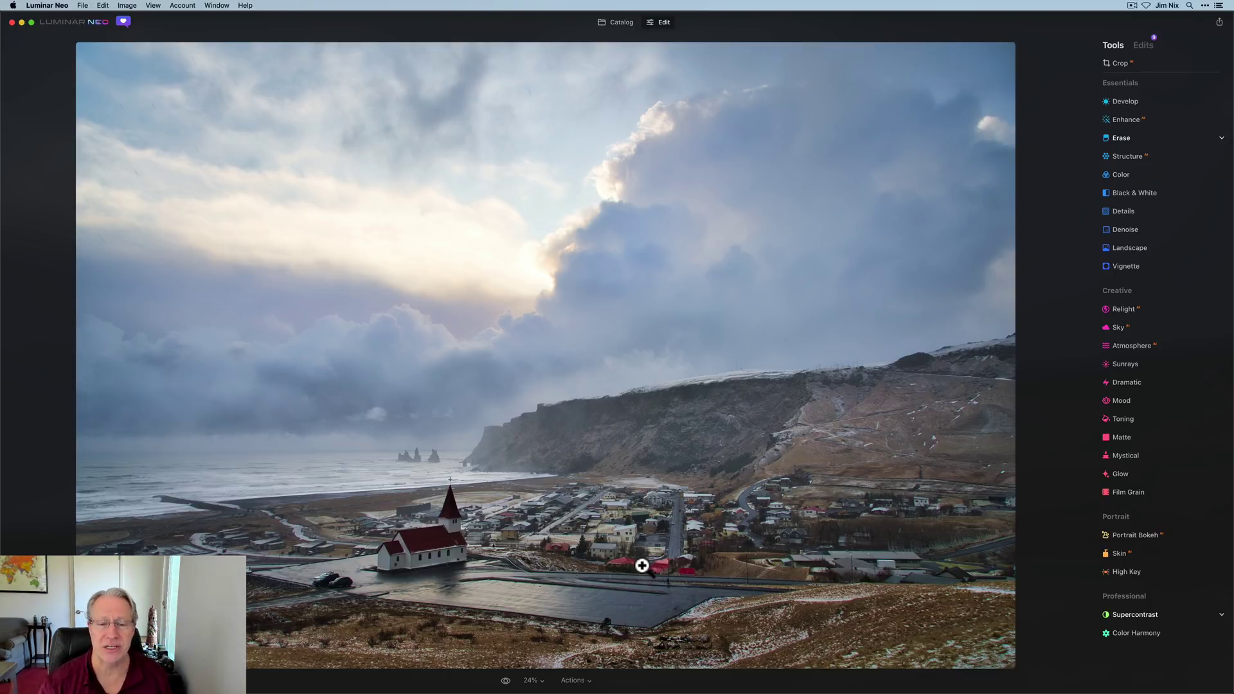
{"action": "left_click", "coordinate": [506, 680]}
{"action": "left_click", "coordinate": [506, 681]}
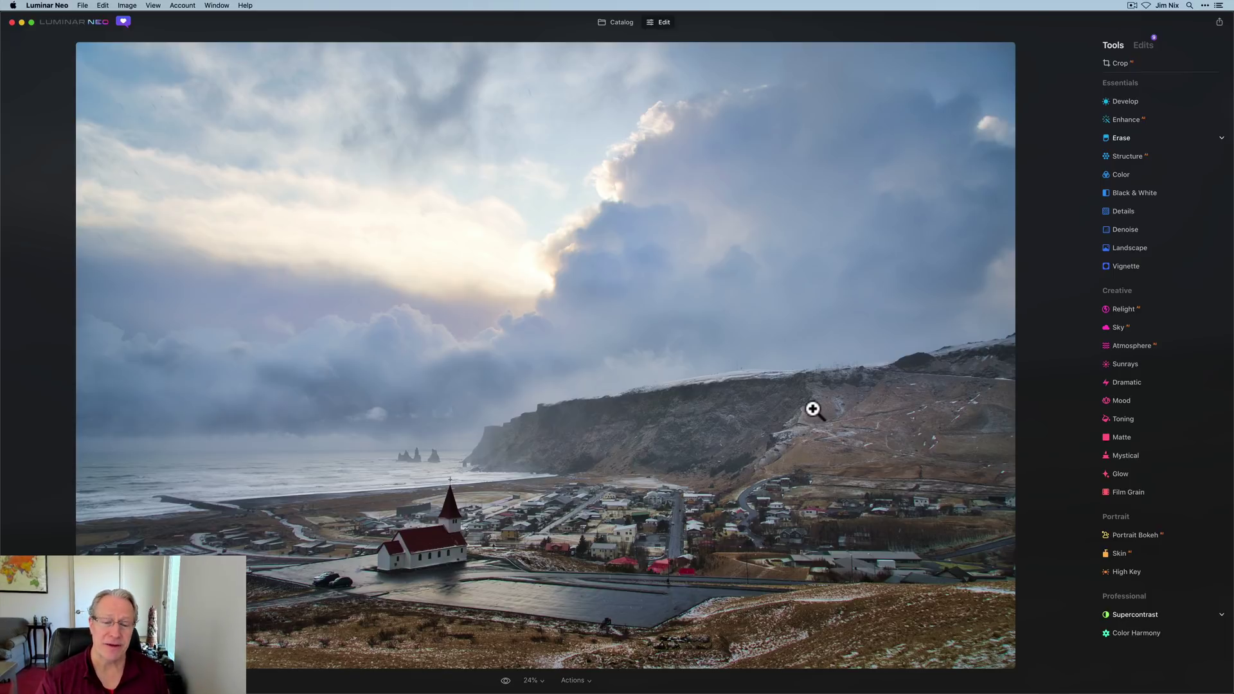
{"action": "left_click", "coordinate": [506, 681]}
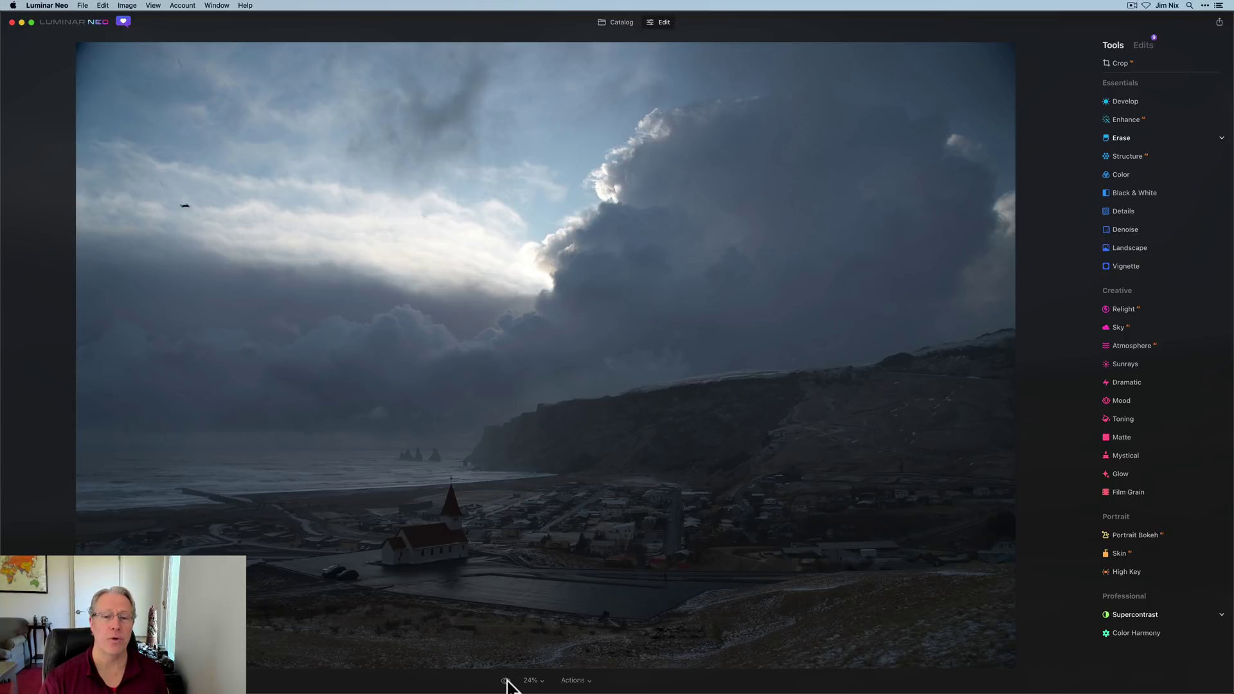
{"action": "left_click", "coordinate": [506, 681]}
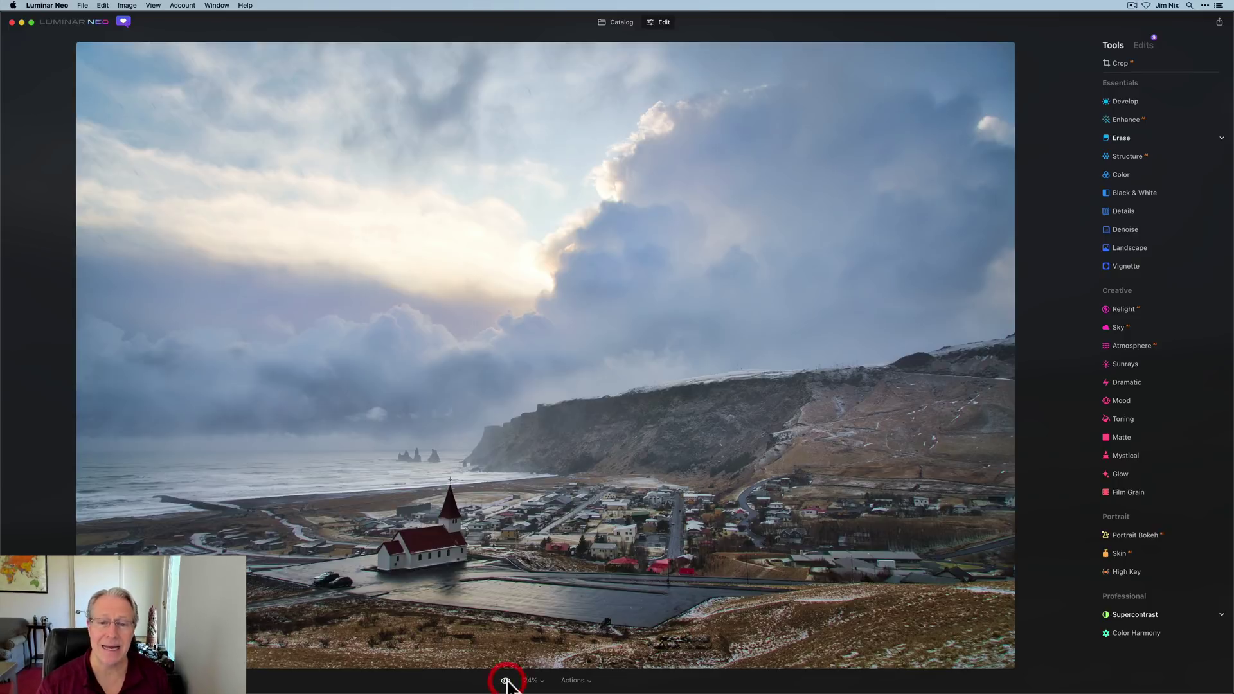